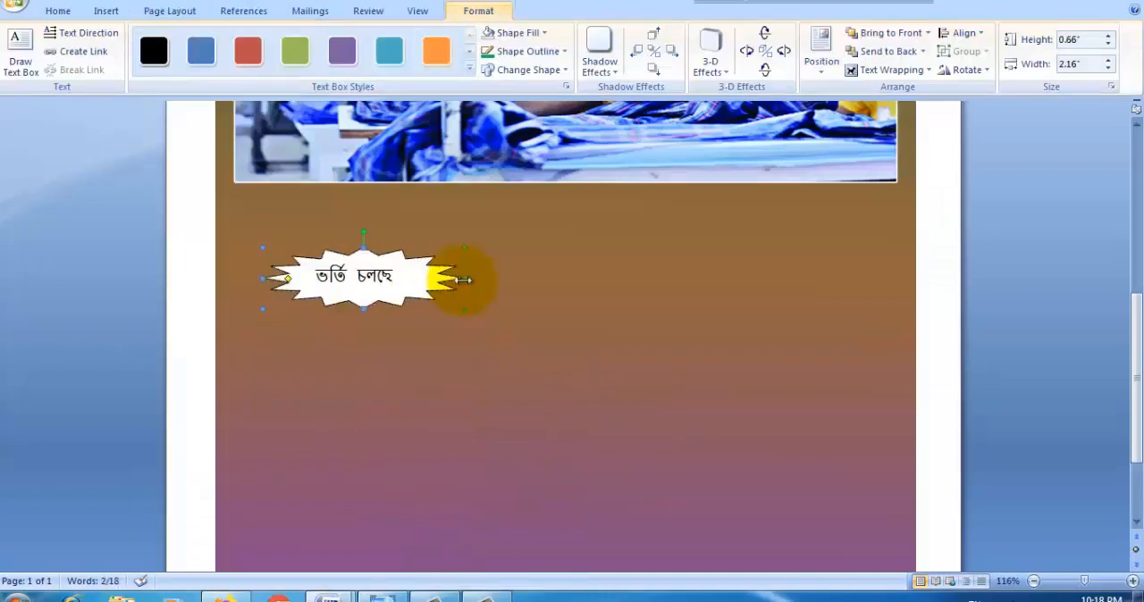
Step: Narrow the starburst callout and make its text "ভর্তি চলছে" bold and red
{"action": "left_click_drag", "start_coordinate": [471, 281], "coordinate": [450, 280]}
{"action": "left_click_drag", "start_coordinate": [396, 287], "coordinate": [312, 287]}
{"action": "left_click", "coordinate": [58, 10]}
{"action": "left_click", "coordinate": [141, 64]}
{"action": "left_click", "coordinate": [327, 65]}
{"action": "left_click", "coordinate": [399, 284]}
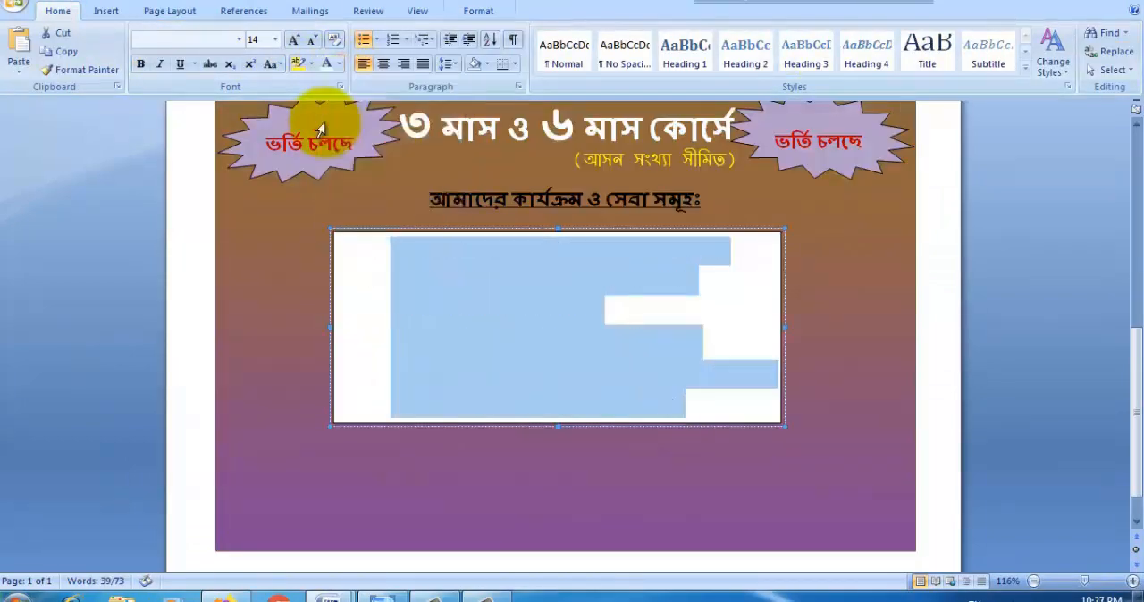
Step: Choose a different outline color for the rotated starburst callout
{"action": "left_click", "coordinate": [478, 11]}
{"action": "left_click", "coordinate": [527, 51]}
{"action": "left_click", "coordinate": [521, 195]}
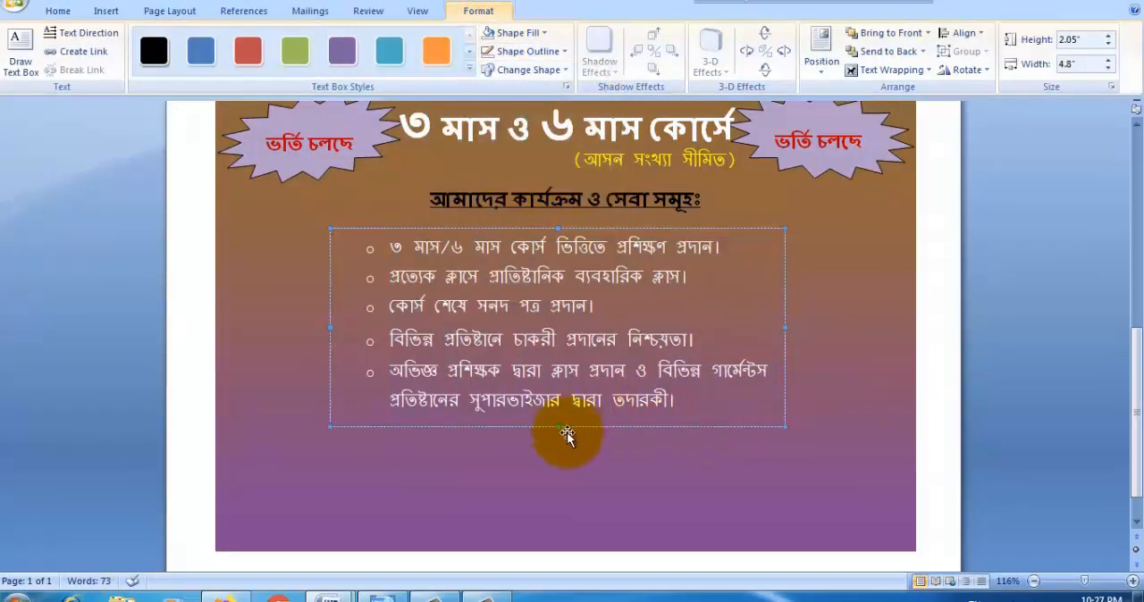
Step: Make the mobile numbers in the flyer's footer bold
{"action": "scroll", "coordinate": [567, 434], "scroll_direction": "down", "scroll_amount": 1}
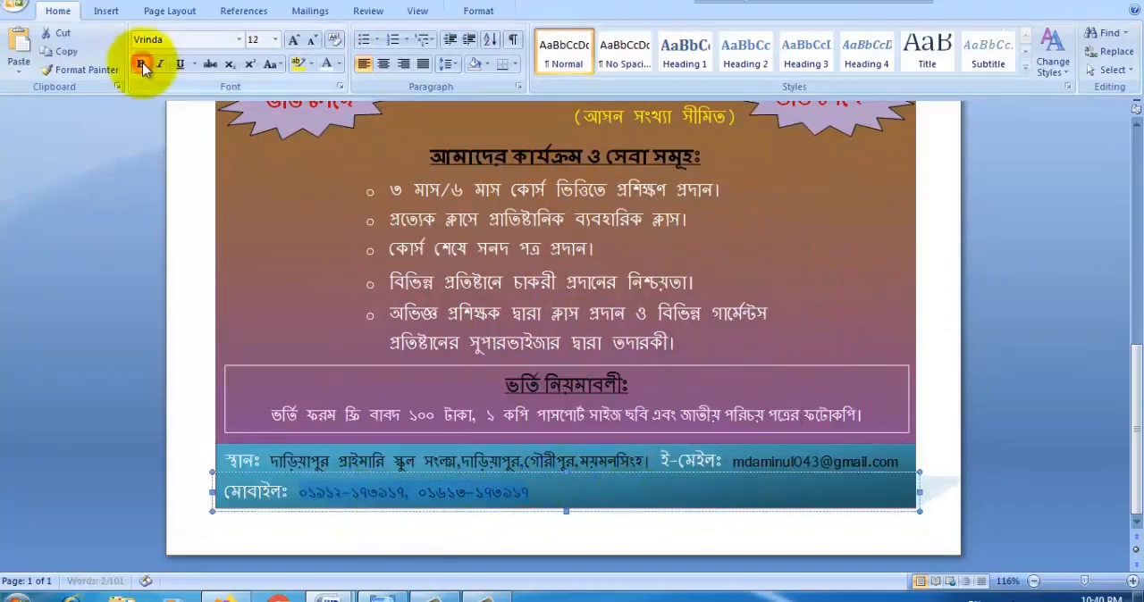
{"action": "left_click", "coordinate": [141, 63]}
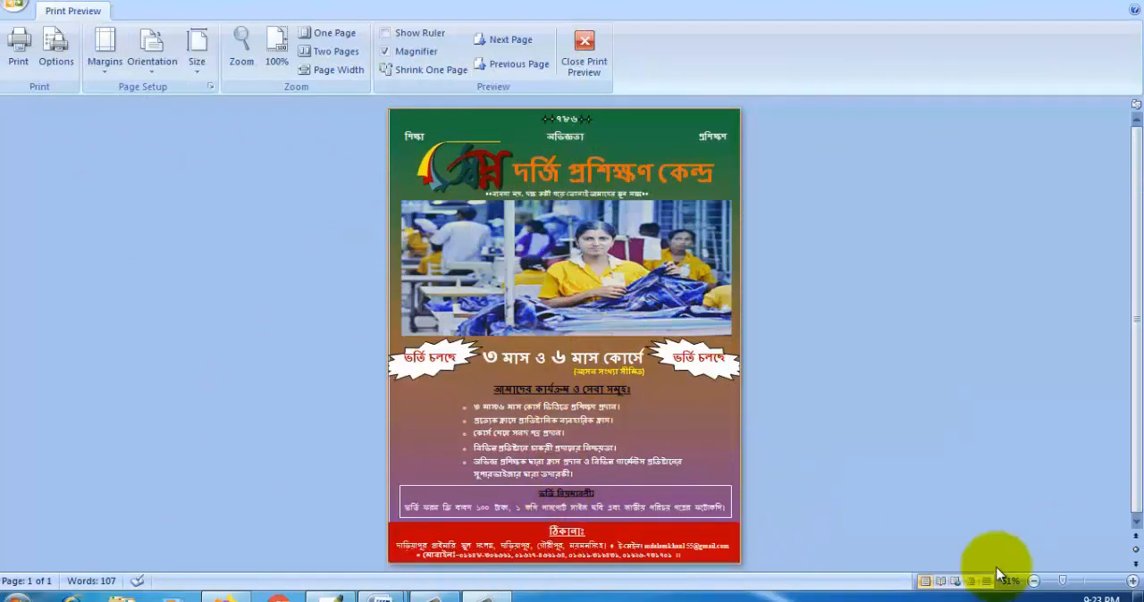
Step: Leave the print preview and examine the finished flyer from the header down to the address section
{"action": "left_click", "coordinate": [1120, 1]}
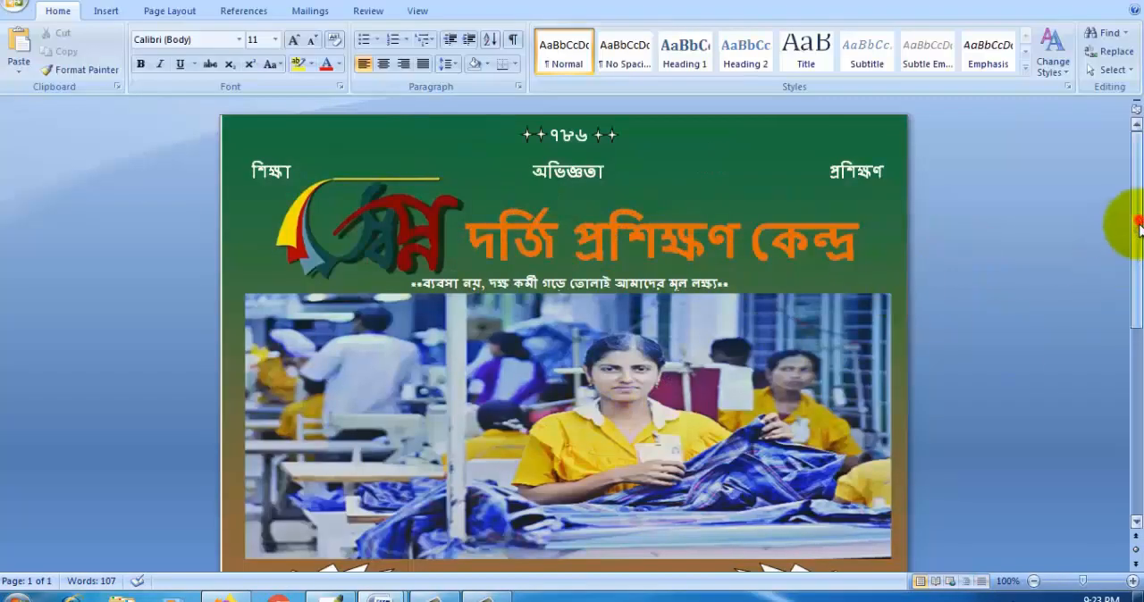
{"action": "left_click_drag", "start_coordinate": [1139, 227], "coordinate": [1138, 415]}
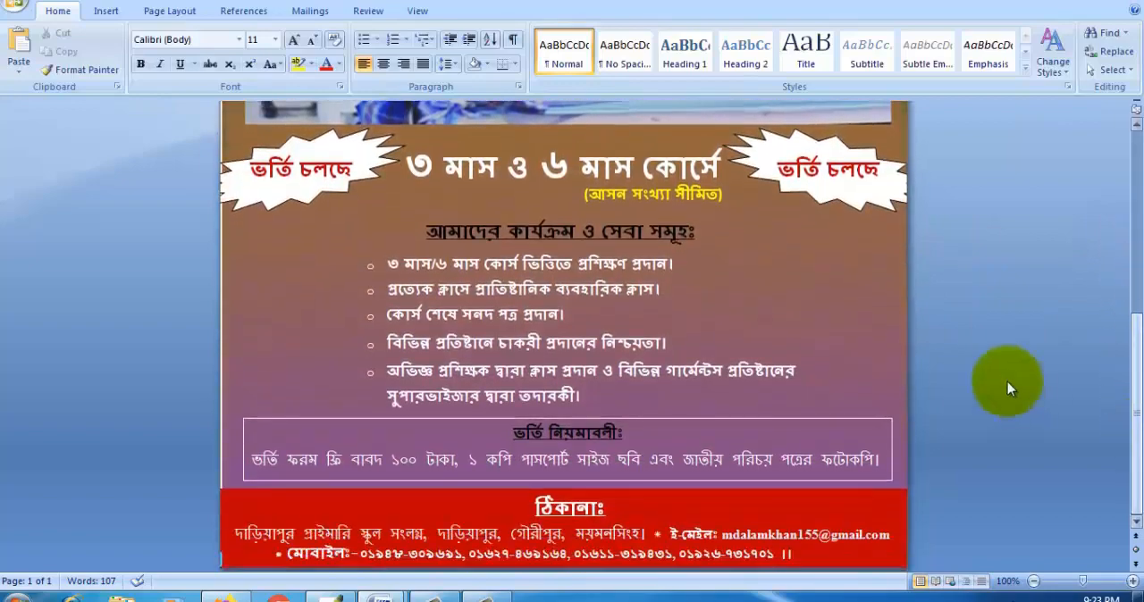
{"action": "scroll", "coordinate": [809, 330], "scroll_direction": "up", "scroll_amount": 7}
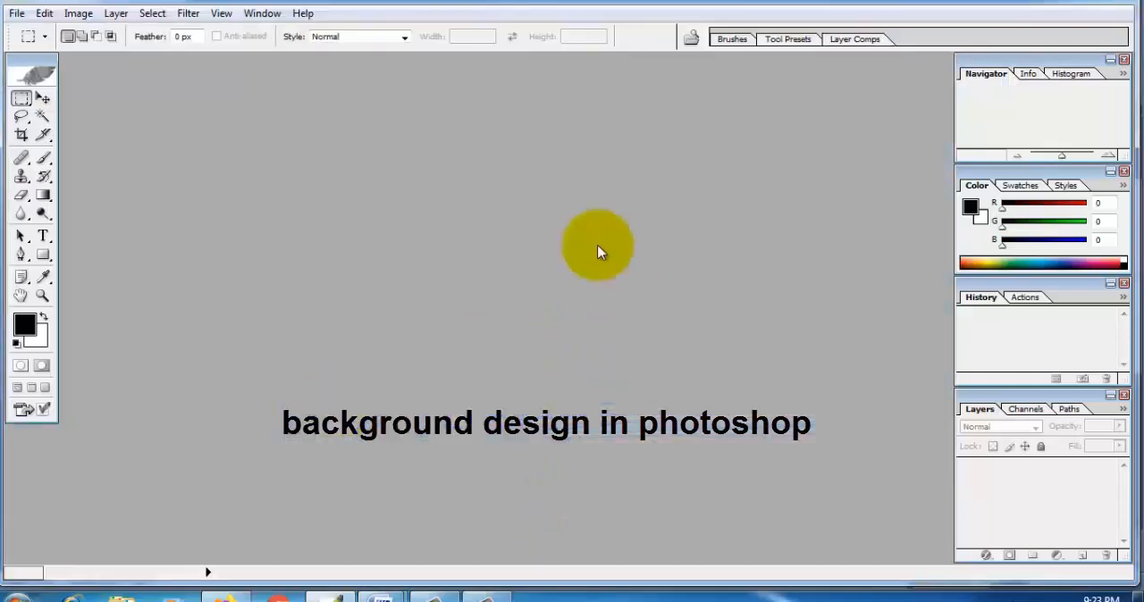
Step: In Photoshop, open both cover22.jpg and the 215446kalerkantho-28-09-16-SF-03 photo from the Desktop
{"action": "left_click", "coordinate": [17, 13]}
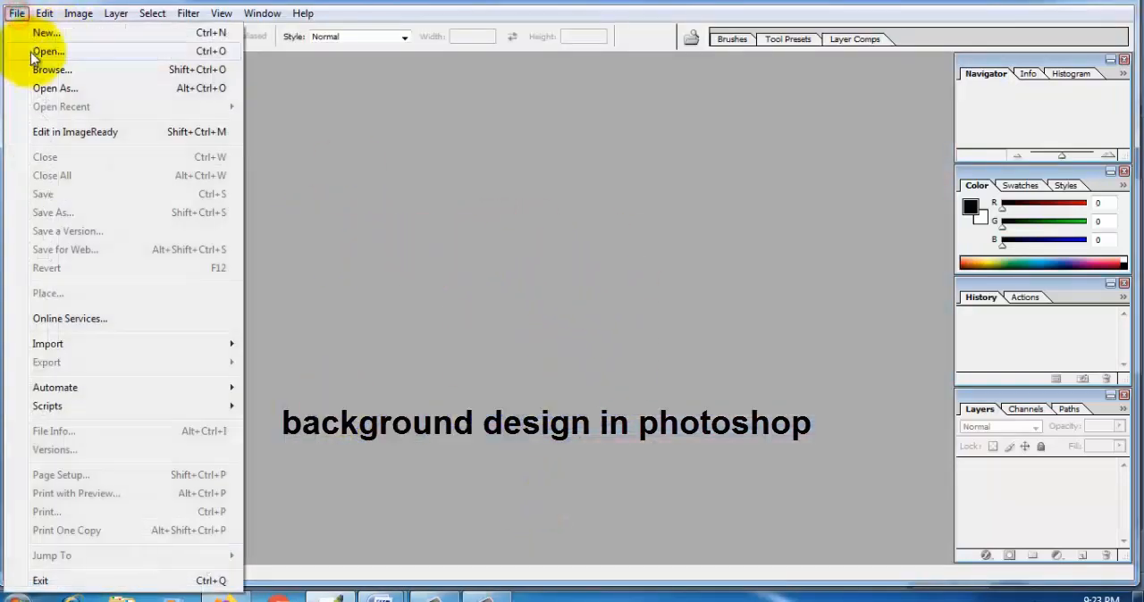
{"action": "left_click", "coordinate": [36, 42]}
{"action": "left_click", "coordinate": [363, 169]}
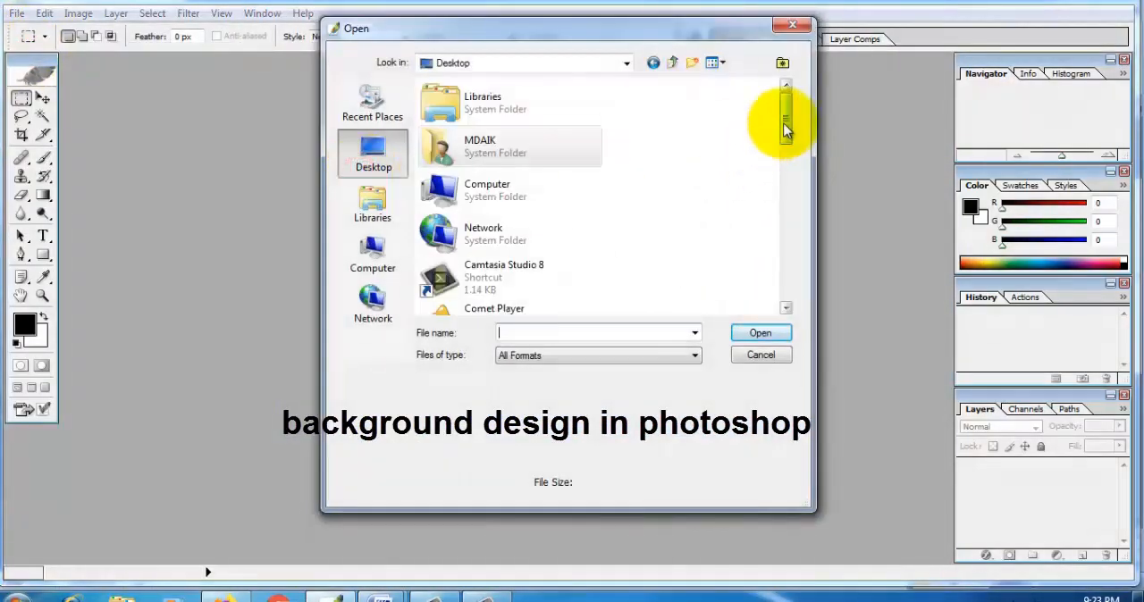
{"action": "left_click_drag", "start_coordinate": [781, 115], "coordinate": [799, 235]}
{"action": "left_click", "coordinate": [530, 169]}
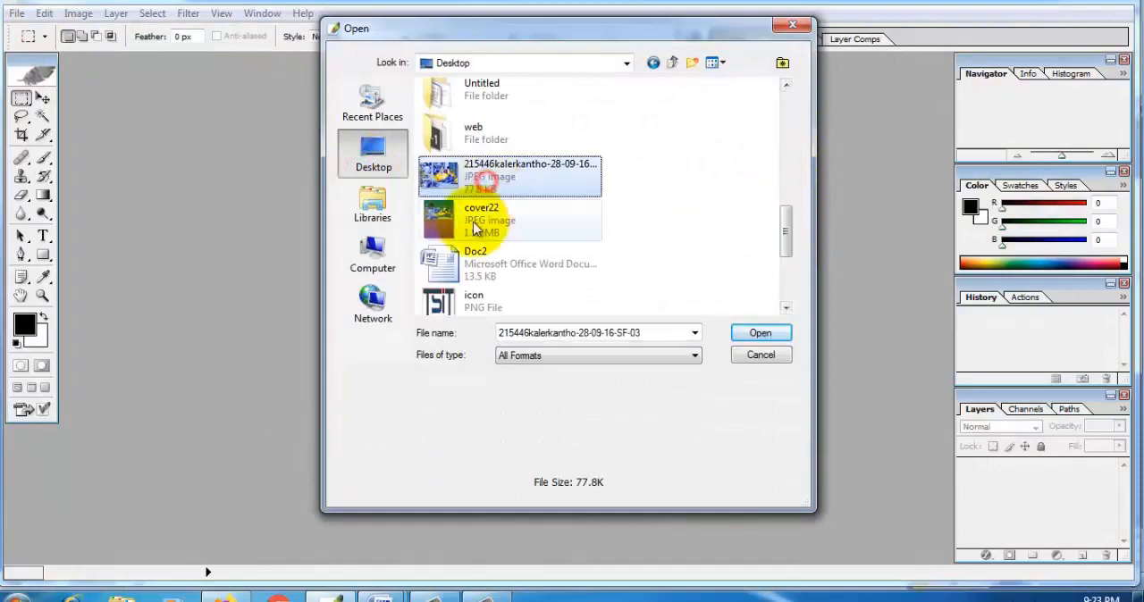
{"action": "left_click", "coordinate": [482, 223], "text": "ctrl"}
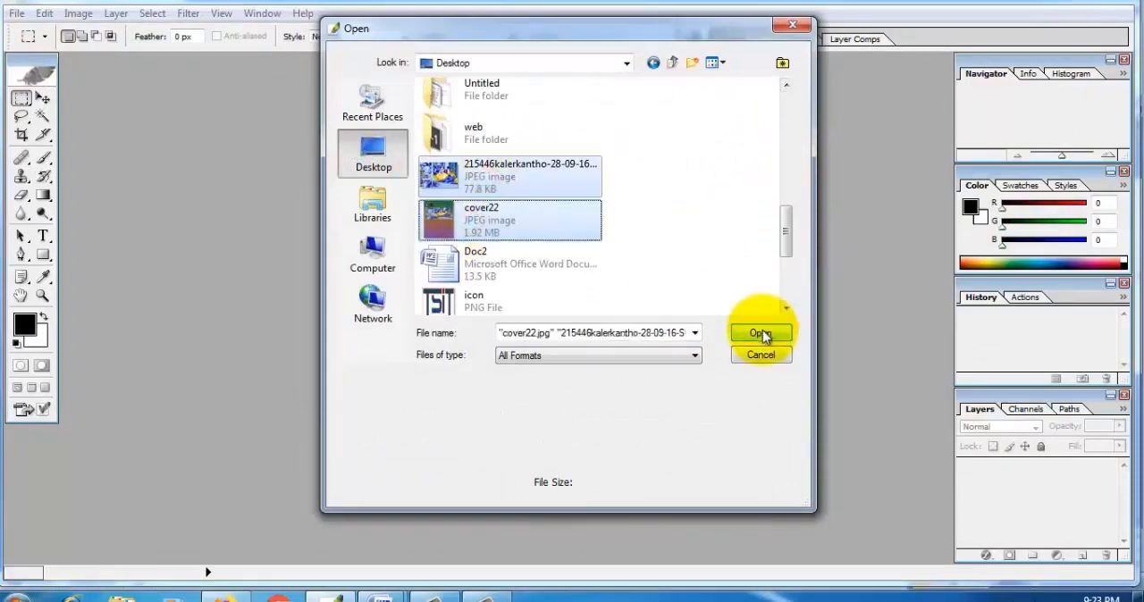
{"action": "left_click", "coordinate": [761, 334]}
Step: Arrange the photo and cover22 windows side by side and bring cover22 to the front
{"action": "left_click_drag", "start_coordinate": [286, 79], "coordinate": [642, 97]}
{"action": "left_click", "coordinate": [388, 66]}
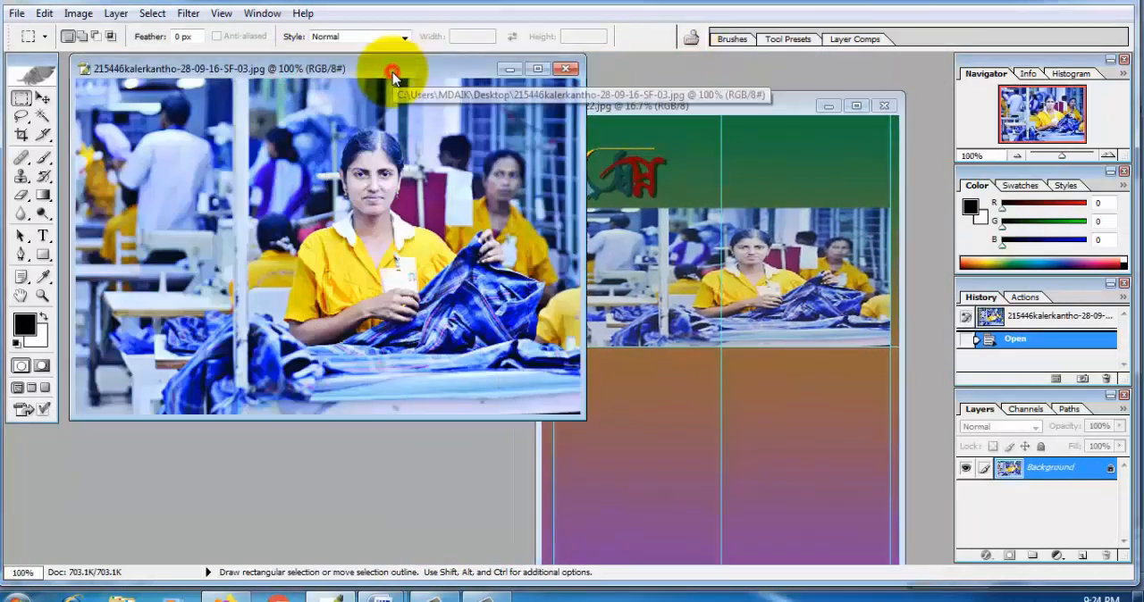
{"action": "left_click", "coordinate": [760, 104]}
Step: Create a new Letter document, 8.5 x 11 inches at 300 pixels/inch, in RGB Color with a white background
{"action": "left_click", "coordinate": [16, 13]}
{"action": "left_click", "coordinate": [45, 32]}
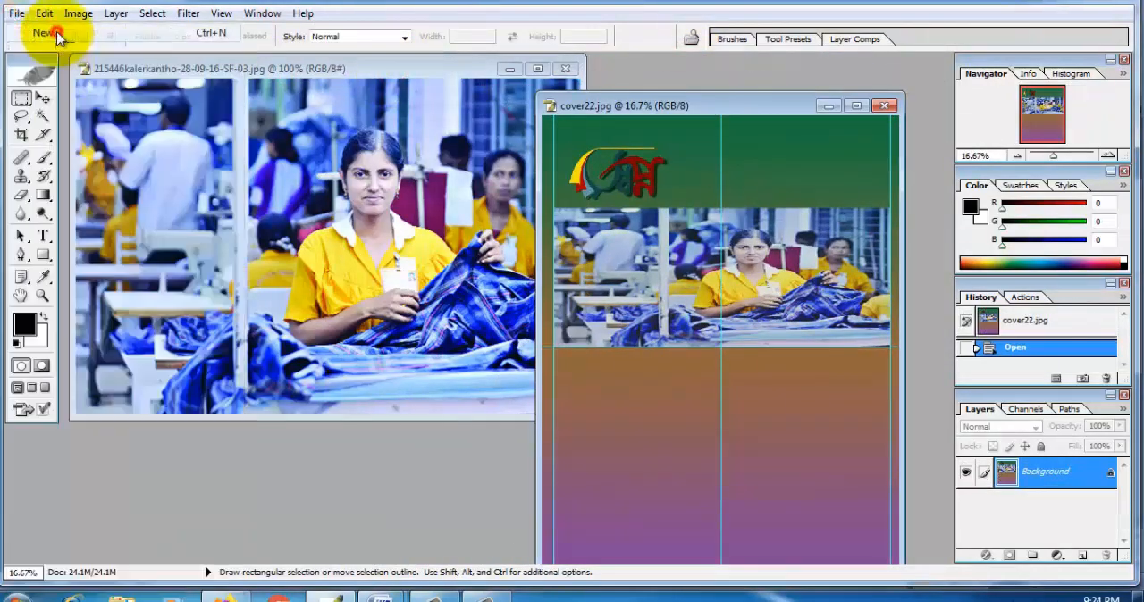
{"action": "left_click", "coordinate": [619, 225]}
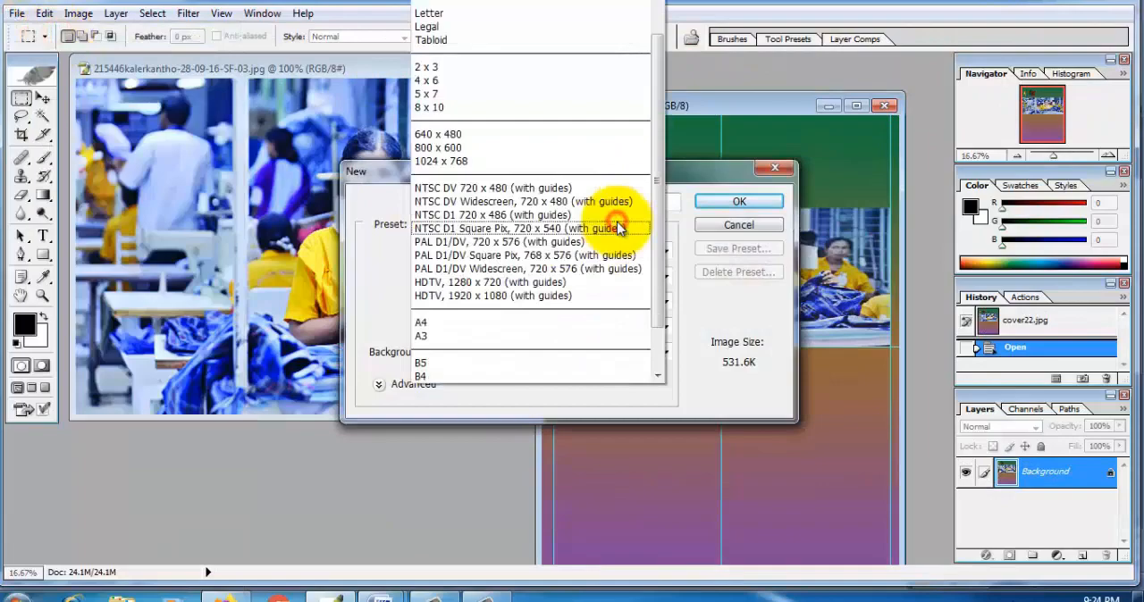
{"action": "left_click", "coordinate": [428, 13]}
{"action": "double_click", "coordinate": [491, 249]}
{"action": "double_click", "coordinate": [382, 236]}
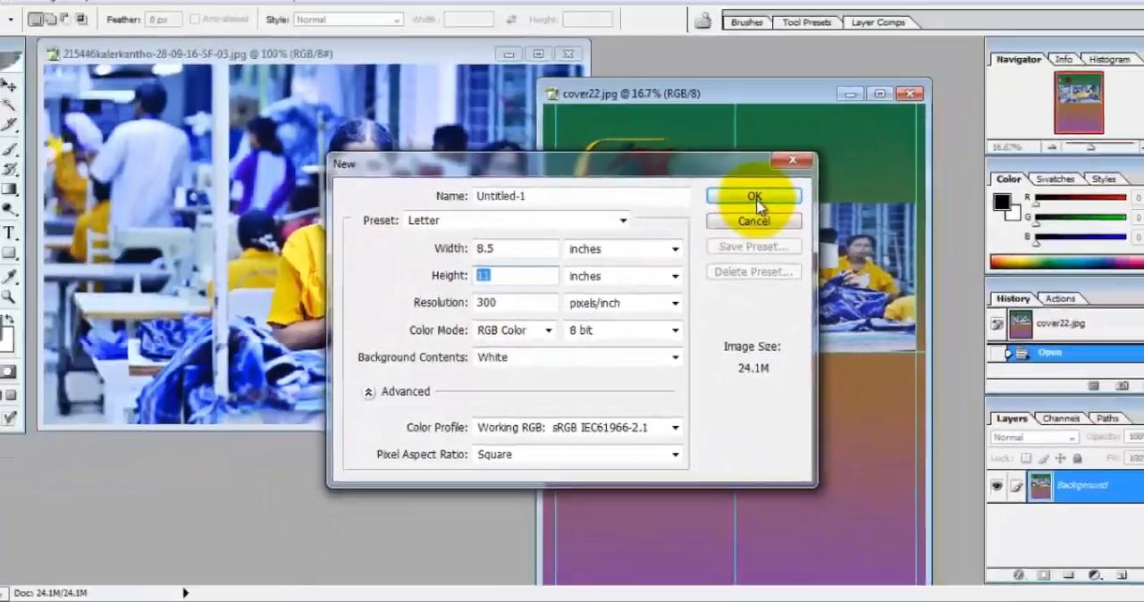
{"action": "left_click", "coordinate": [755, 196]}
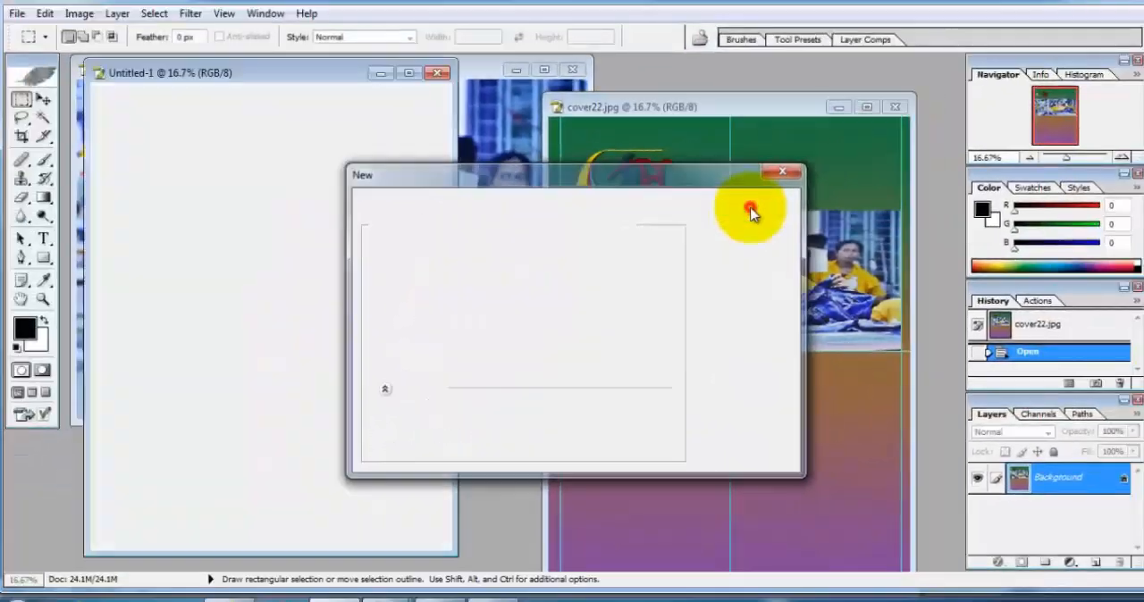
Step: Maximize the blank document's window and show its rulers
{"action": "left_click_drag", "start_coordinate": [313, 75], "coordinate": [402, 94]}
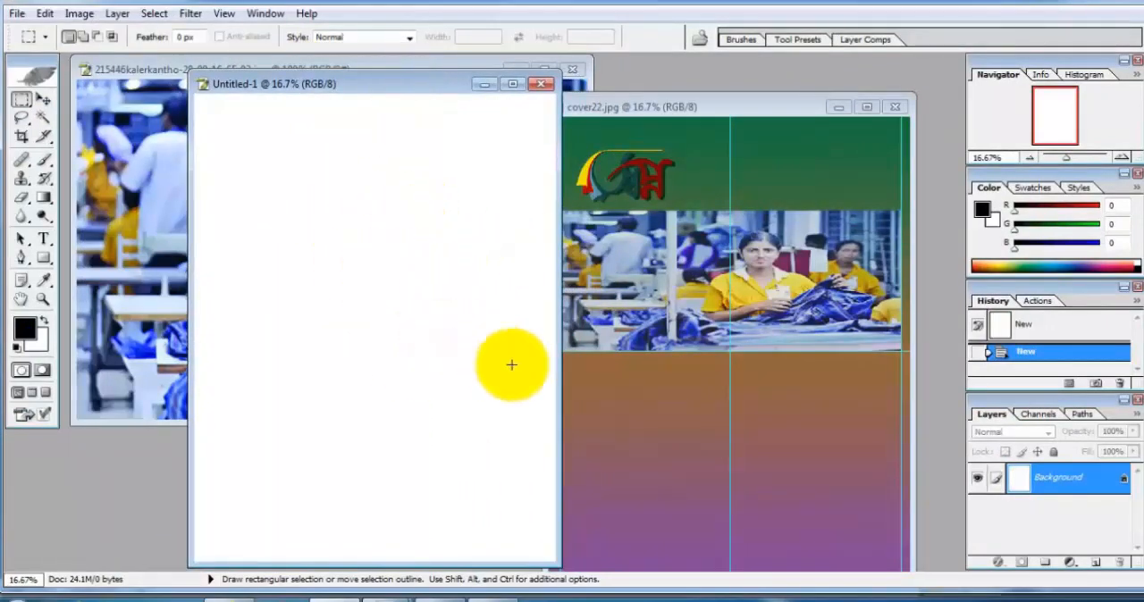
{"action": "left_click_drag", "start_coordinate": [478, 92], "coordinate": [449, 85]}
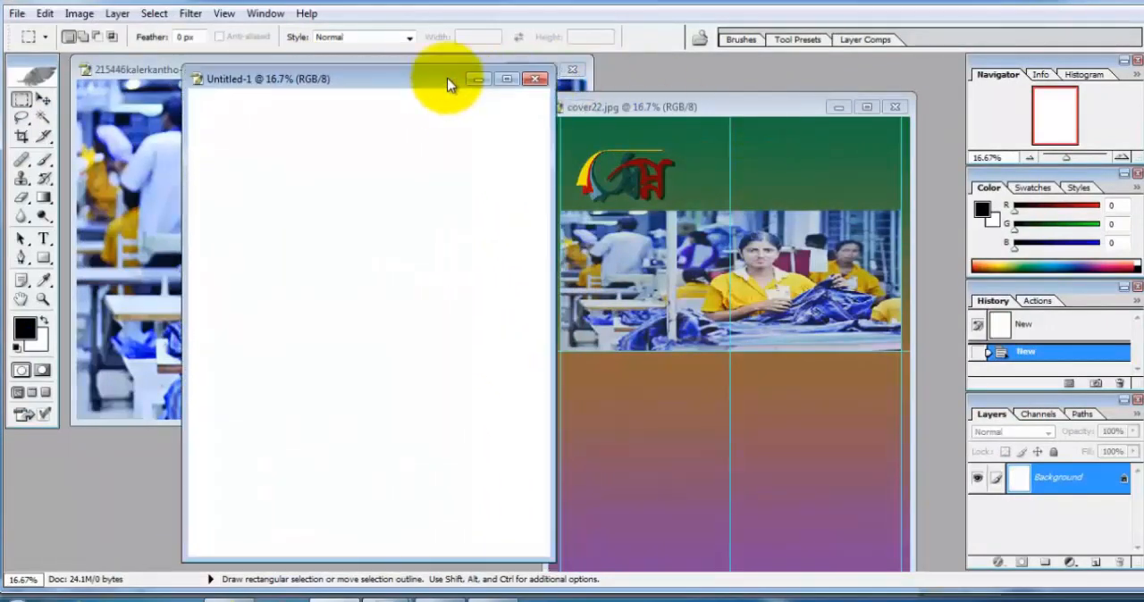
{"action": "double_click", "coordinate": [465, 86]}
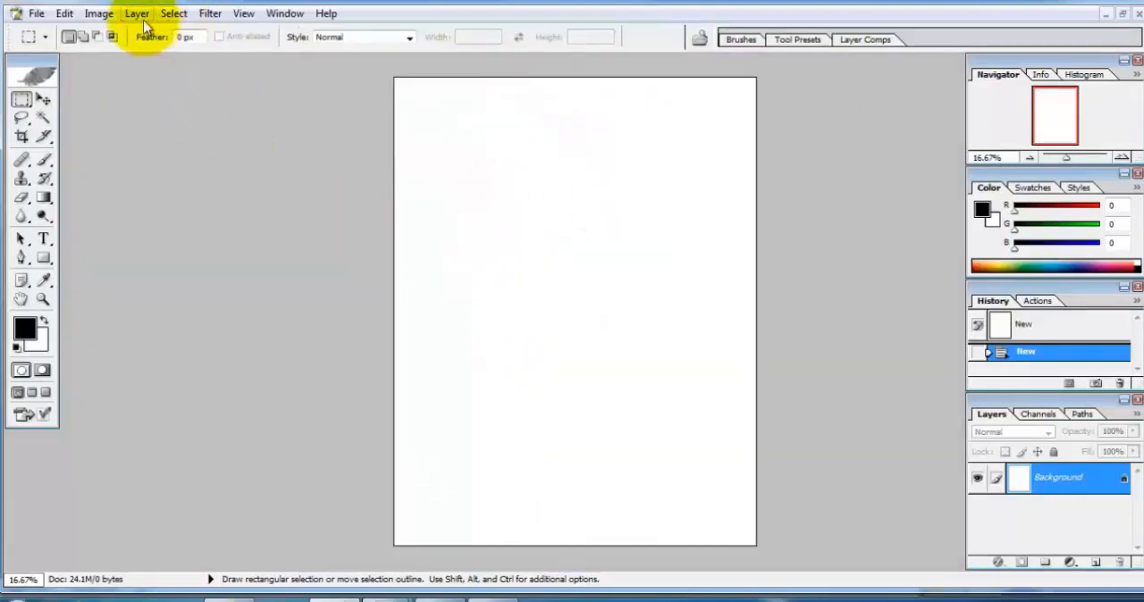
{"action": "left_click", "coordinate": [174, 14]}
{"action": "left_click", "coordinate": [298, 287]}
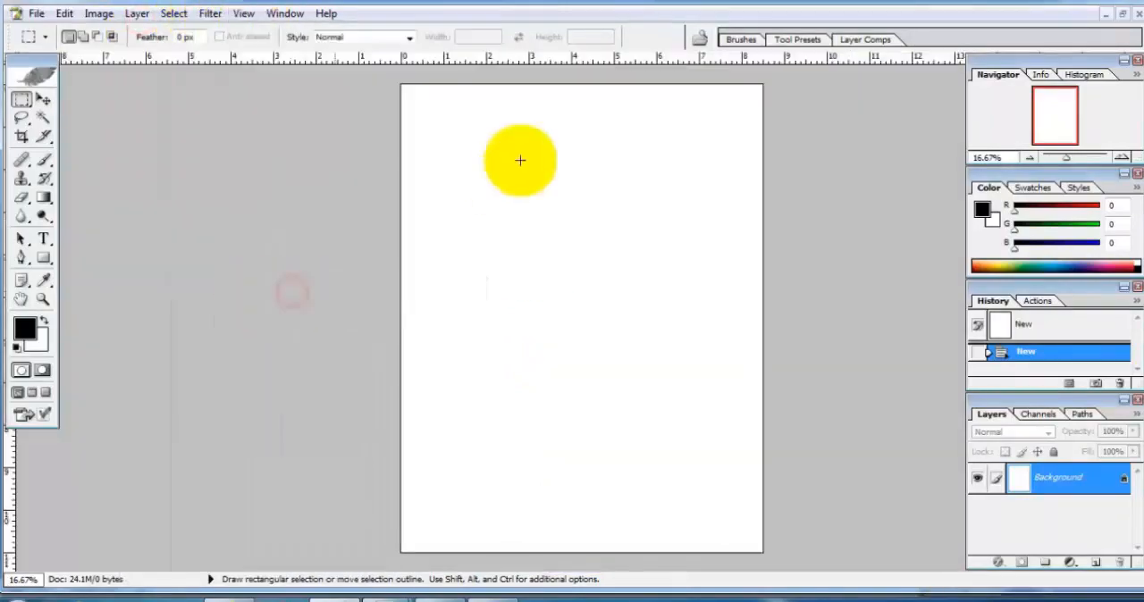
Step: Add a horizontal guide at 5.5 in to mark the page's middle
{"action": "left_click", "coordinate": [244, 13]}
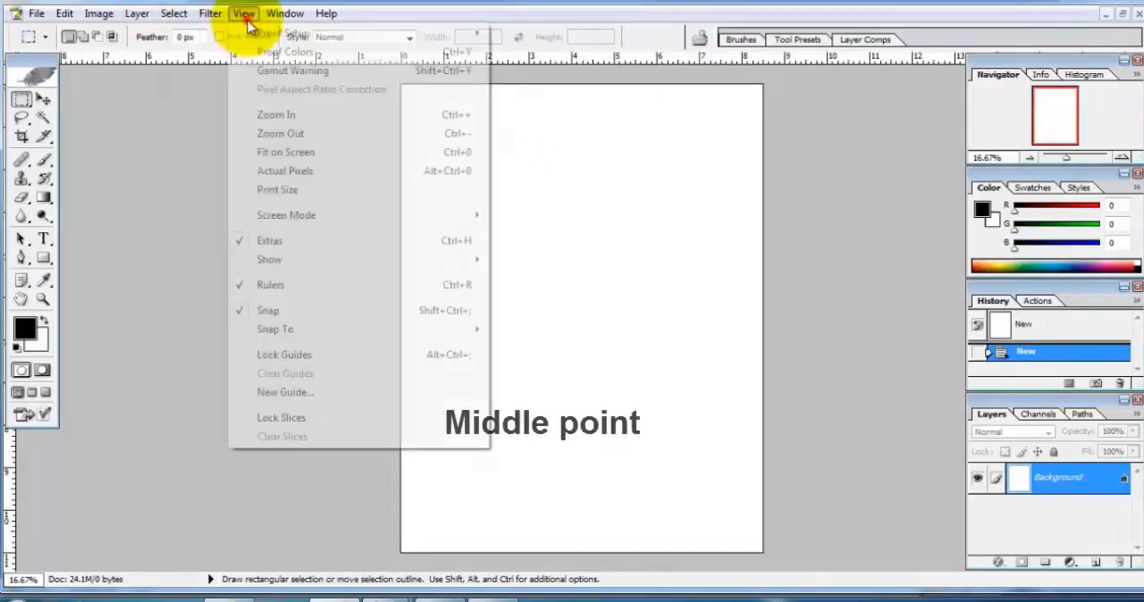
{"action": "left_click", "coordinate": [289, 399]}
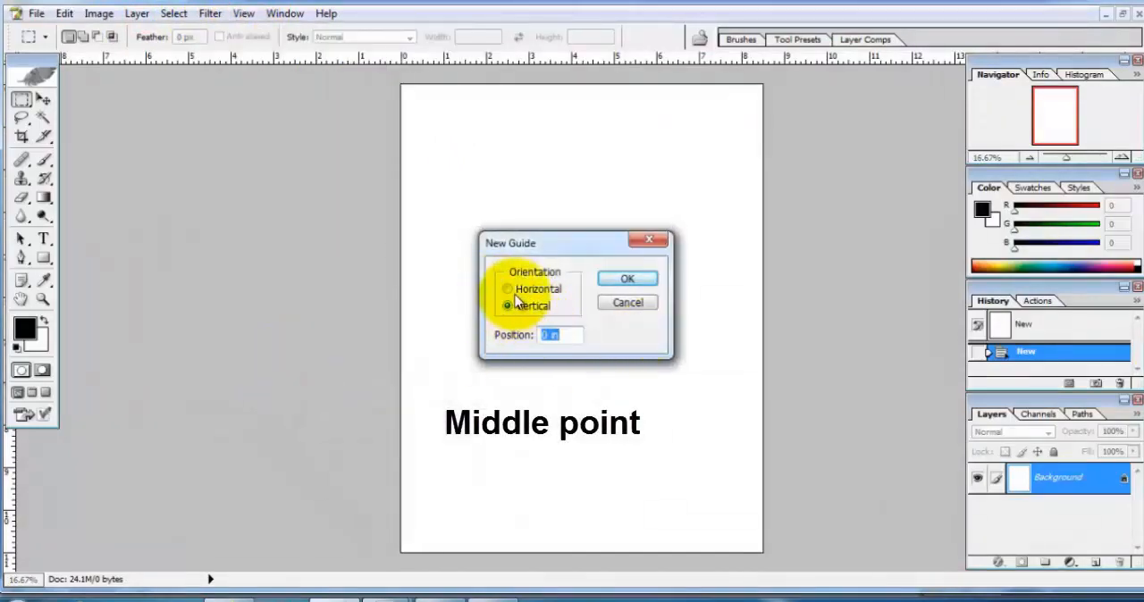
{"action": "left_click", "coordinate": [506, 291]}
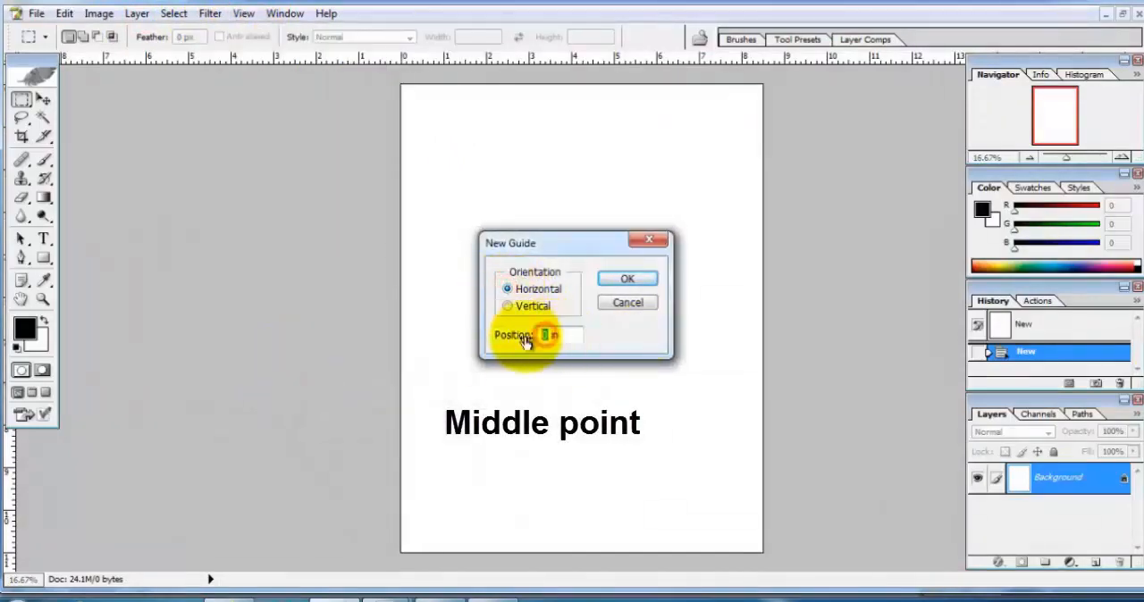
{"action": "type", "text": "5.5"}
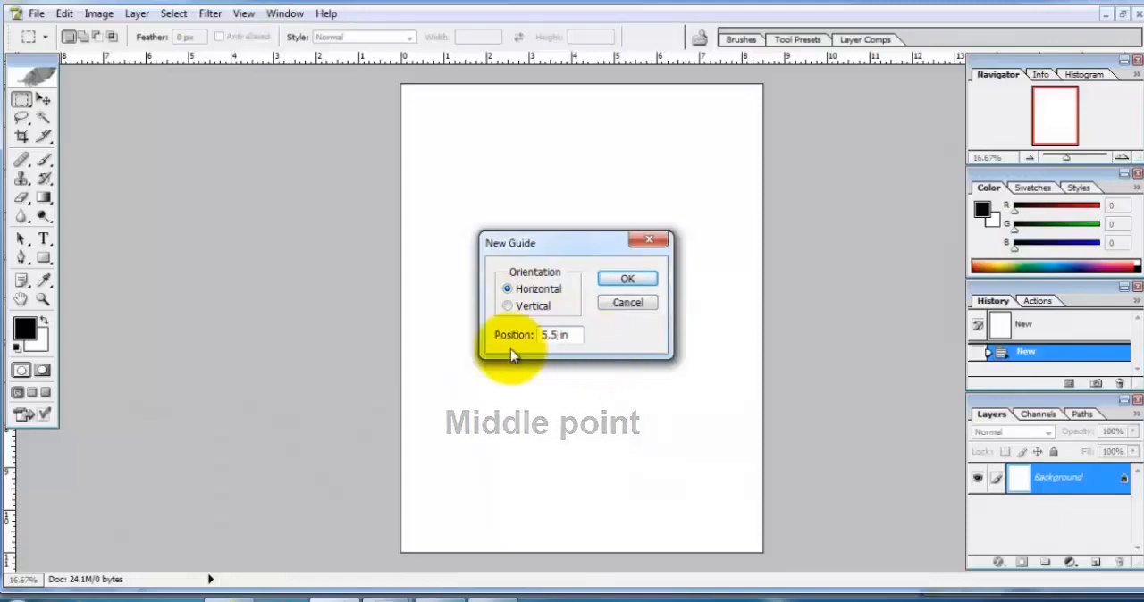
{"action": "left_click", "coordinate": [626, 279]}
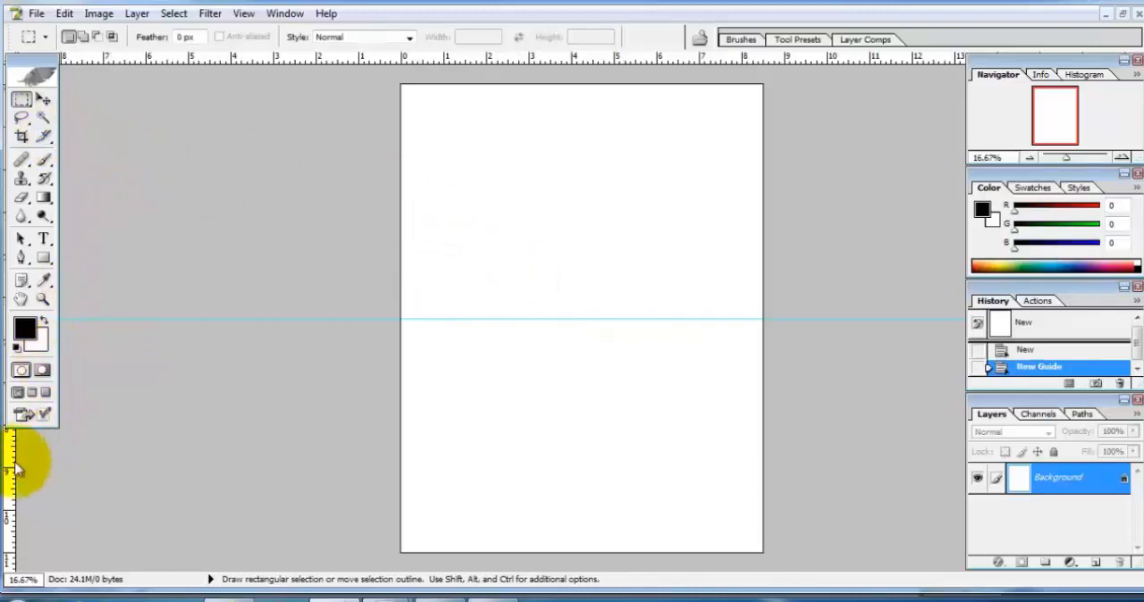
Step: Place vertical guides about 0.25 in inside the left and right edges of the page
{"action": "left_click_drag", "start_coordinate": [54, 462], "coordinate": [38, 468]}
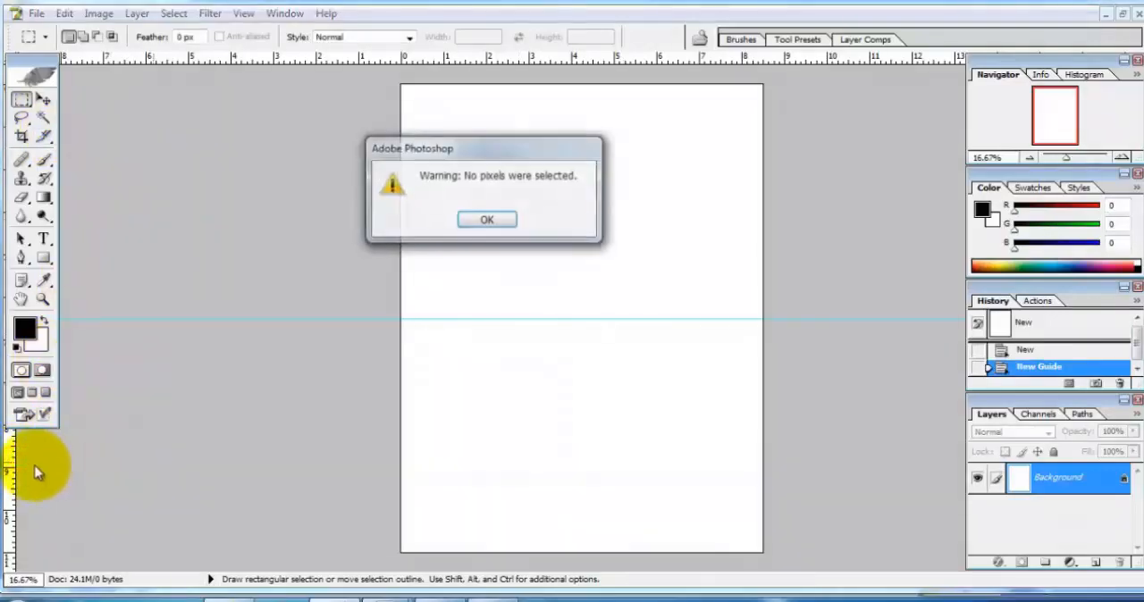
{"action": "left_click", "coordinate": [505, 224]}
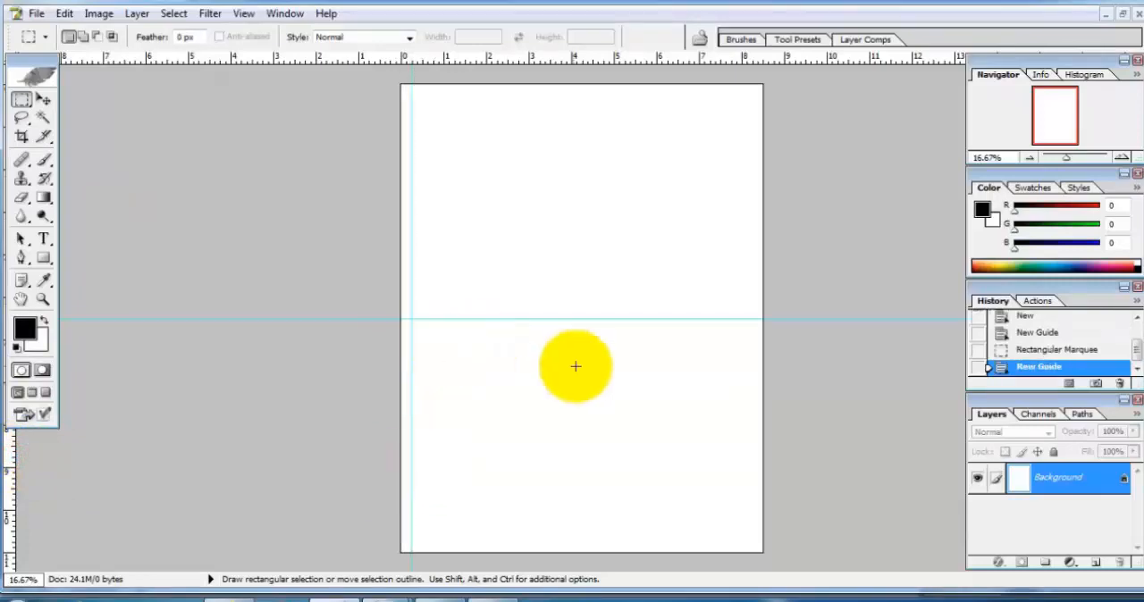
{"action": "left_click_drag", "start_coordinate": [16, 480], "coordinate": [740, 527]}
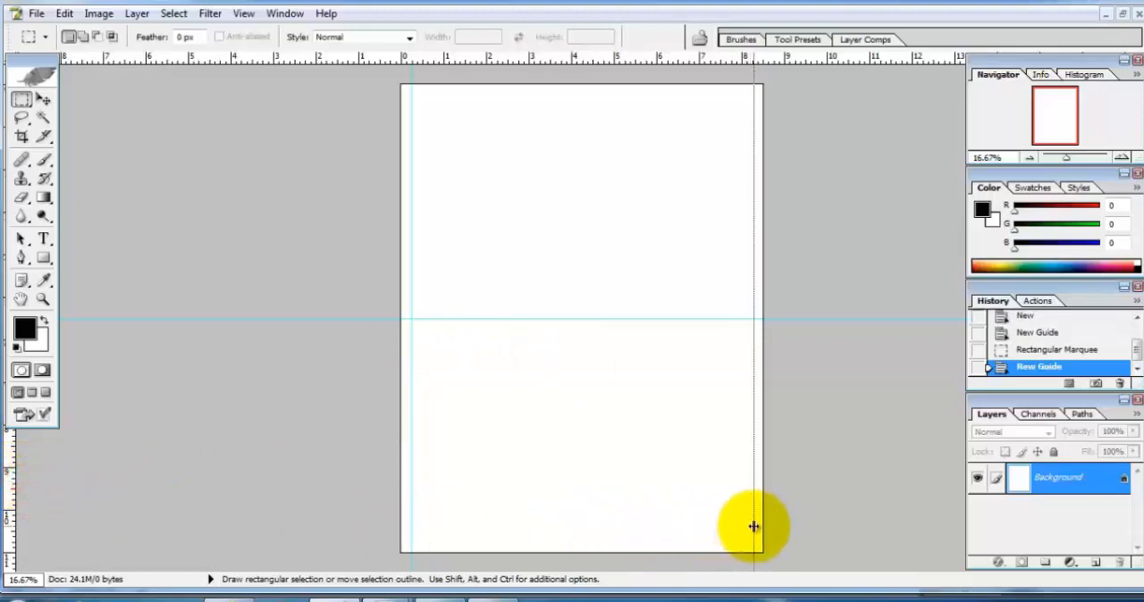
{"action": "left_click_drag", "start_coordinate": [752, 526], "coordinate": [752, 526]}
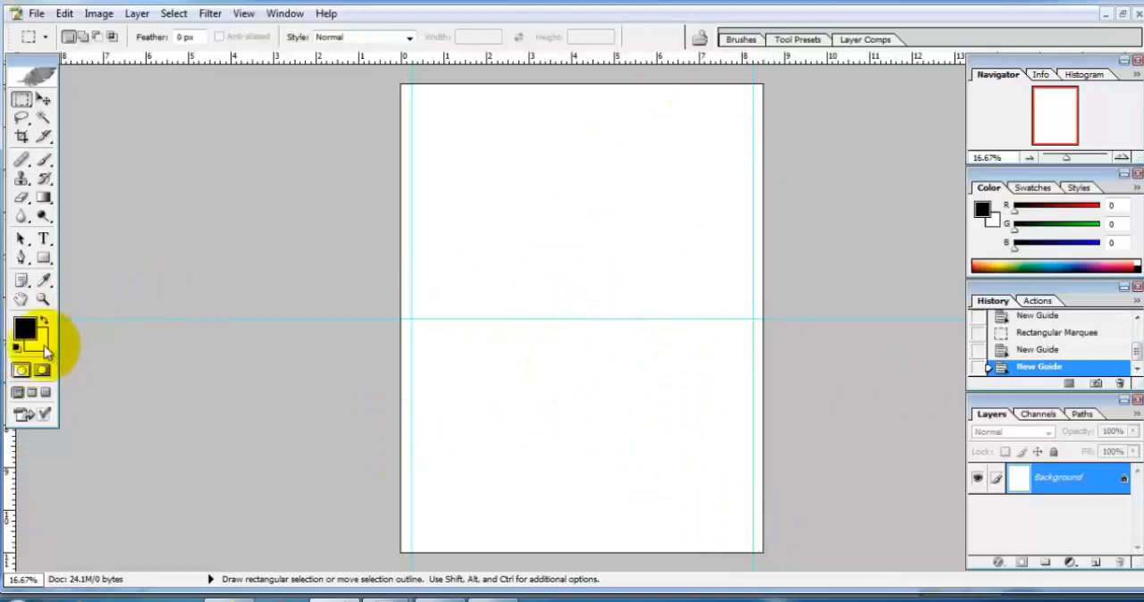
Step: Sample cover22's gradient to set the foreground to green (39, 113, 64) and the background to brown, returning to the maximized blank document
{"action": "left_click", "coordinate": [1123, 14]}
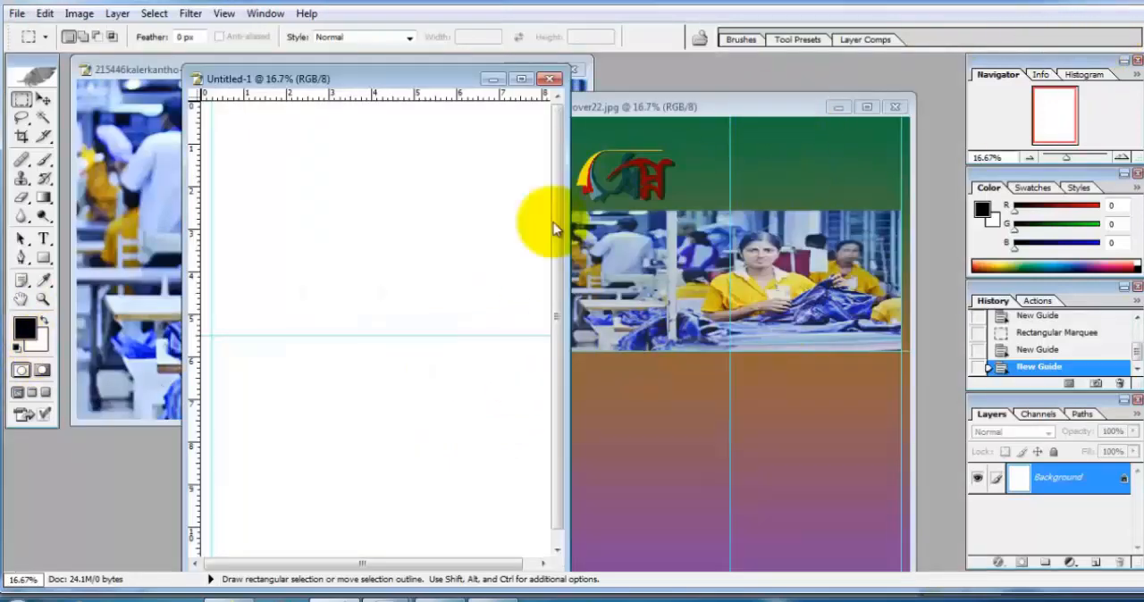
{"action": "left_click", "coordinate": [42, 280]}
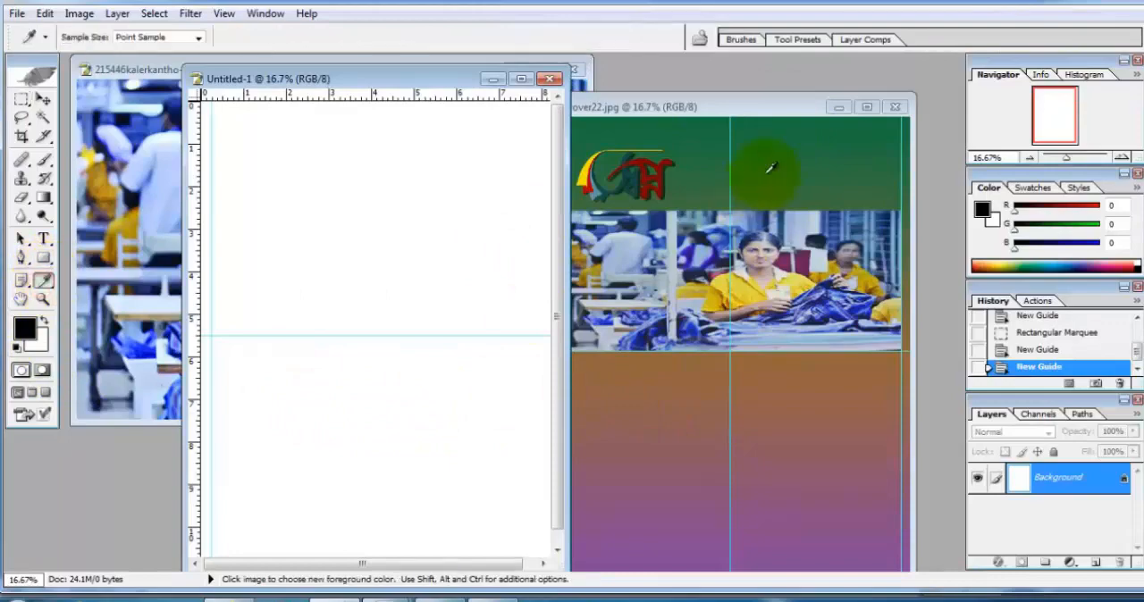
{"action": "left_click", "coordinate": [42, 344]}
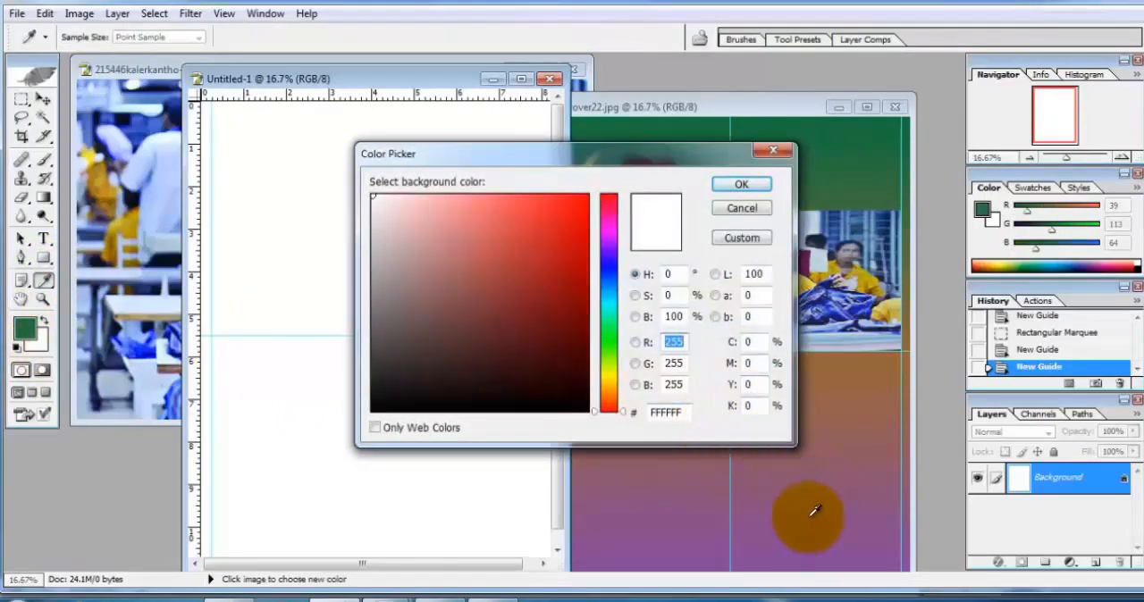
{"action": "left_click", "coordinate": [741, 184]}
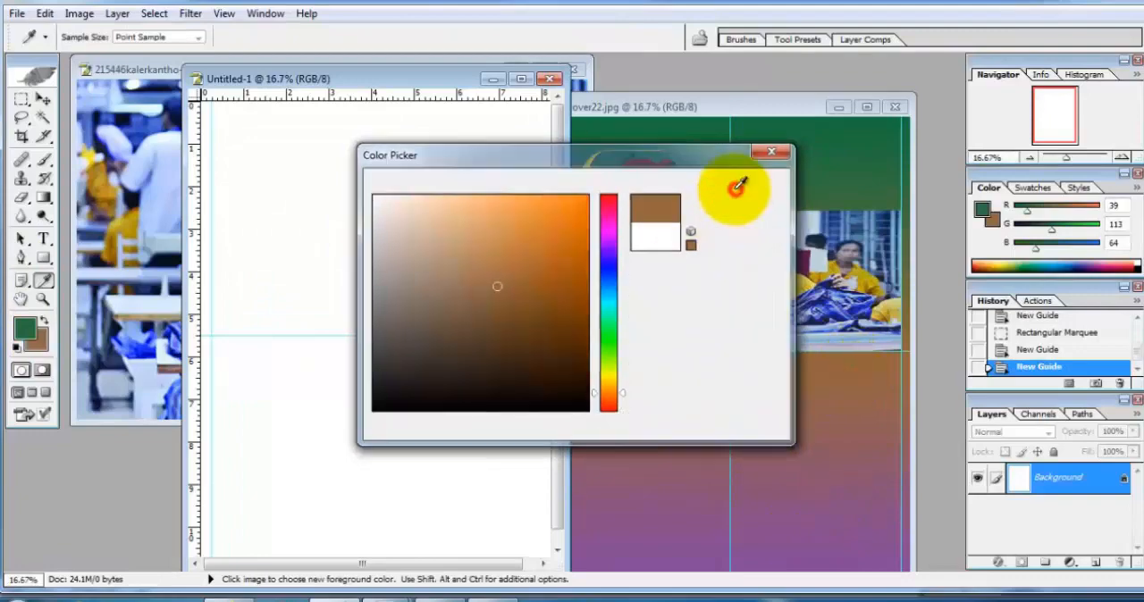
{"action": "left_click", "coordinate": [522, 80]}
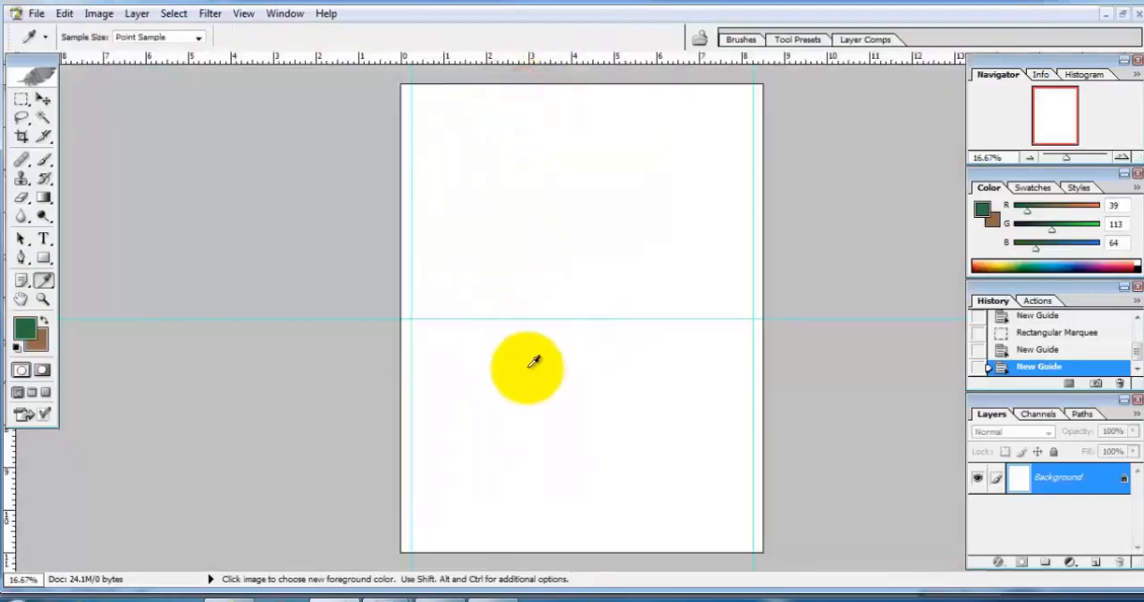
Step: Select the page's full width with the Rectangular Marquee, from the top edge down to about 6.5 in
{"action": "left_click", "coordinate": [22, 98]}
{"action": "left_click_drag", "start_coordinate": [386, 79], "coordinate": [760, 358]}
{"action": "left_click_drag", "start_coordinate": [583, 358], "coordinate": [572, 116]}
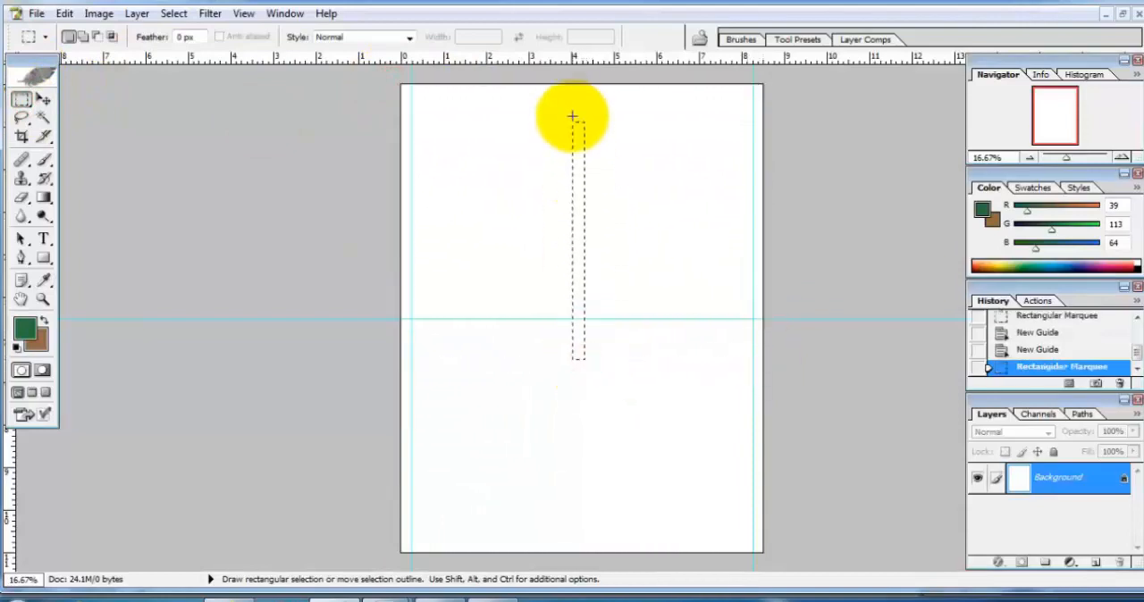
{"action": "key", "text": "ctrl+z"}
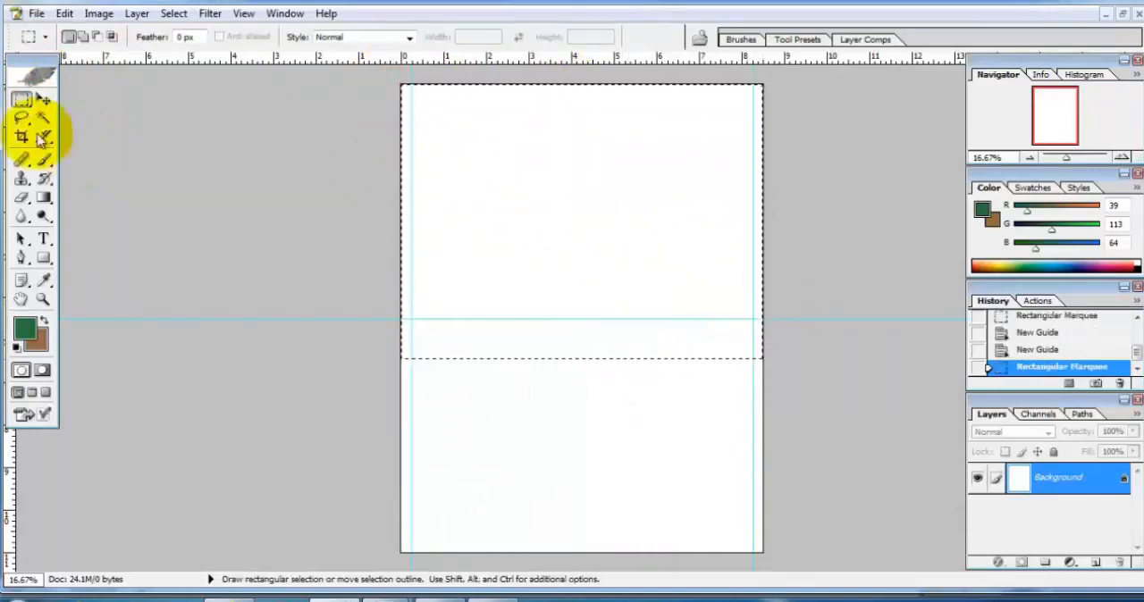
Step: Fill the selection with a linear gradient running from green at the top to brown at the bottom, swapping the foreground and background colours
{"action": "left_click", "coordinate": [45, 199]}
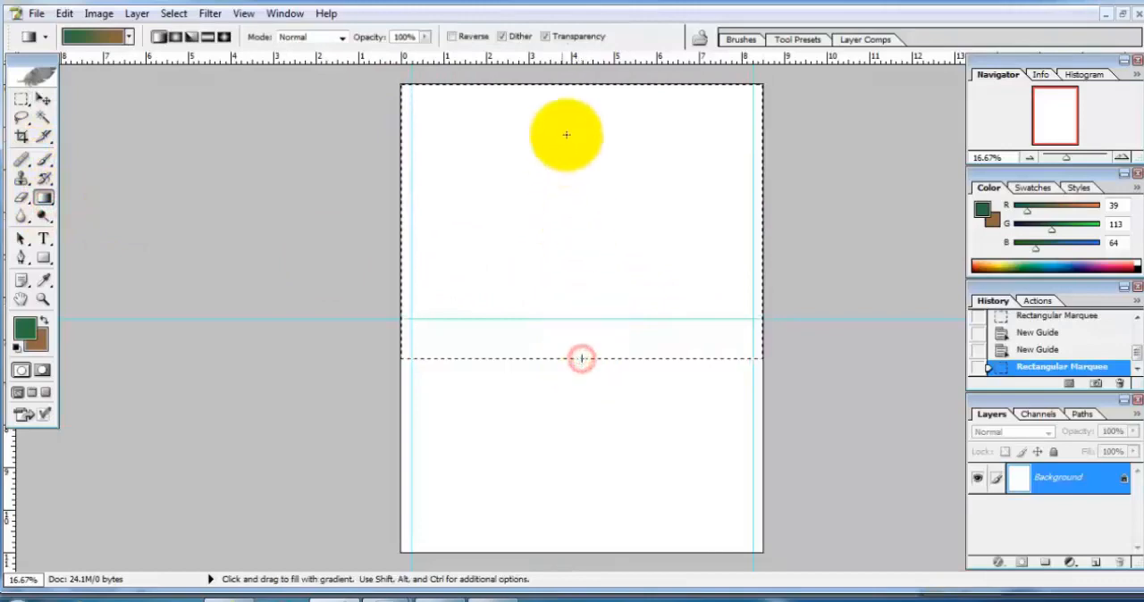
{"action": "left_click_drag", "start_coordinate": [585, 87], "coordinate": [585, 87]}
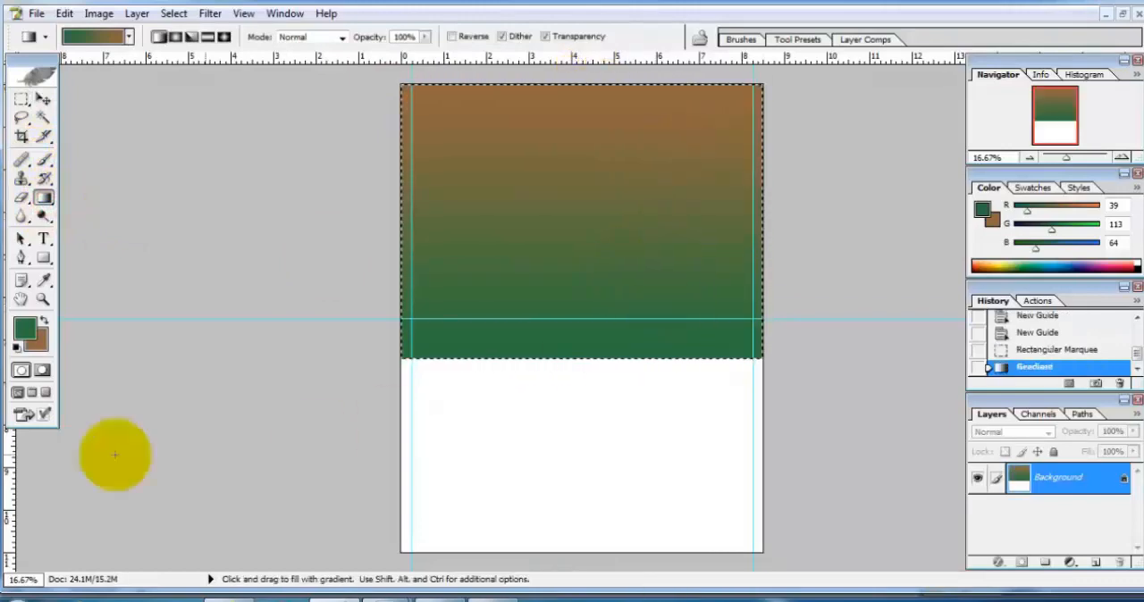
{"action": "left_click", "coordinate": [36, 339]}
{"action": "left_click", "coordinate": [744, 210]}
{"action": "left_click", "coordinate": [45, 319]}
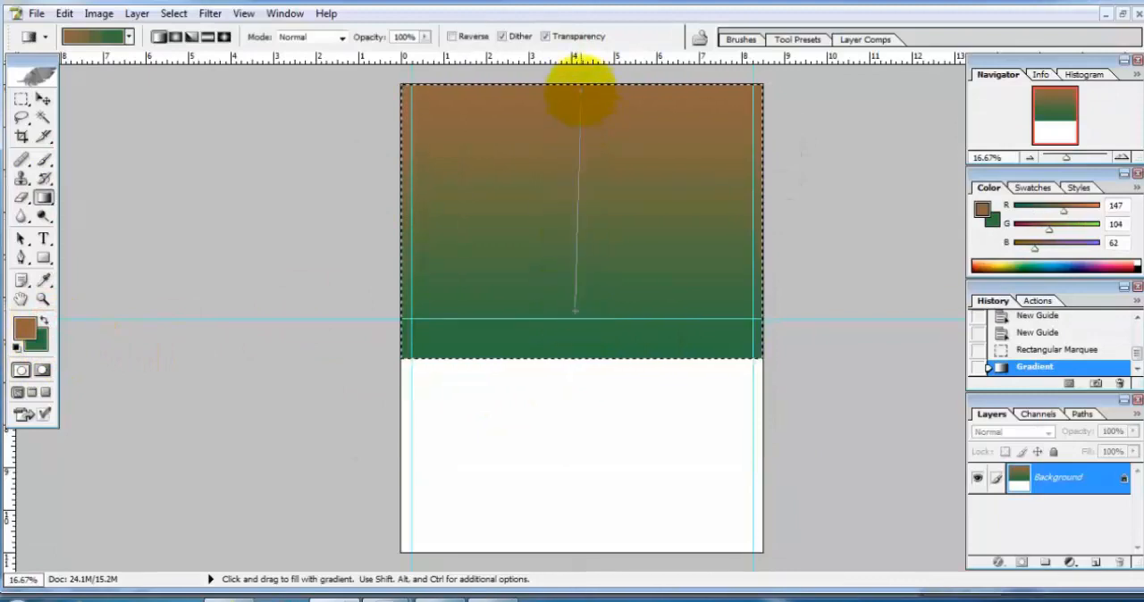
{"action": "left_click_drag", "start_coordinate": [580, 89], "coordinate": [581, 90]}
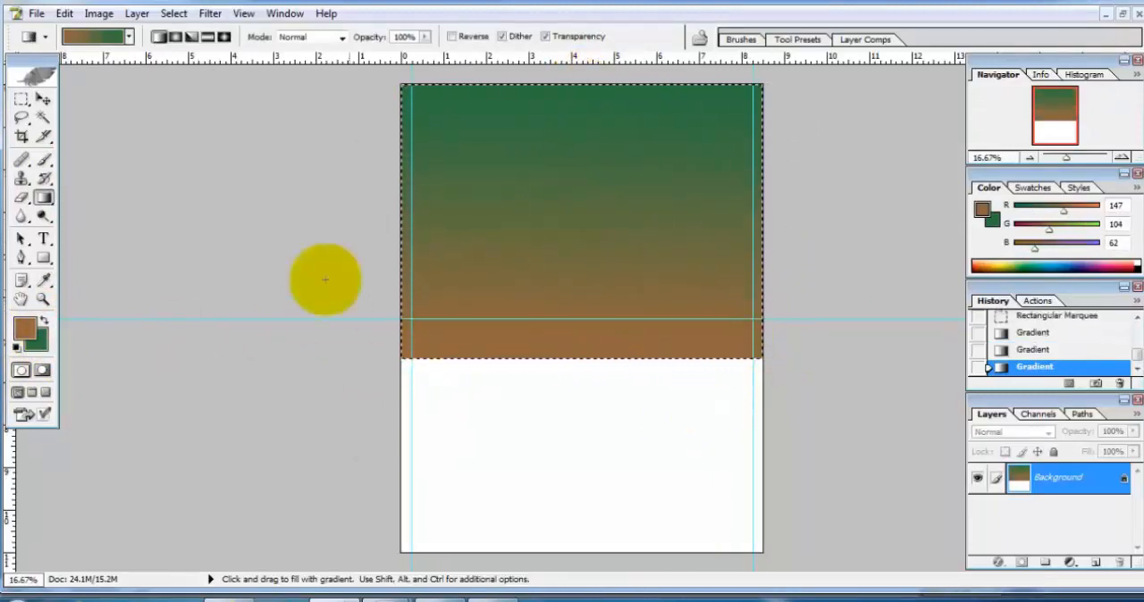
Step: Select the unfilled lower part of the page, slightly overlapping the gradient, and sample cover22's purple as the background colour
{"action": "left_click", "coordinate": [21, 99]}
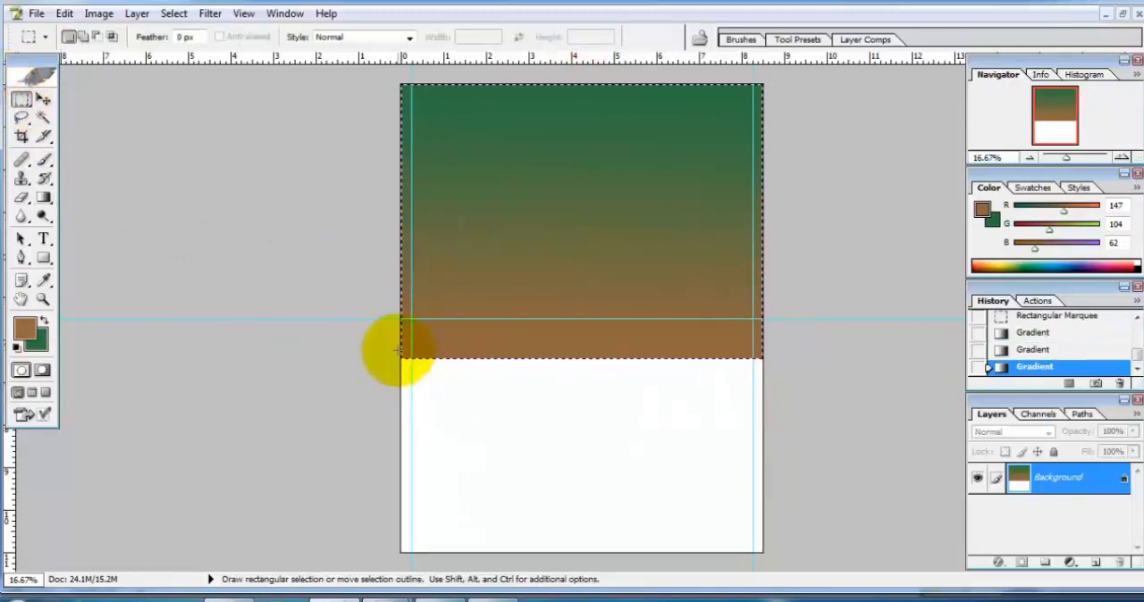
{"action": "left_click_drag", "start_coordinate": [397, 350], "coordinate": [778, 582]}
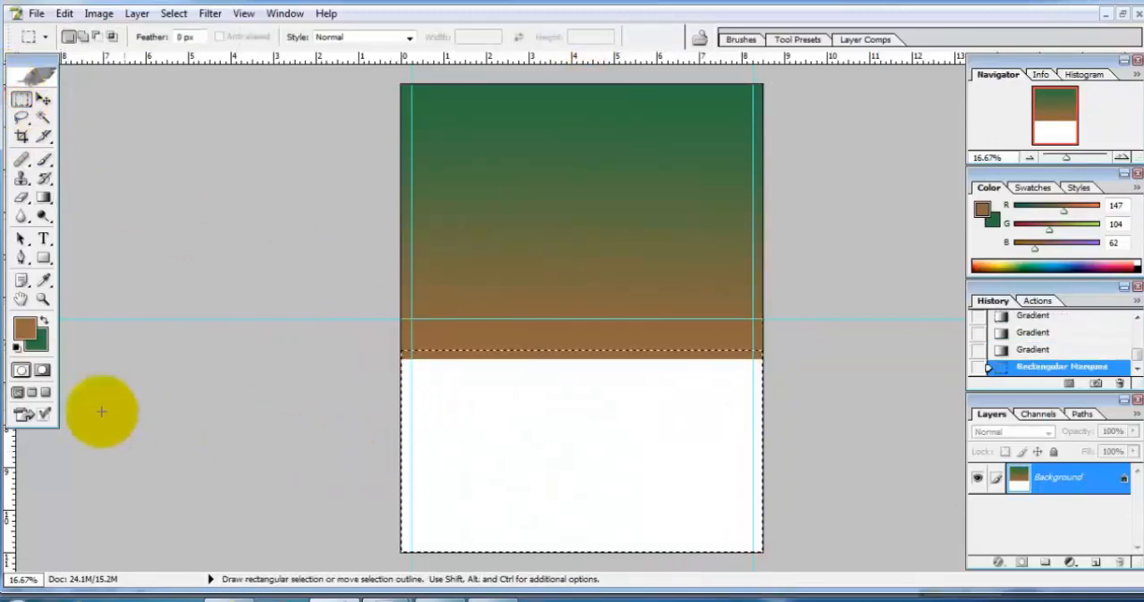
{"action": "left_click", "coordinate": [1126, 16]}
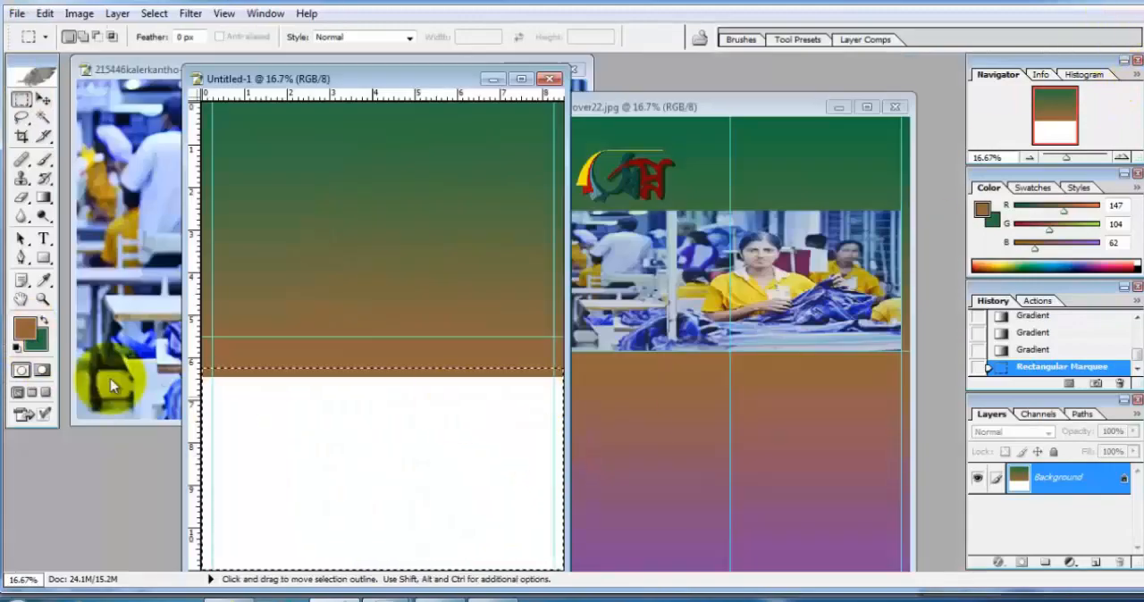
{"action": "left_click", "coordinate": [45, 347]}
{"action": "left_click", "coordinate": [698, 561]}
{"action": "left_click", "coordinate": [740, 183]}
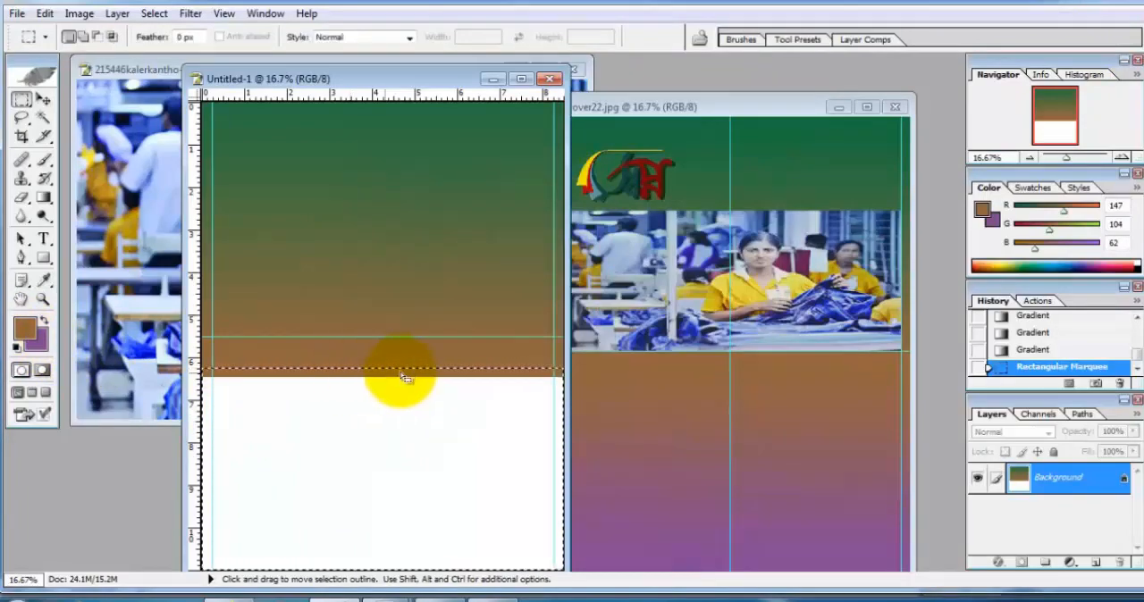
{"action": "left_click", "coordinate": [521, 80]}
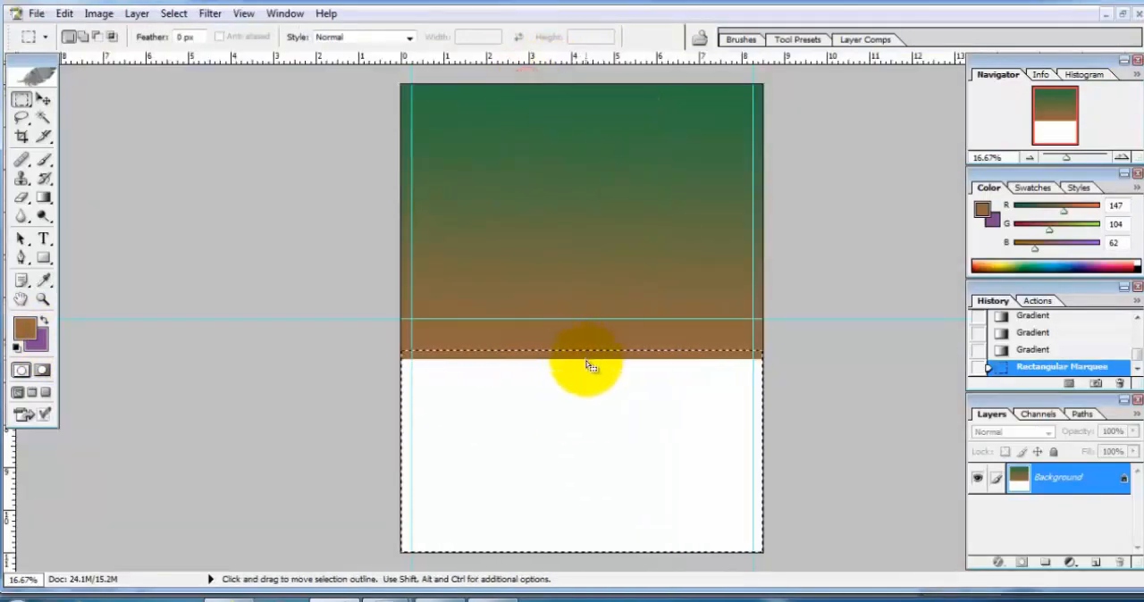
Step: Fill the lower selection with a linear gradient from brown down to purple at the page's bottom edge, and deselect
{"action": "left_click", "coordinate": [43, 196]}
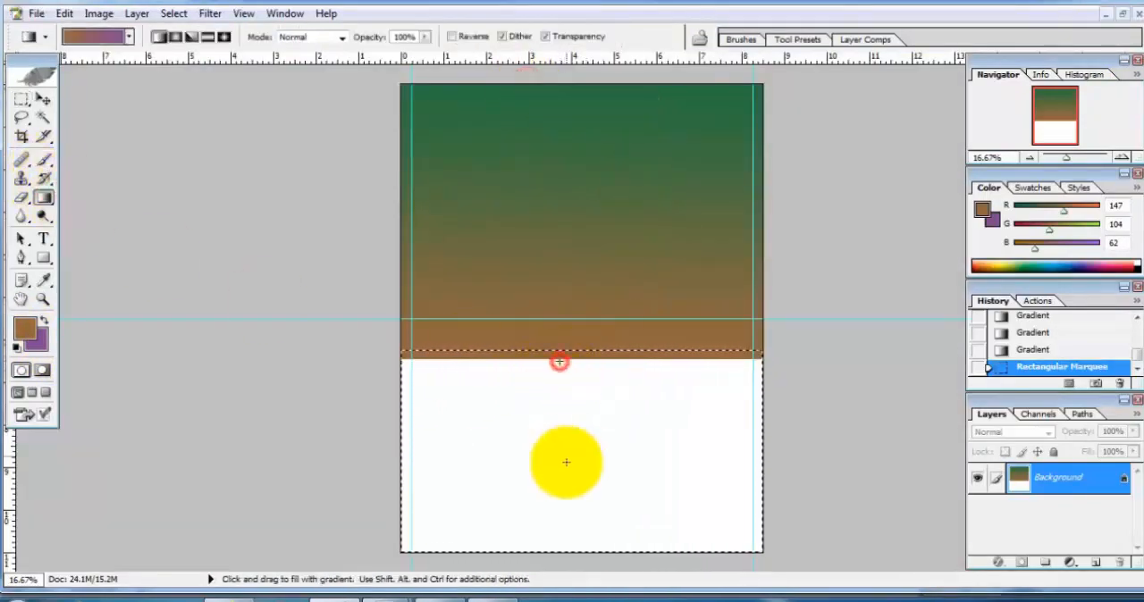
{"action": "left_click_drag", "start_coordinate": [558, 547], "coordinate": [557, 547]}
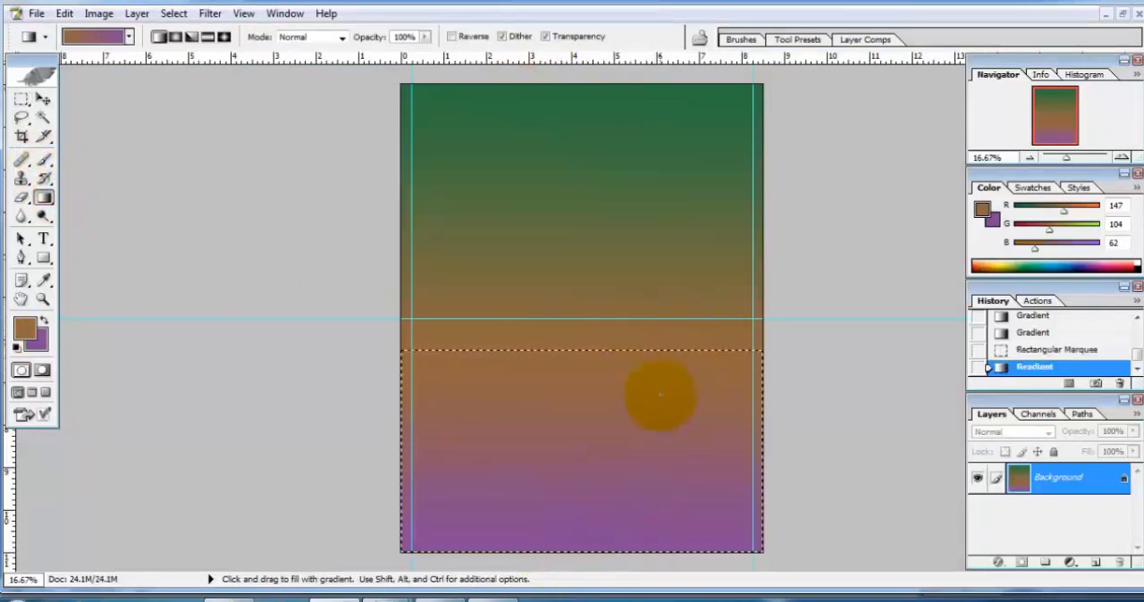
{"action": "left_click", "coordinate": [43, 99]}
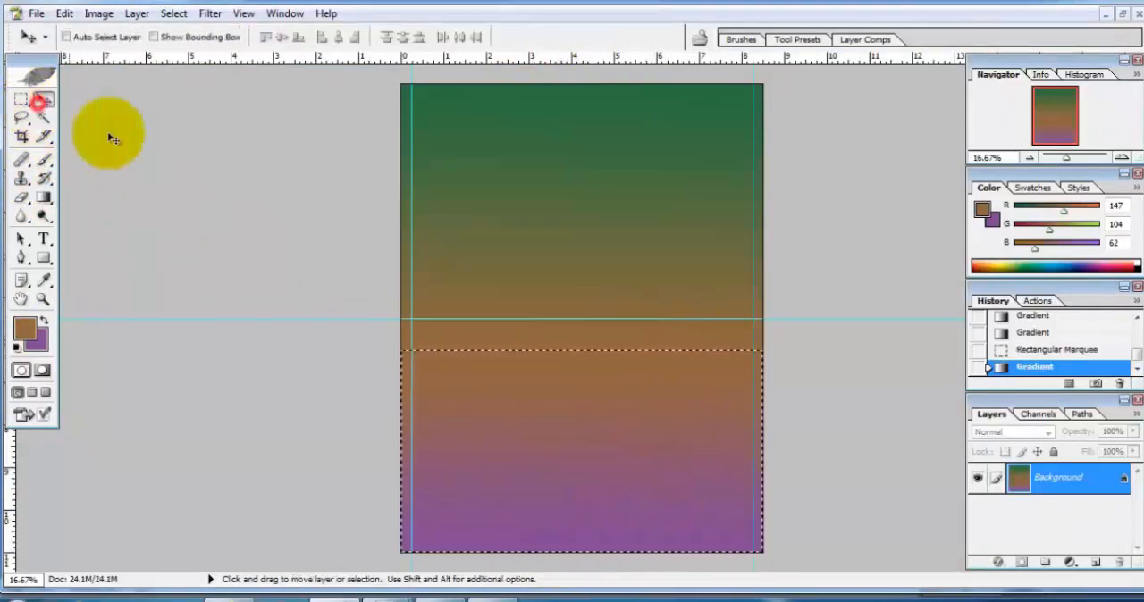
{"action": "left_click", "coordinate": [26, 101]}
{"action": "right_click", "coordinate": [670, 427]}
{"action": "left_click", "coordinate": [18, 116]}
{"action": "right_click", "coordinate": [610, 293]}
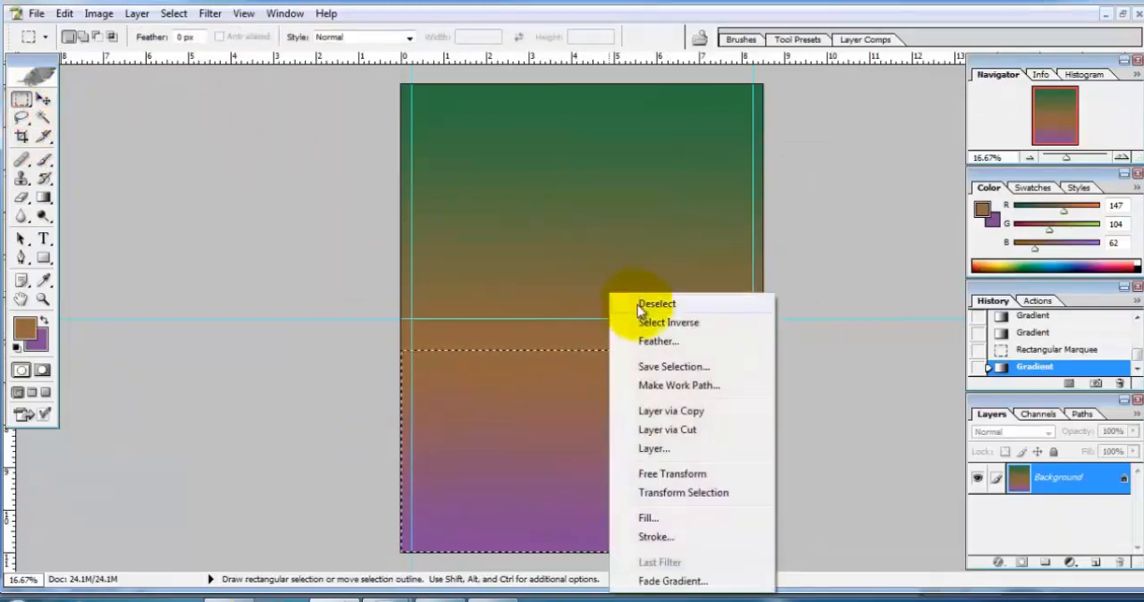
{"action": "left_click", "coordinate": [640, 305]}
Step: Restore the flyer's window to compare it with cover22.jpg, and close cover22.jpg
{"action": "left_click", "coordinate": [1123, 16]}
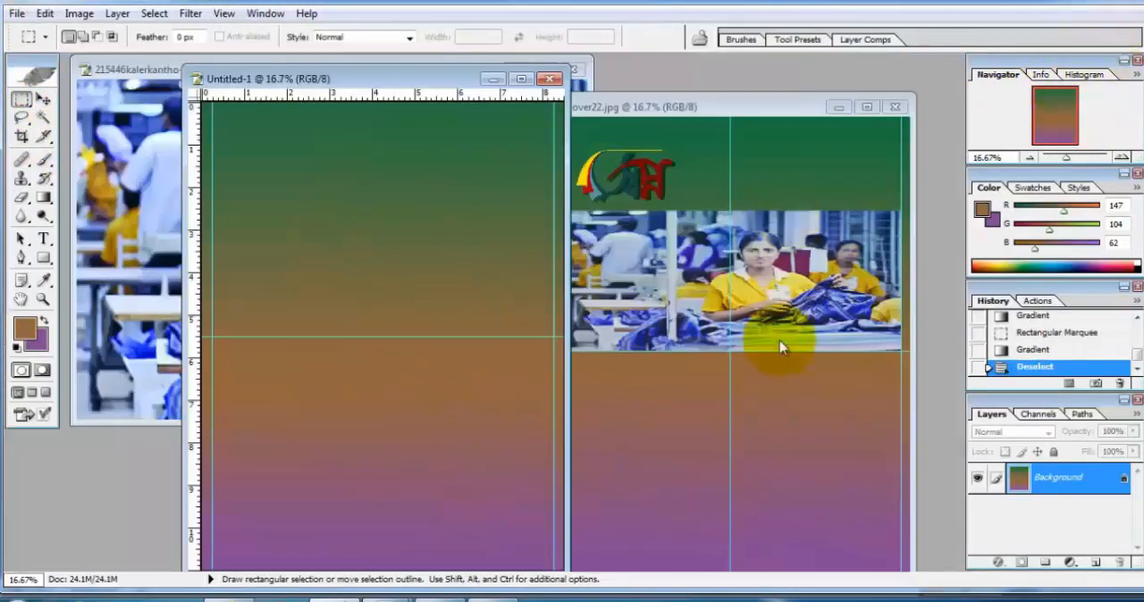
{"action": "left_click_drag", "start_coordinate": [792, 100], "coordinate": [795, 69]}
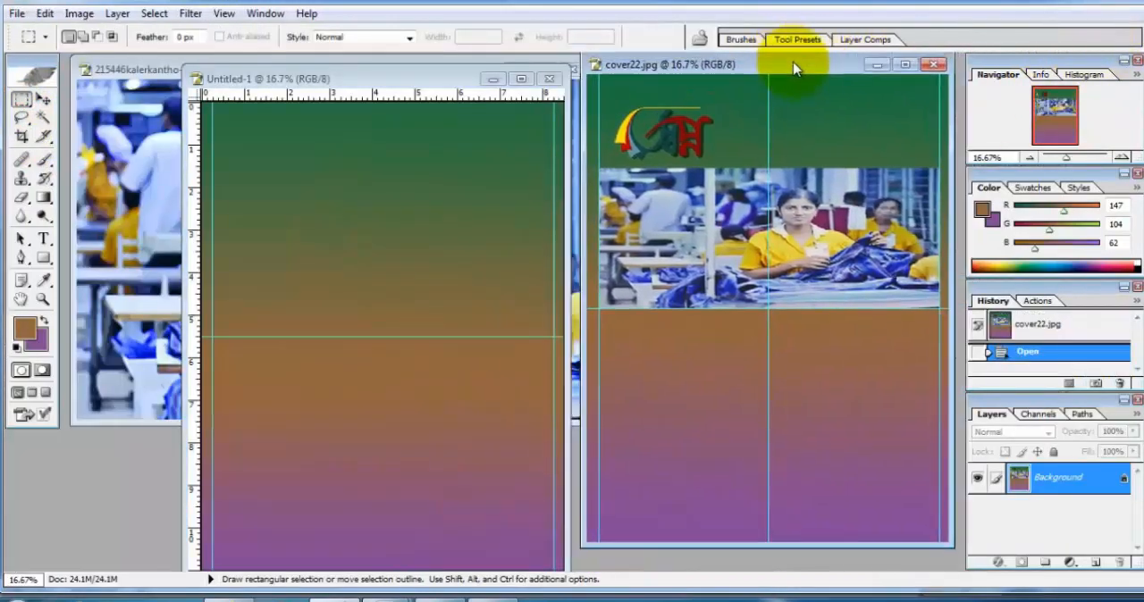
{"action": "left_click", "coordinate": [934, 68]}
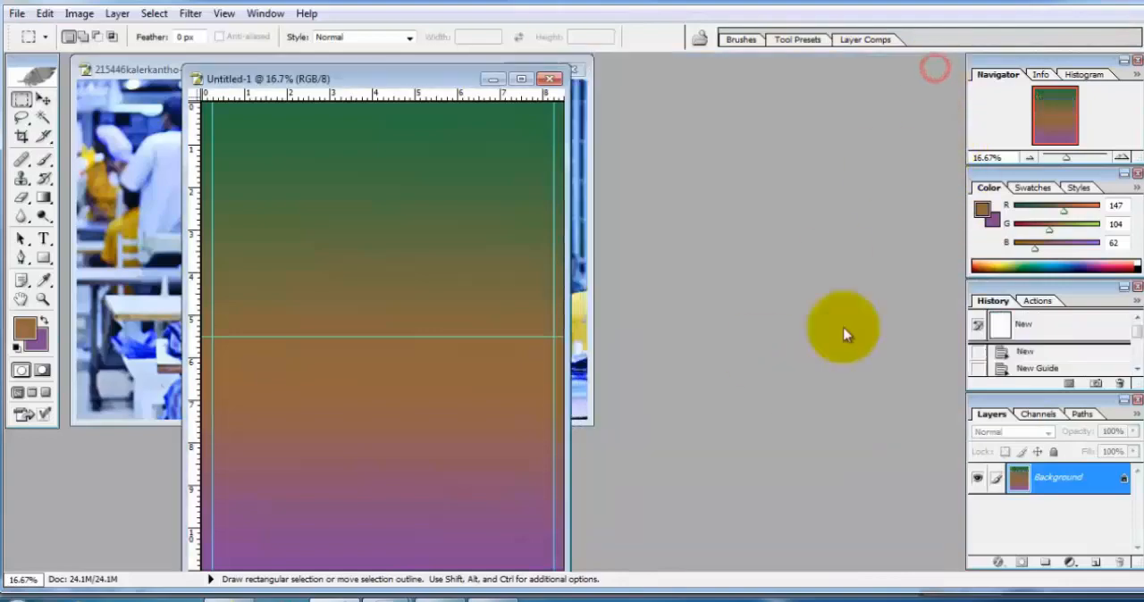
Step: Copy the entire sewing-workshop photo and paste it into the maximized flyer document
{"action": "left_click_drag", "start_coordinate": [373, 78], "coordinate": [485, 77]}
{"action": "left_click", "coordinate": [196, 70]}
{"action": "key", "text": "ctrl+a"}
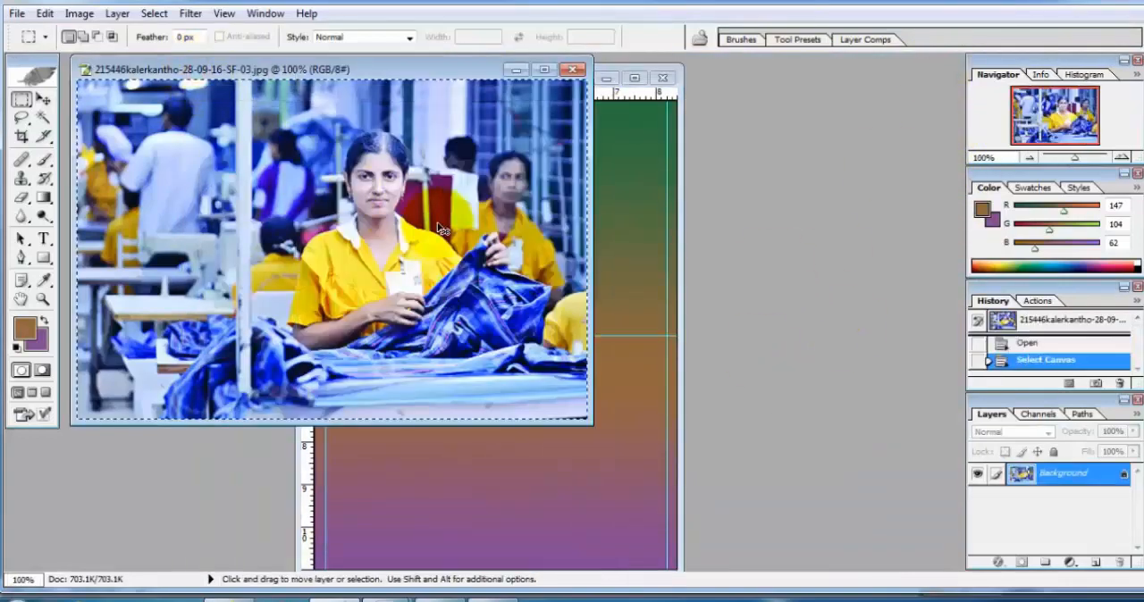
{"action": "left_click", "coordinate": [634, 140]}
{"action": "left_click", "coordinate": [521, 78]}
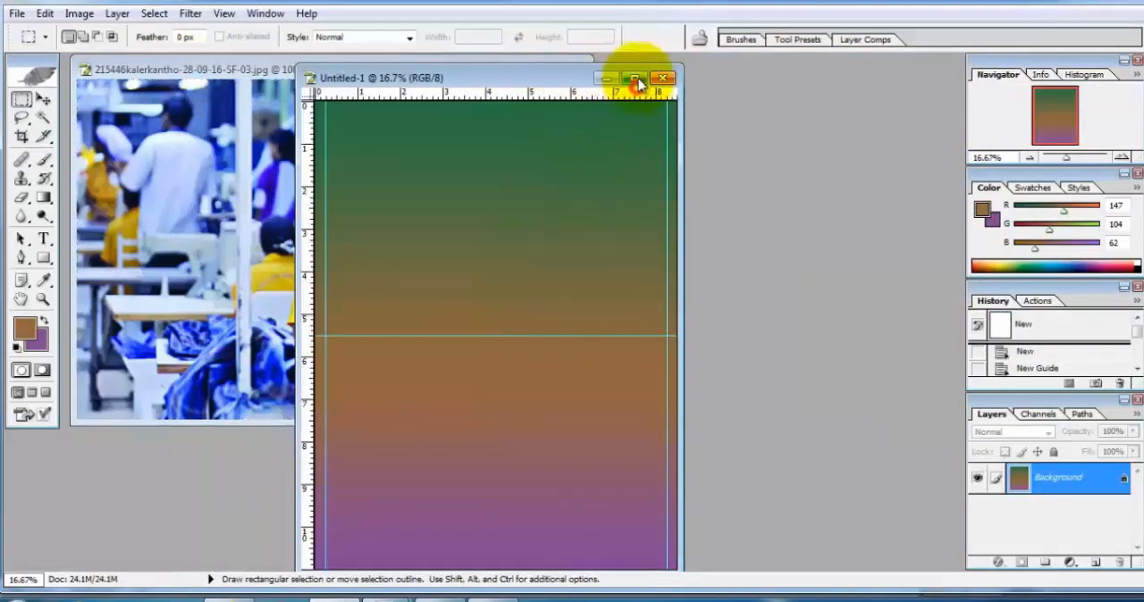
{"action": "left_click", "coordinate": [636, 80]}
{"action": "key", "text": "ctrl+v"}
Step: Free-transform the pasted photo to 401% width and 283% height, spanning the side guides with its lower edge on the middle guide
{"action": "key", "text": "ctrl+t"}
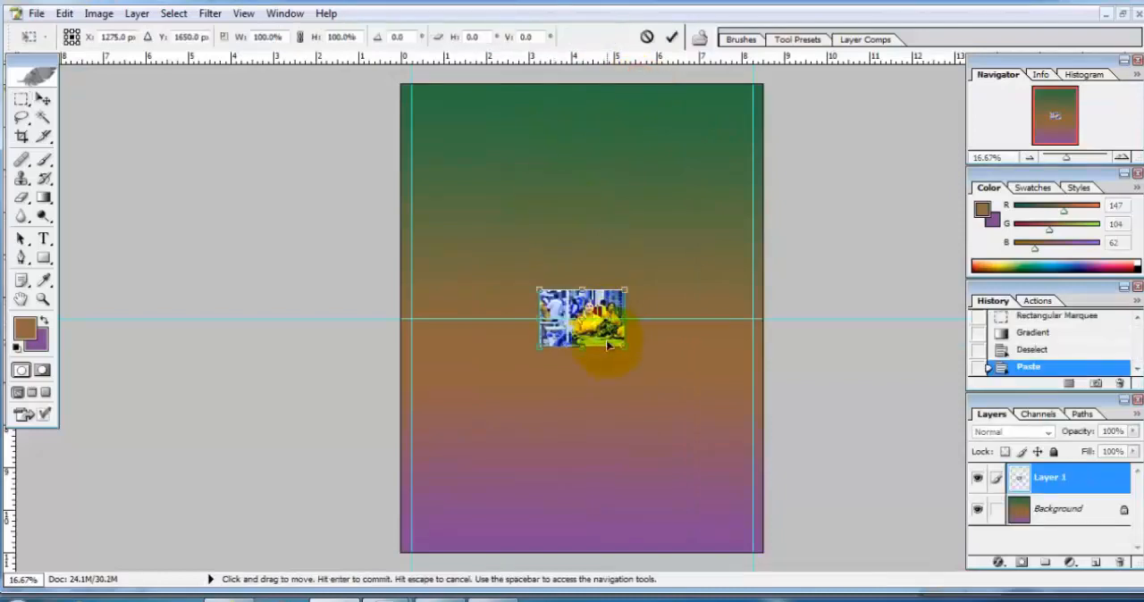
{"action": "left_click_drag", "start_coordinate": [614, 331], "coordinate": [755, 312]}
{"action": "left_click_drag", "start_coordinate": [579, 266], "coordinate": [578, 156]}
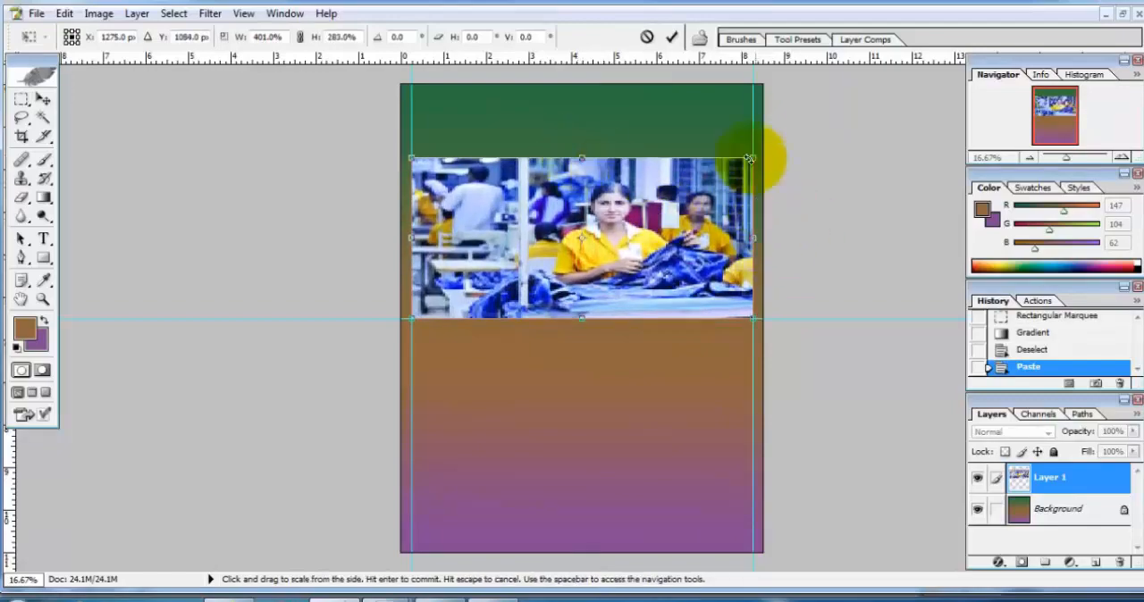
{"action": "left_click", "coordinate": [43, 99]}
{"action": "left_click", "coordinate": [458, 222]}
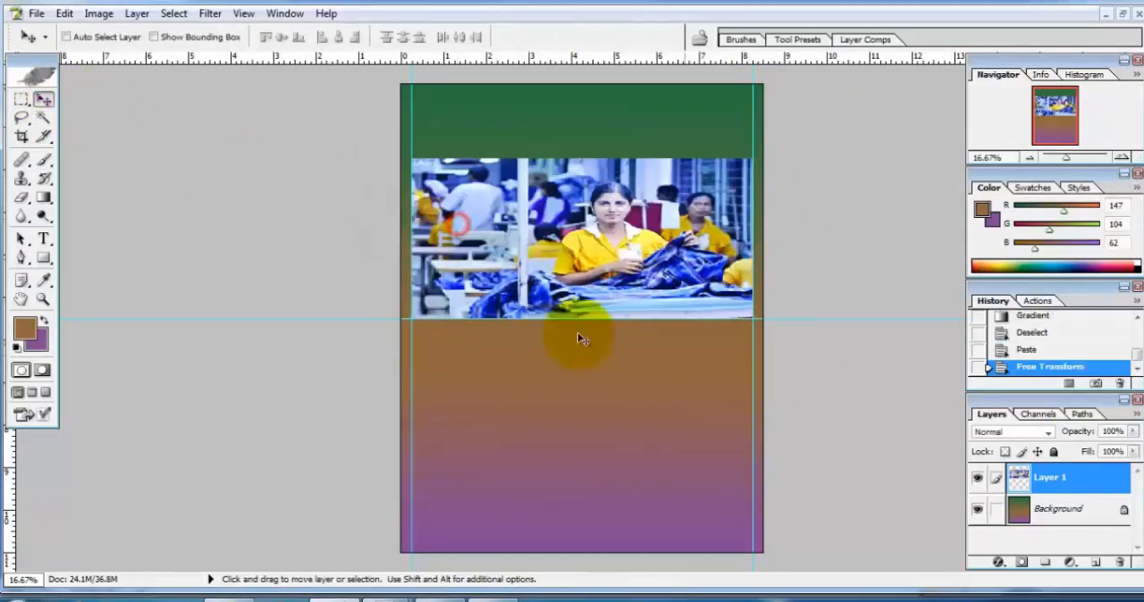
Step: Give the photo layer a 5 px white outside stroke and clear all guides
{"action": "double_click", "coordinate": [1117, 486]}
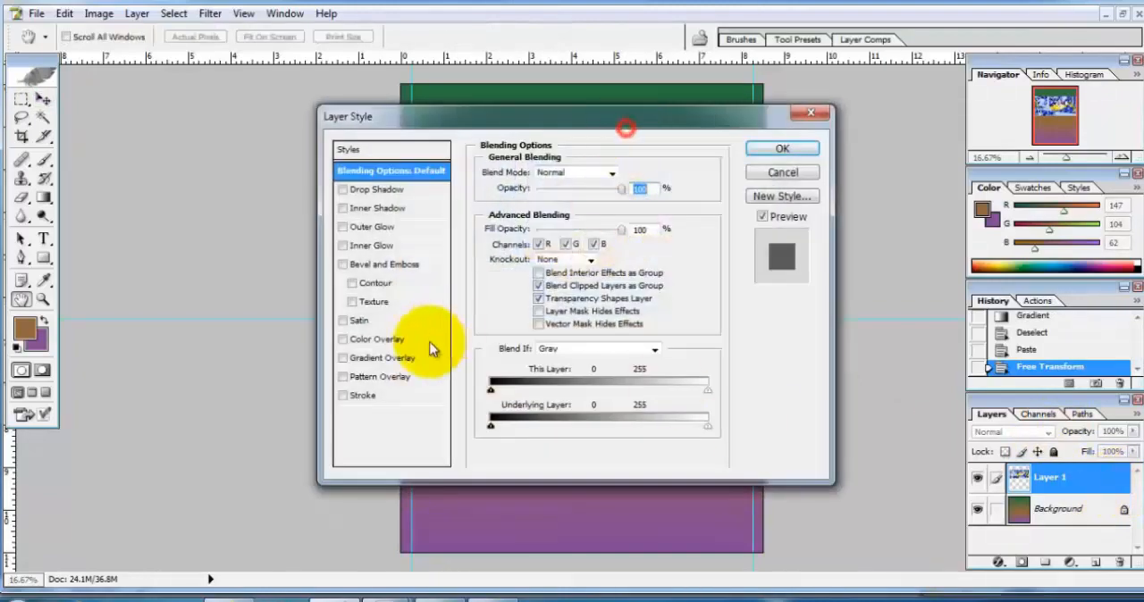
{"action": "left_click", "coordinate": [363, 395]}
{"action": "left_click", "coordinate": [523, 272]}
{"action": "left_click", "coordinate": [379, 200]}
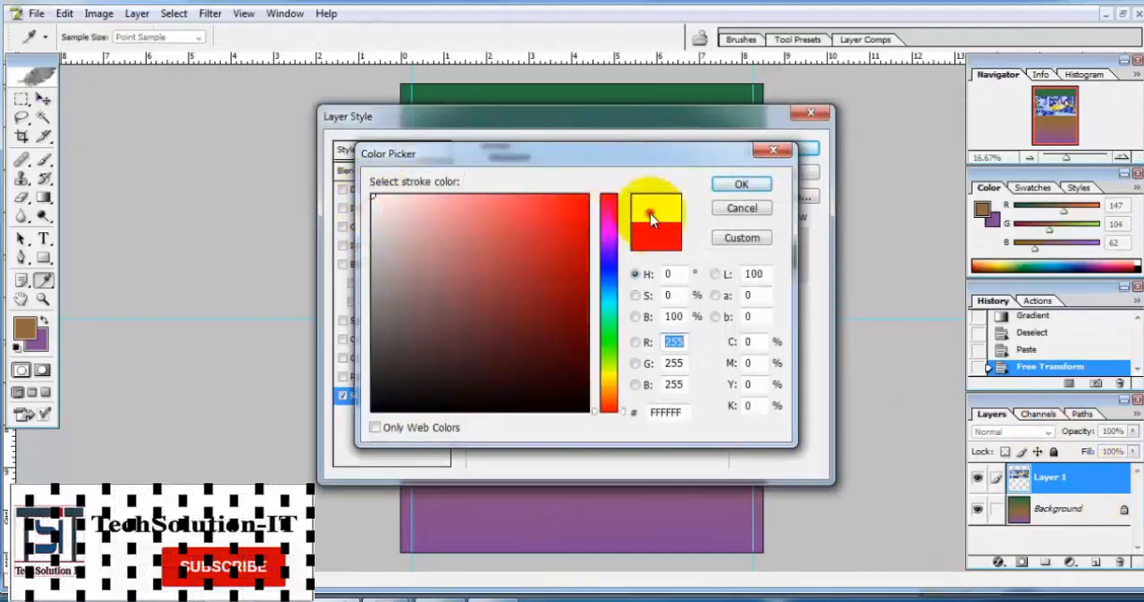
{"action": "left_click", "coordinate": [736, 186]}
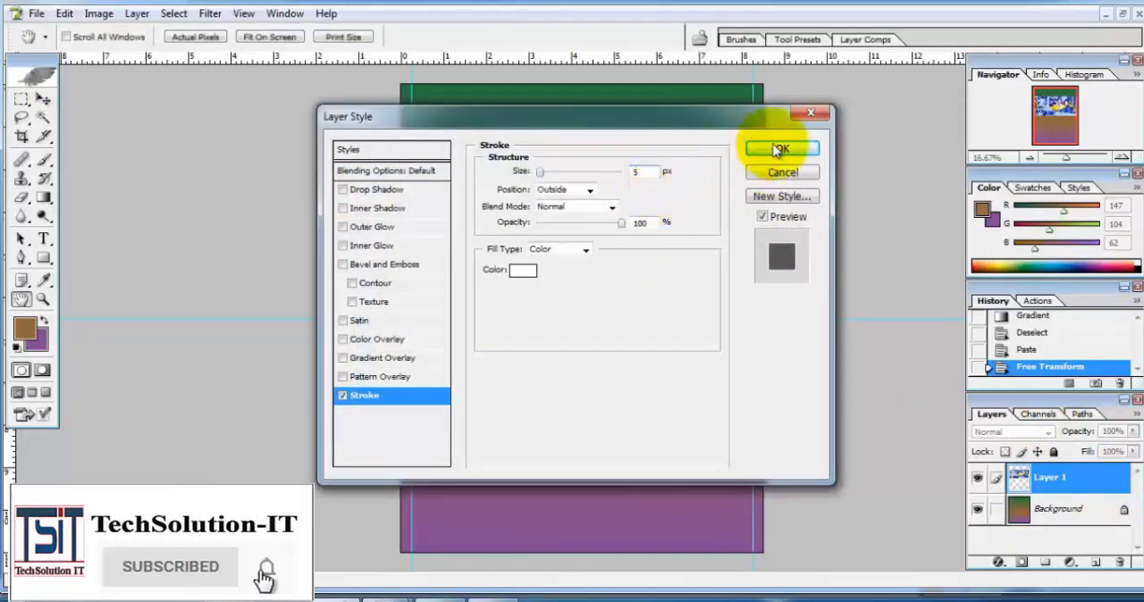
{"action": "left_click", "coordinate": [766, 149]}
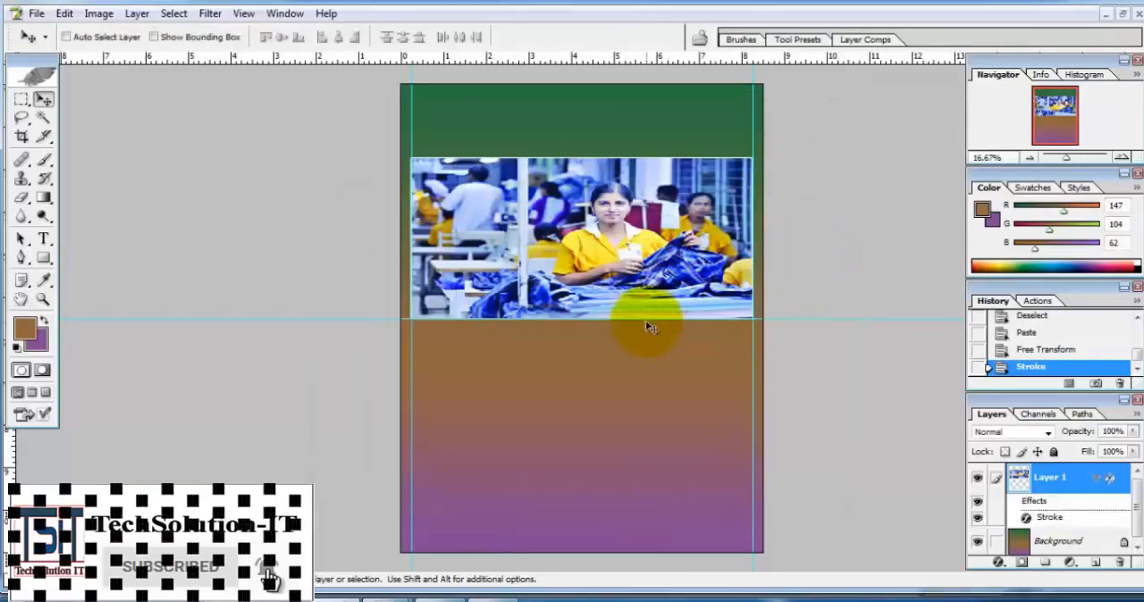
{"action": "left_click", "coordinate": [243, 14]}
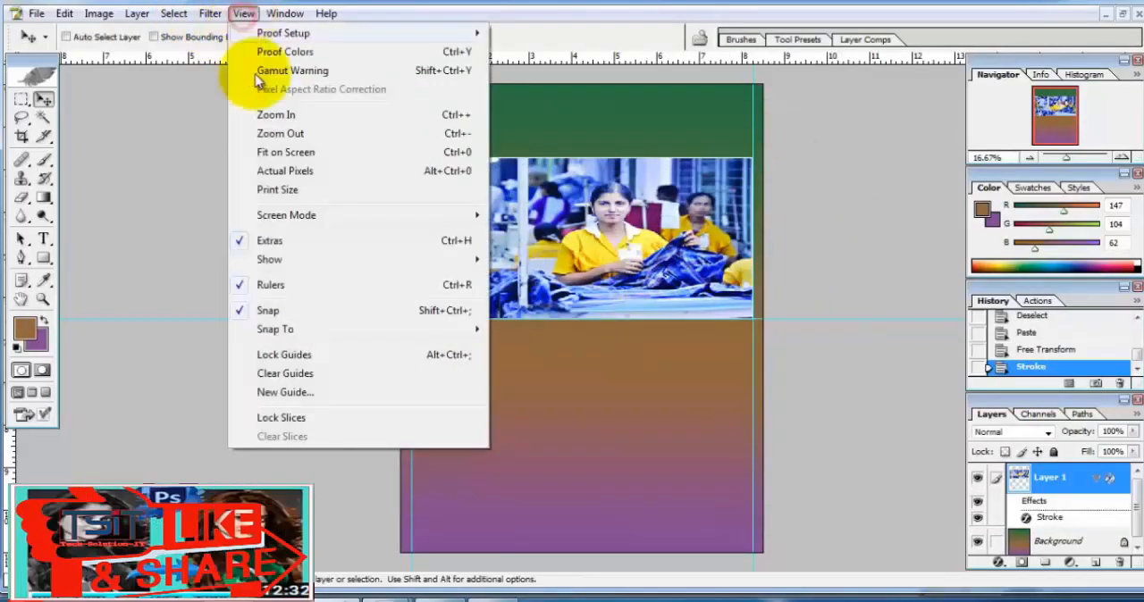
{"action": "left_click", "coordinate": [290, 373]}
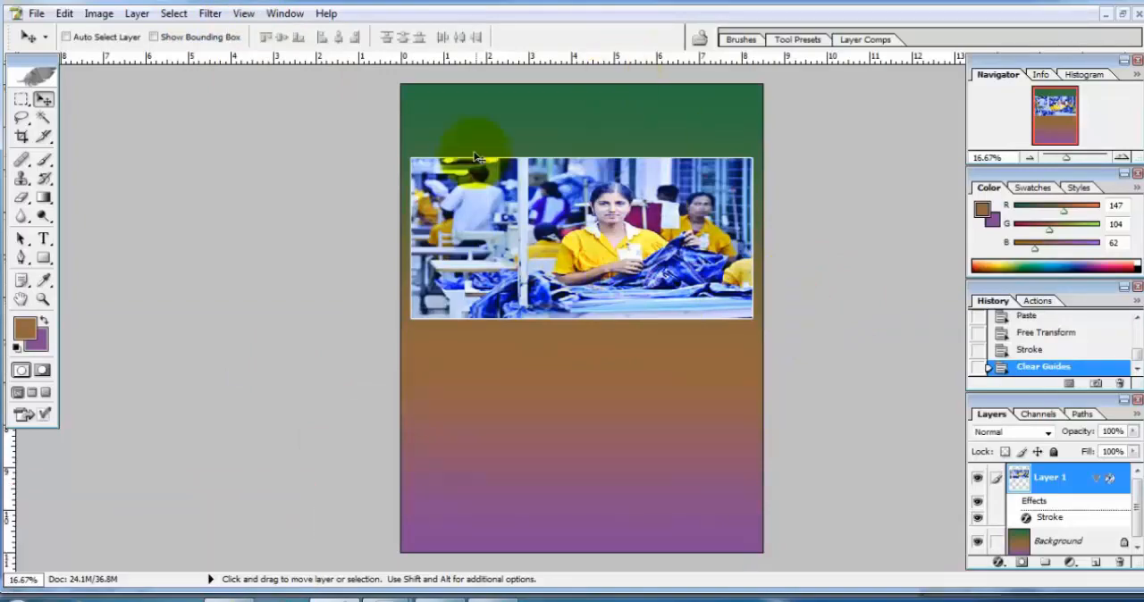
Step: Open the Sopno icon PNG file from the Desktop
{"action": "left_click", "coordinate": [35, 14]}
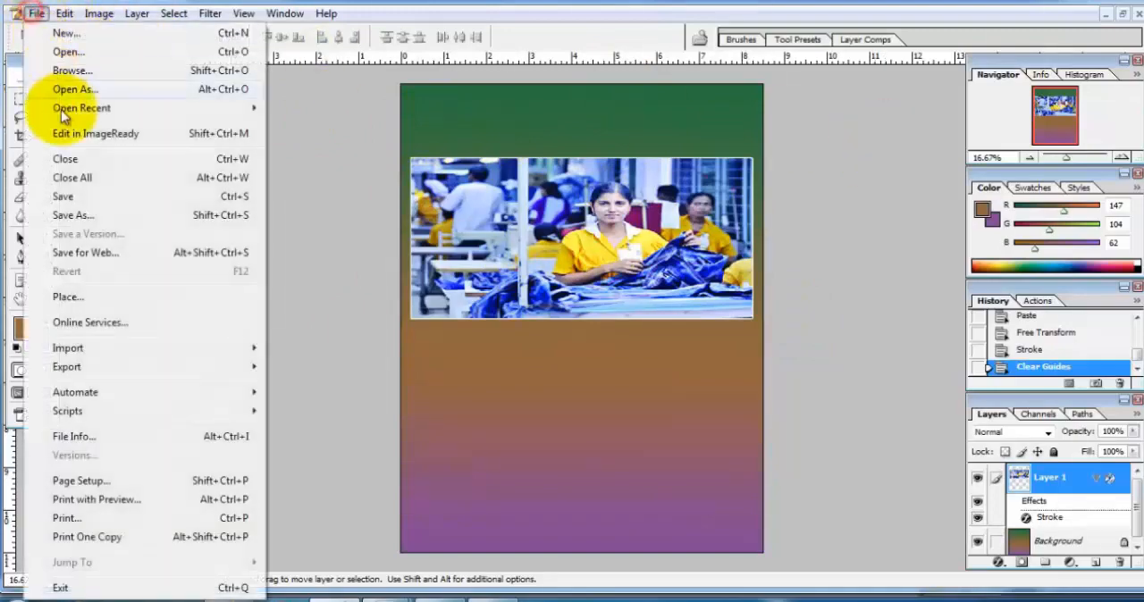
{"action": "left_click", "coordinate": [67, 51]}
{"action": "left_click_drag", "start_coordinate": [796, 146], "coordinate": [797, 278]}
{"action": "left_click", "coordinate": [626, 260]}
{"action": "left_click", "coordinate": [770, 337]}
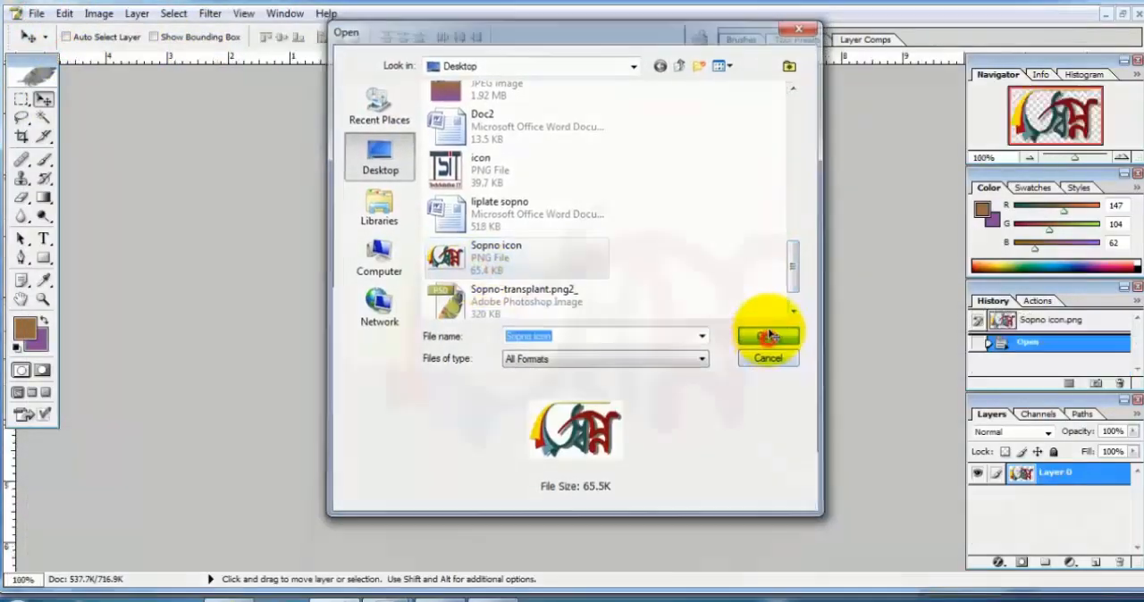
Step: Copy the whole Sopno logo and paste it into the flyer document
{"action": "key", "text": "ctrl+a"}
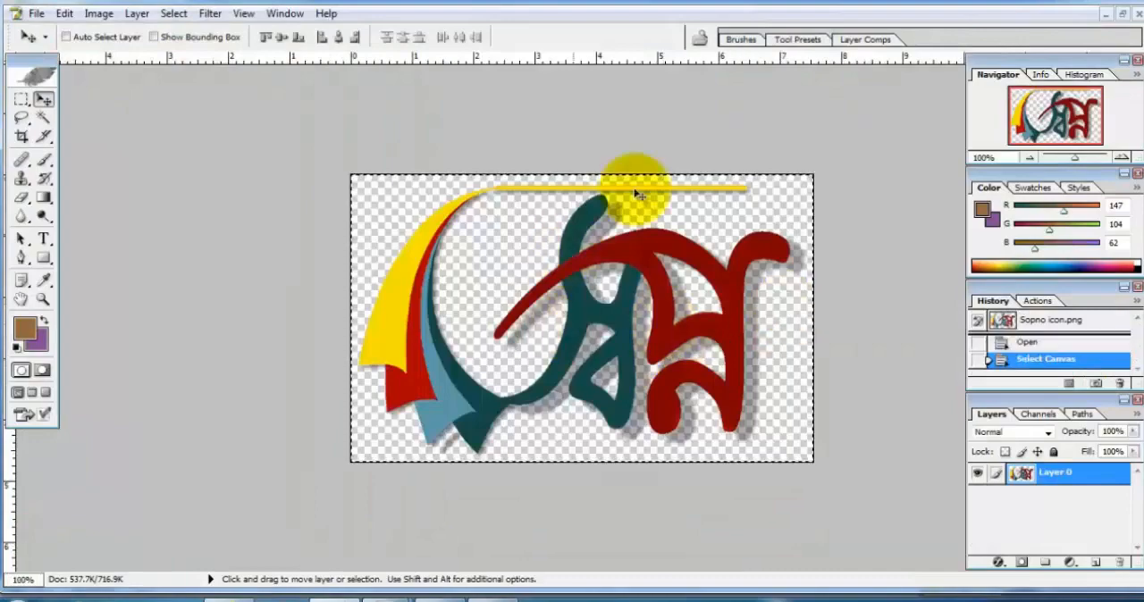
{"action": "left_click", "coordinate": [1123, 14]}
{"action": "left_click", "coordinate": [560, 90]}
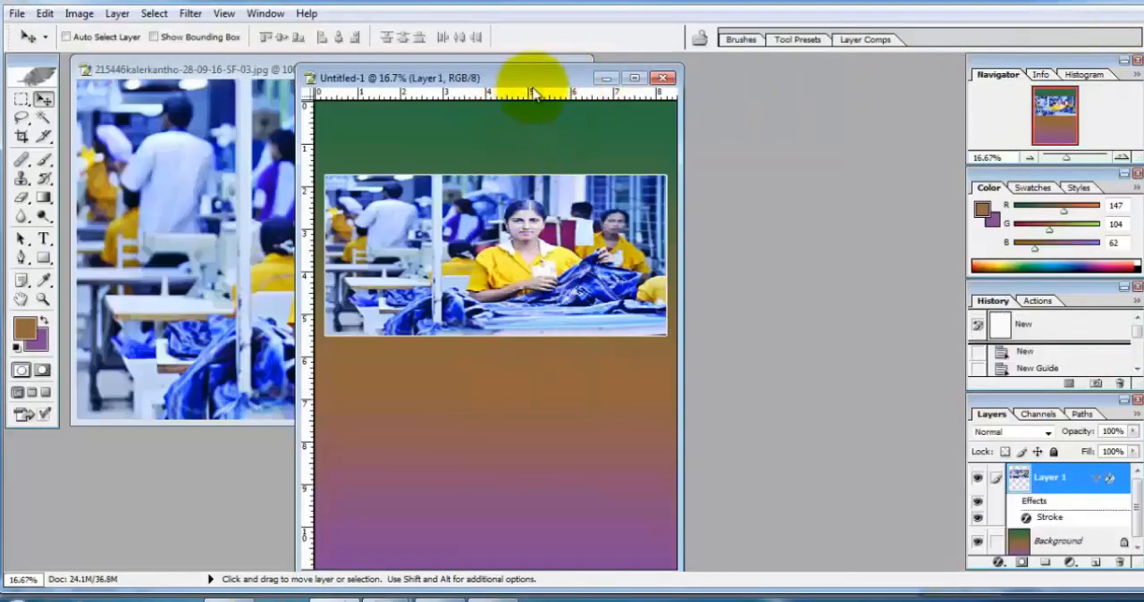
{"action": "key", "text": "ctrl+v"}
Step: Free-transform the pasted logo to 134.1% width and 81.5% height, placing it just above the photo's upper-left corner
{"action": "key", "text": "ctrl+t"}
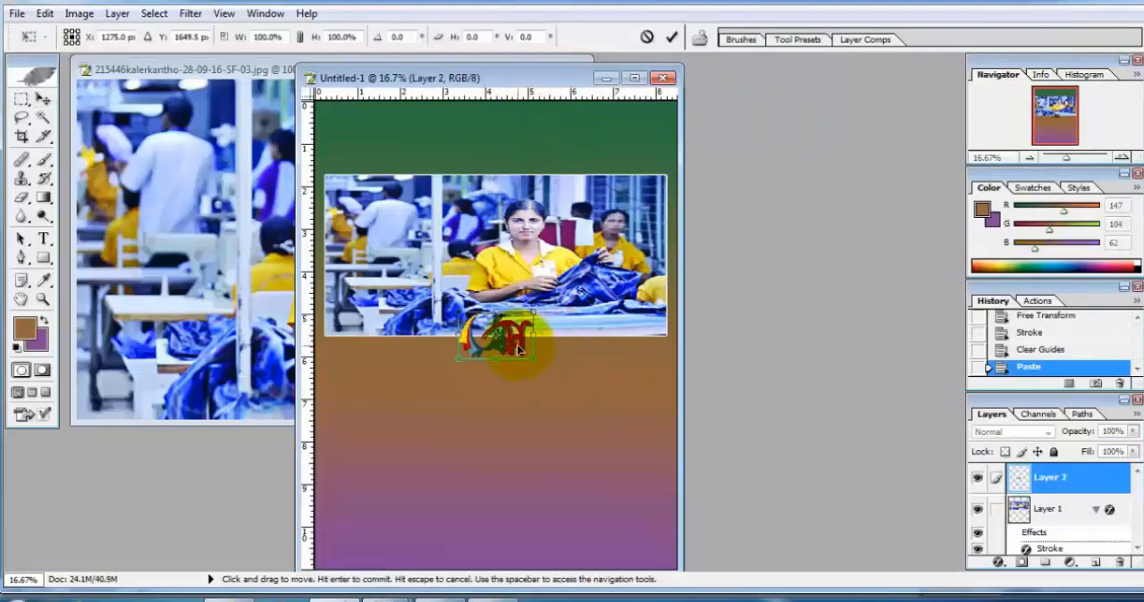
{"action": "left_click_drag", "start_coordinate": [518, 346], "coordinate": [413, 168]}
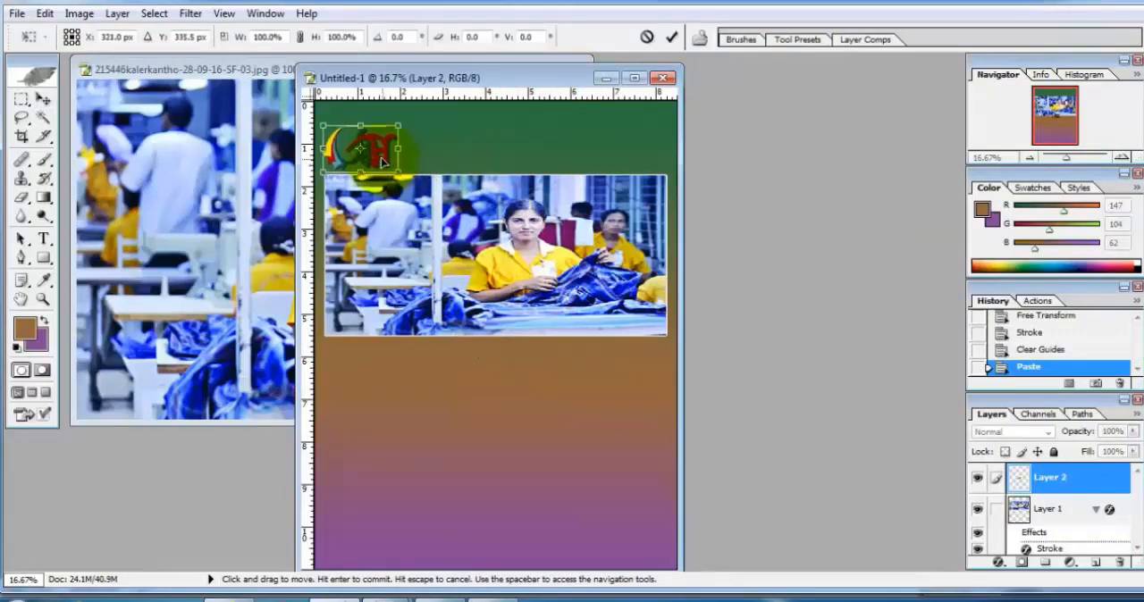
{"action": "key", "text": "Right"}
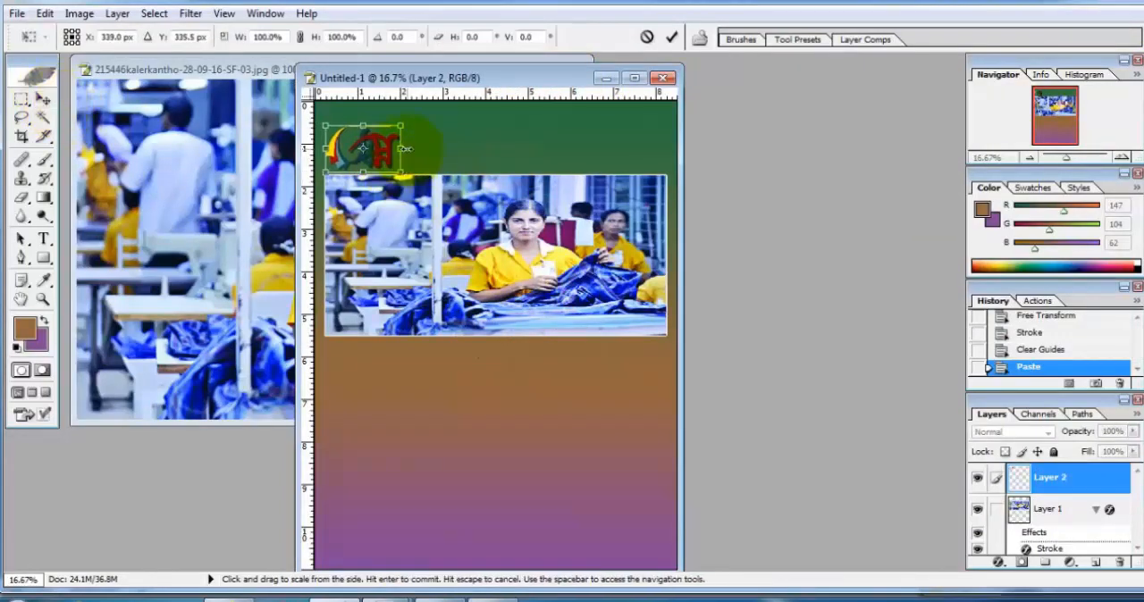
{"action": "left_click", "coordinate": [633, 77]}
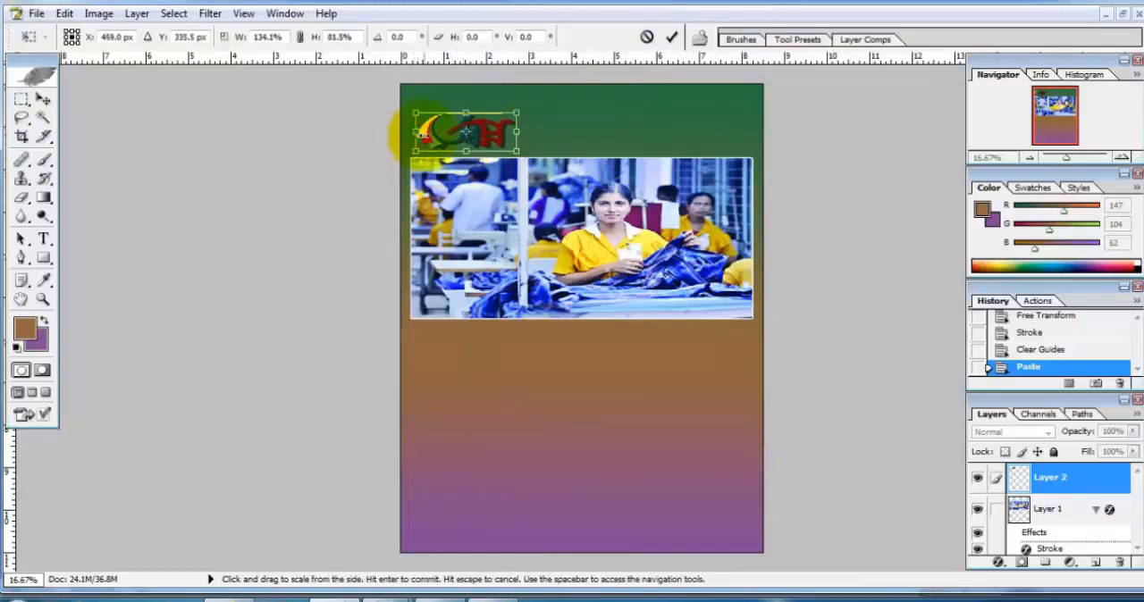
{"action": "key", "text": "Return"}
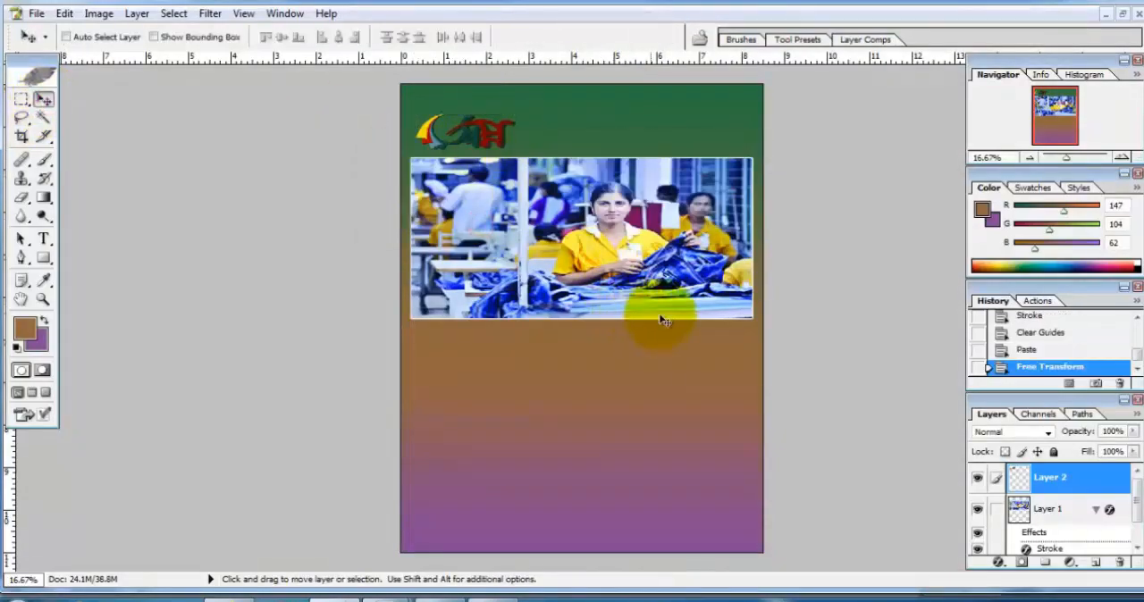
Step: Save a copy of the flyer to the Desktop as a JPEG named backgound
{"action": "scroll", "coordinate": [676, 306], "scroll_direction": "down", "scroll_amount": 2}
{"action": "scroll", "coordinate": [676, 319], "scroll_direction": "up", "scroll_amount": 4}
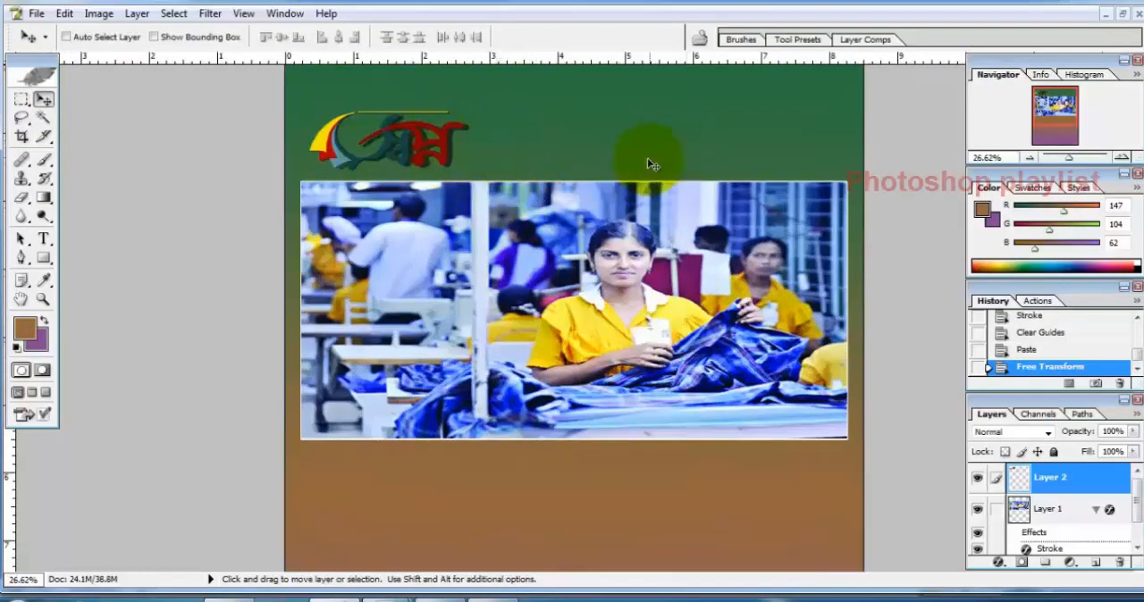
{"action": "left_click", "coordinate": [36, 13]}
{"action": "left_click", "coordinate": [77, 216]}
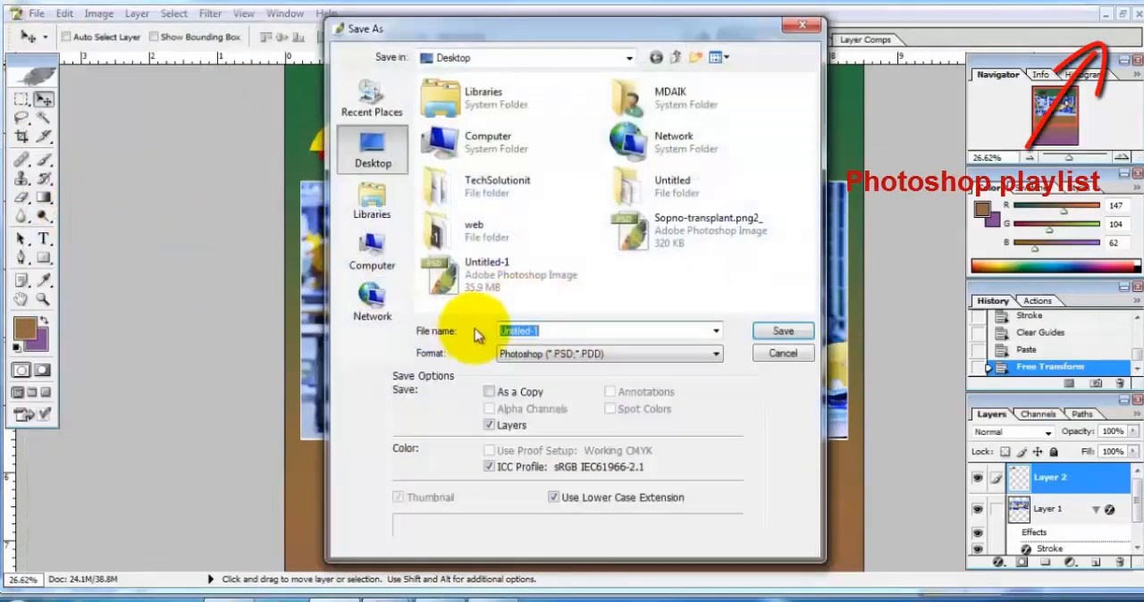
{"action": "left_click", "coordinate": [563, 353]}
{"action": "type", "text": "j"}
{"action": "type", "text": "back"}
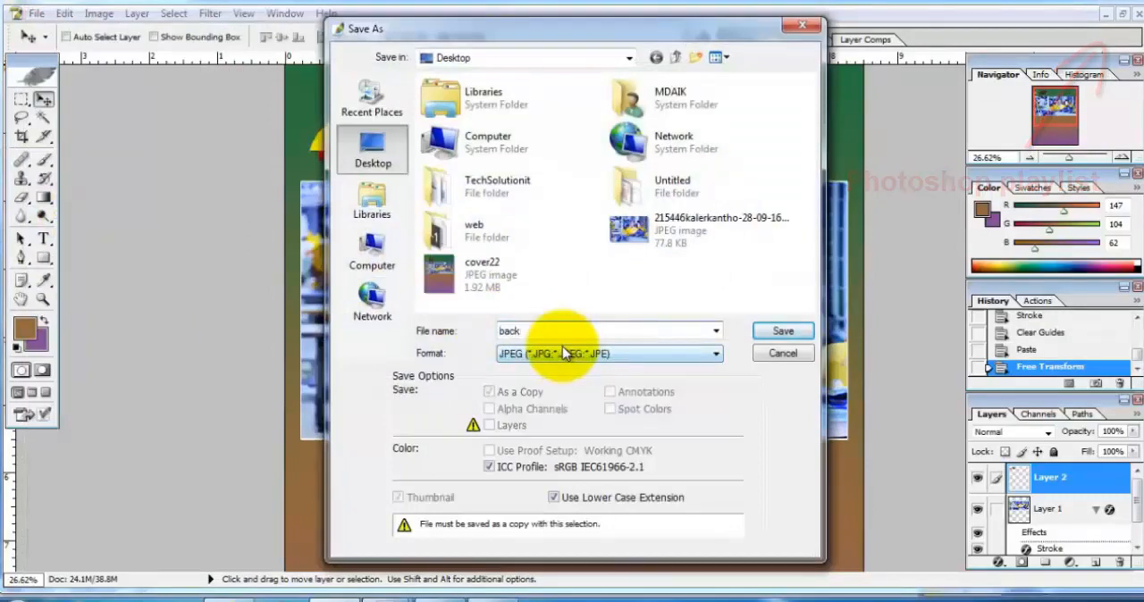
{"action": "type", "text": "gound"}
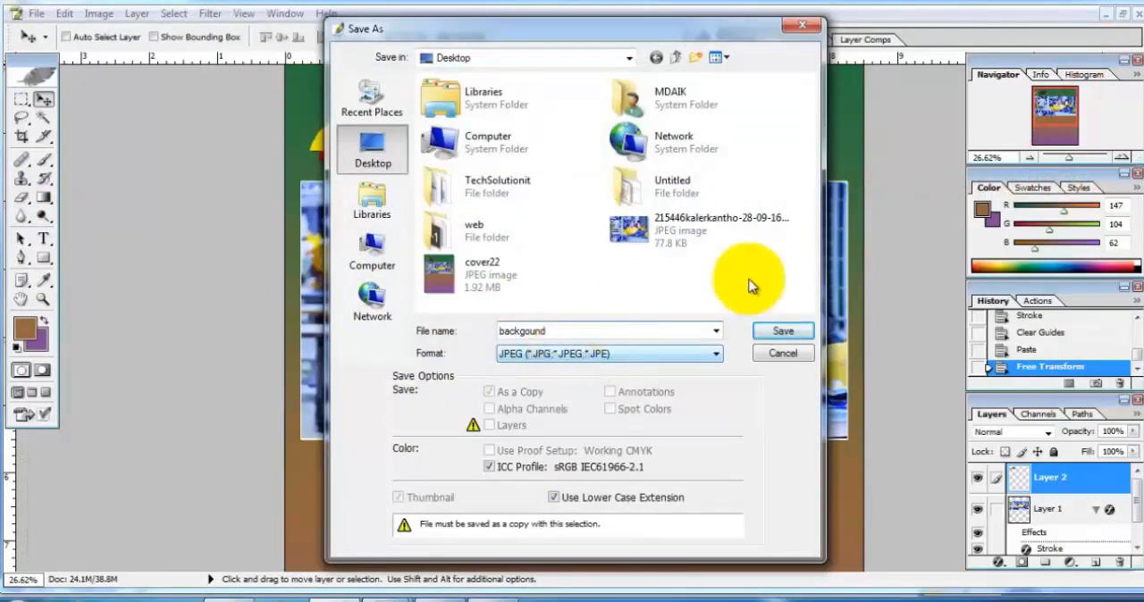
{"action": "left_click", "coordinate": [783, 331]}
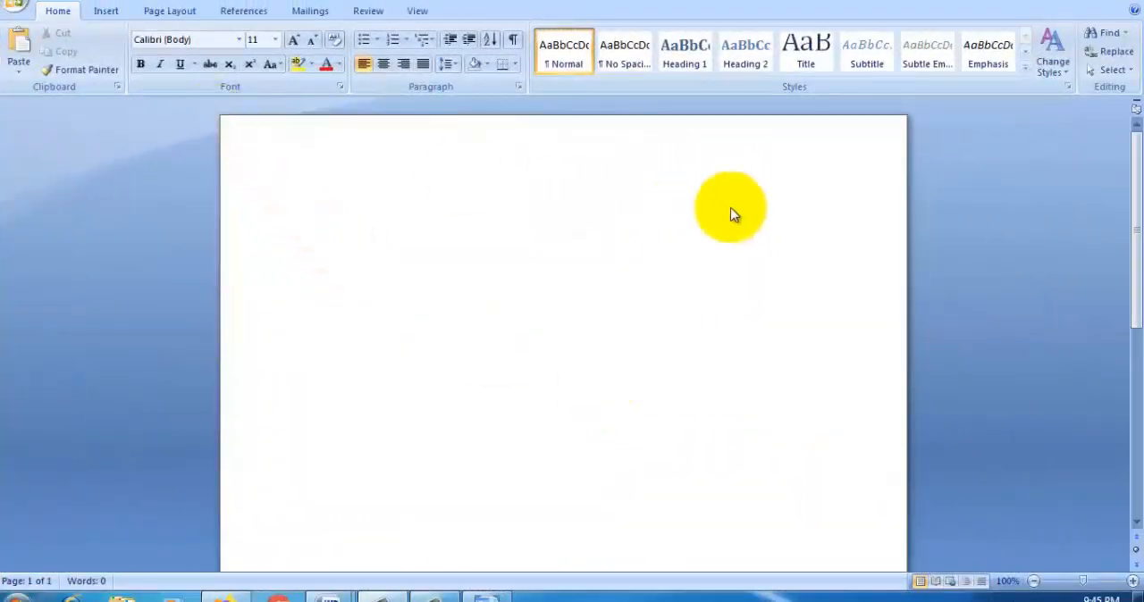
Step: In the blank Word document, set the page size to Letter, 8.5" x 11"
{"action": "left_click", "coordinate": [179, 12]}
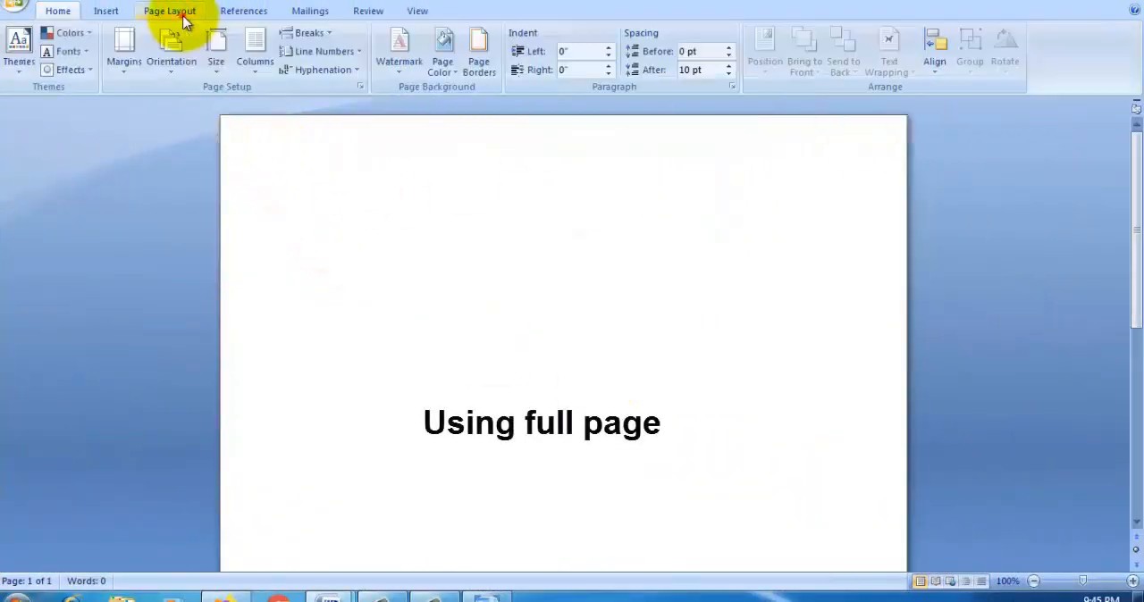
{"action": "left_click", "coordinate": [216, 54]}
{"action": "left_click", "coordinate": [261, 93]}
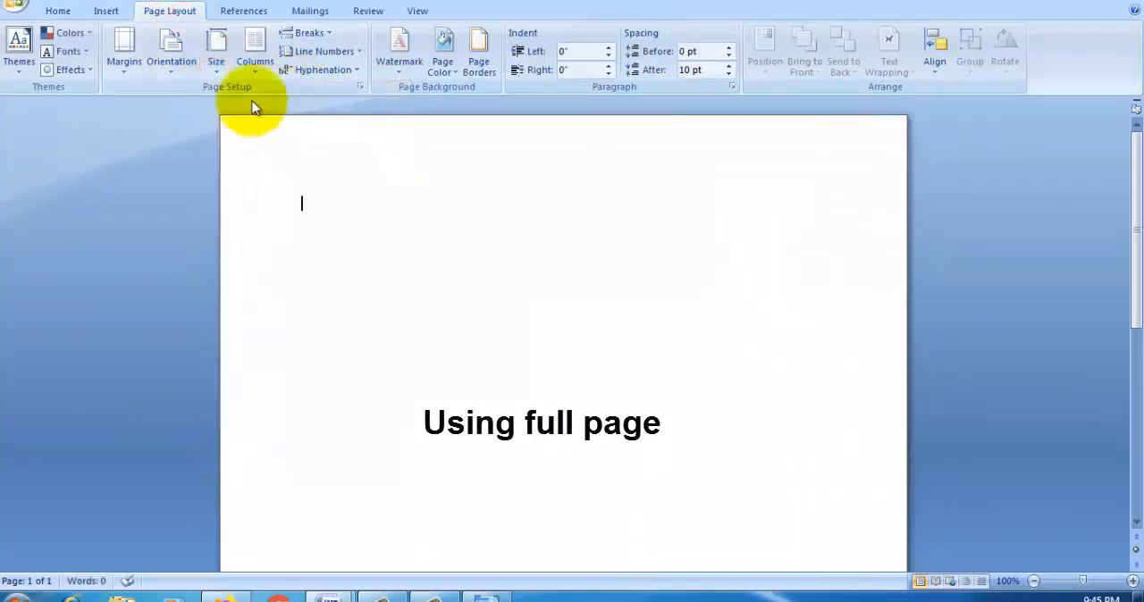
{"action": "left_click", "coordinate": [219, 65]}
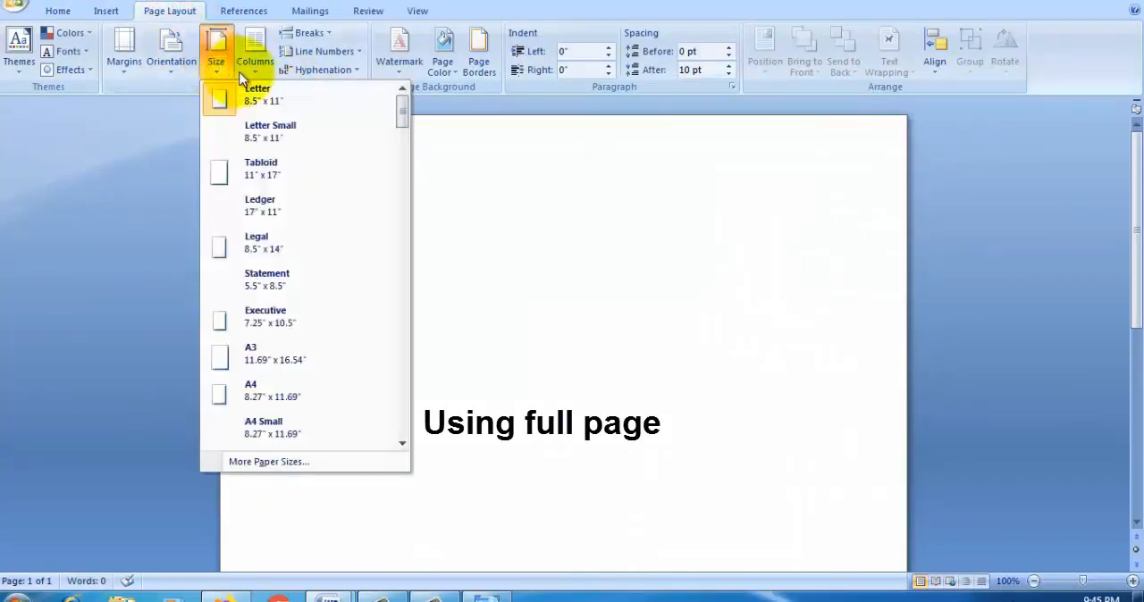
Step: Try to set custom top, bottom, left and right page margins of 0 for the whole document
{"action": "left_click", "coordinate": [125, 53]}
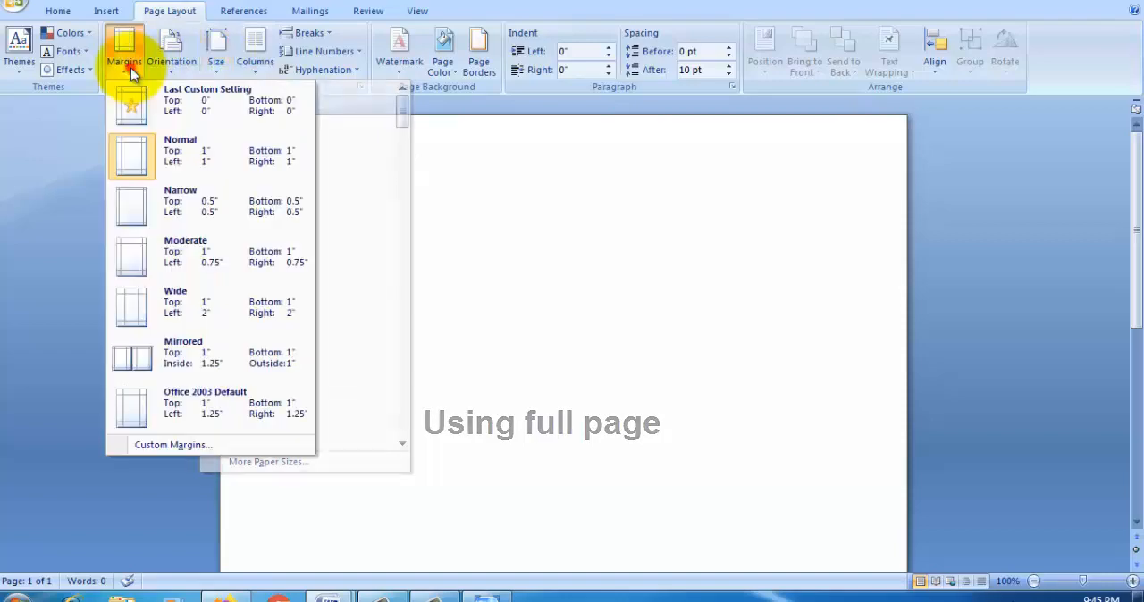
{"action": "left_click", "coordinate": [193, 447]}
{"action": "left_click", "coordinate": [494, 127]}
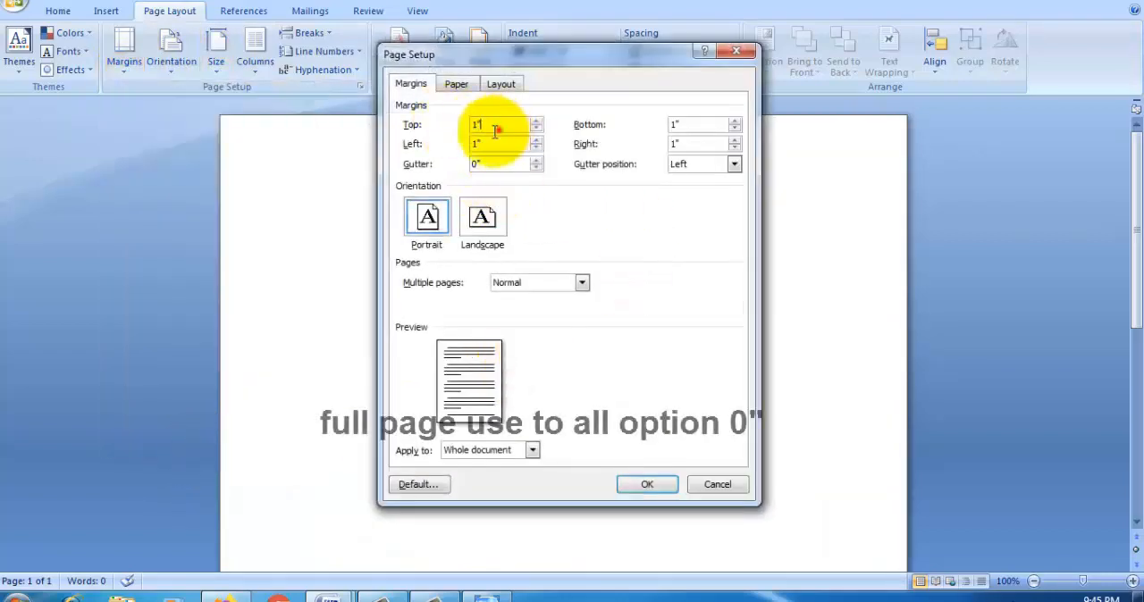
{"action": "left_click_drag", "start_coordinate": [495, 132], "coordinate": [460, 144]}
{"action": "type", "text": "00"}
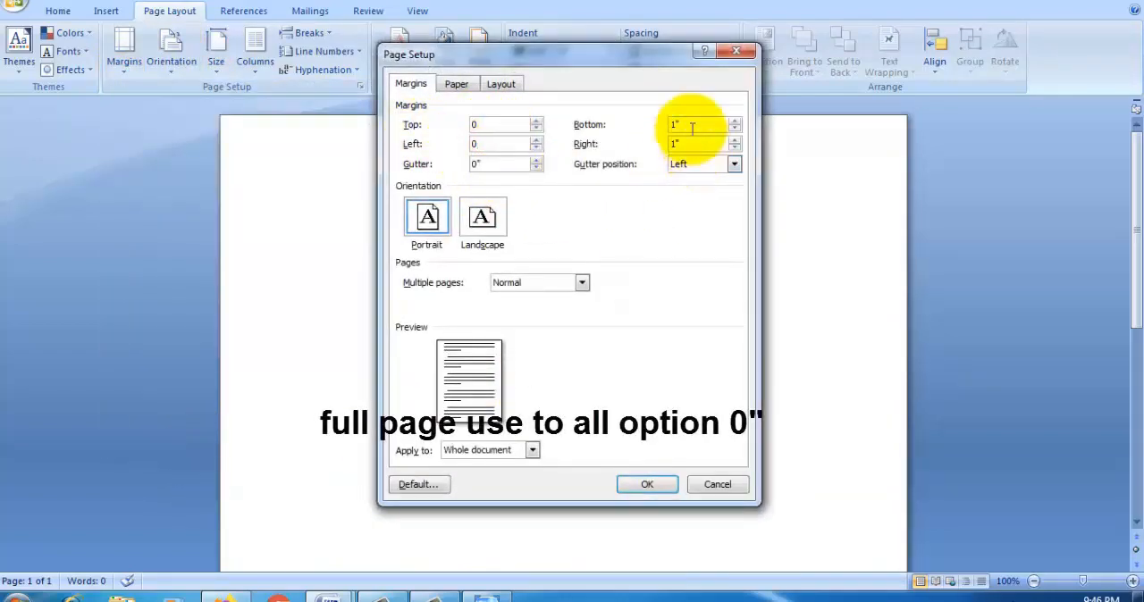
{"action": "left_click_drag", "start_coordinate": [692, 129], "coordinate": [592, 133]}
{"action": "type", "text": "0"}
{"action": "left_click_drag", "start_coordinate": [677, 143], "coordinate": [652, 156]}
{"action": "type", "text": "0"}
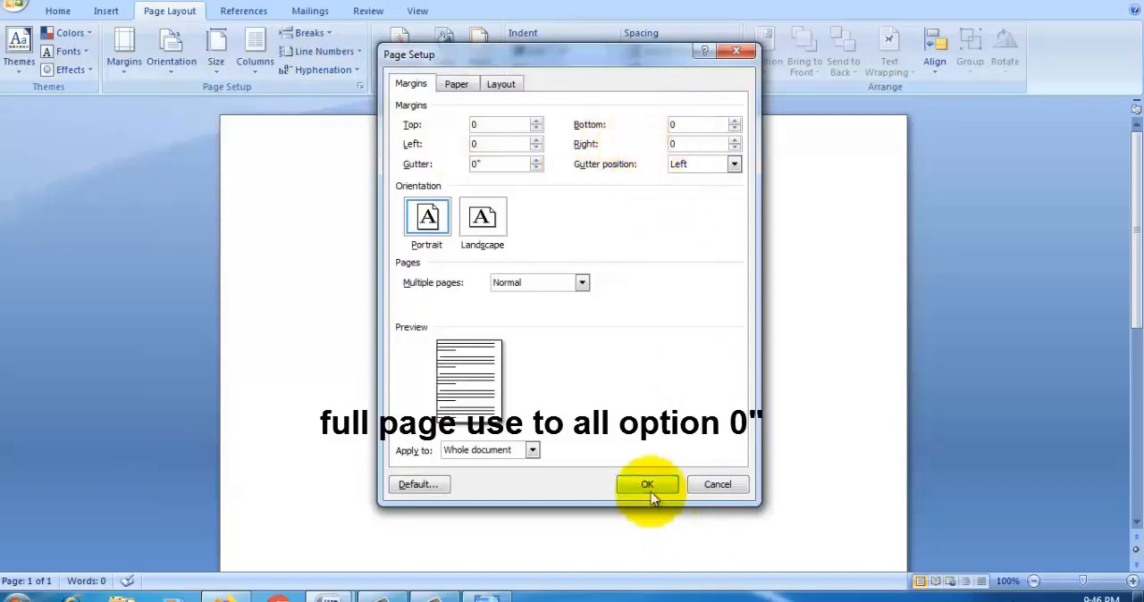
{"action": "left_click", "coordinate": [645, 485]}
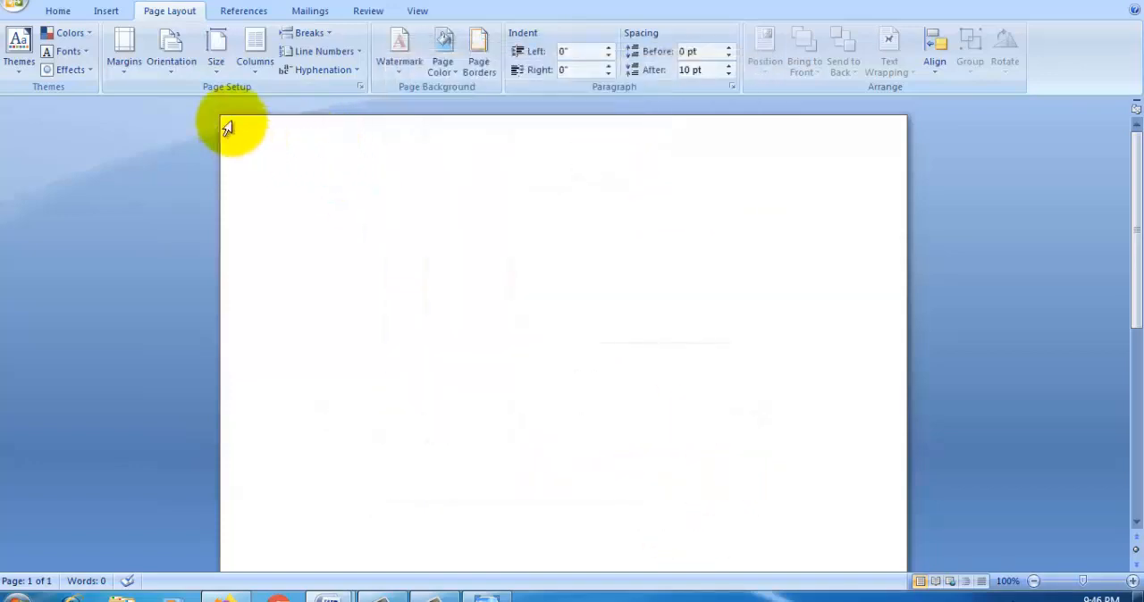
Step: Apply the Narrow 0.5" page margins and insert the backgound picture from the Desktop
{"action": "left_click", "coordinate": [130, 77]}
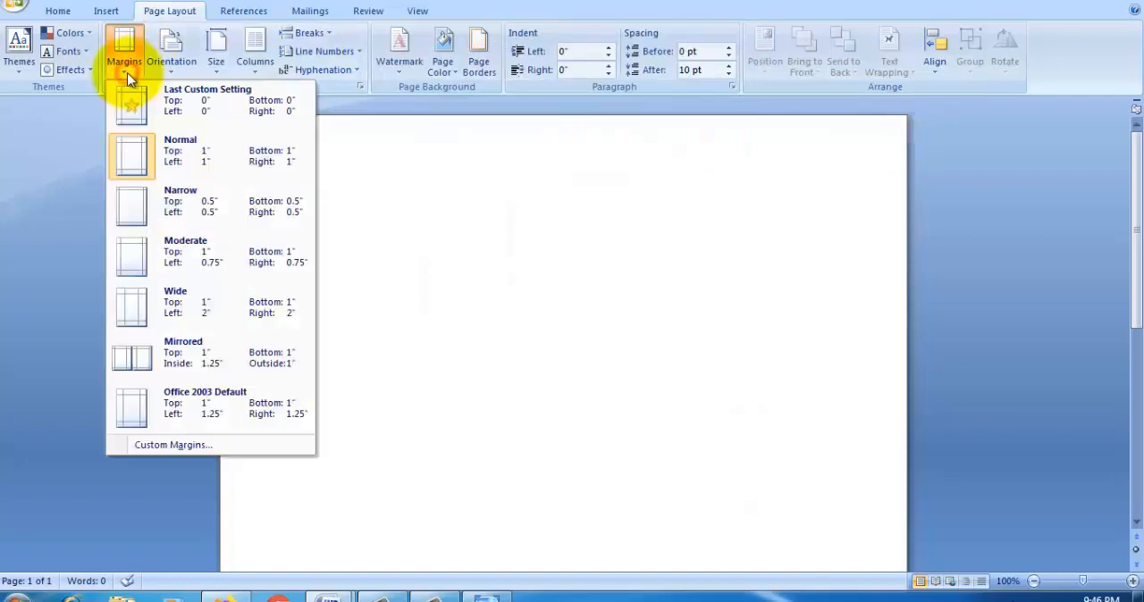
{"action": "left_click", "coordinate": [205, 209]}
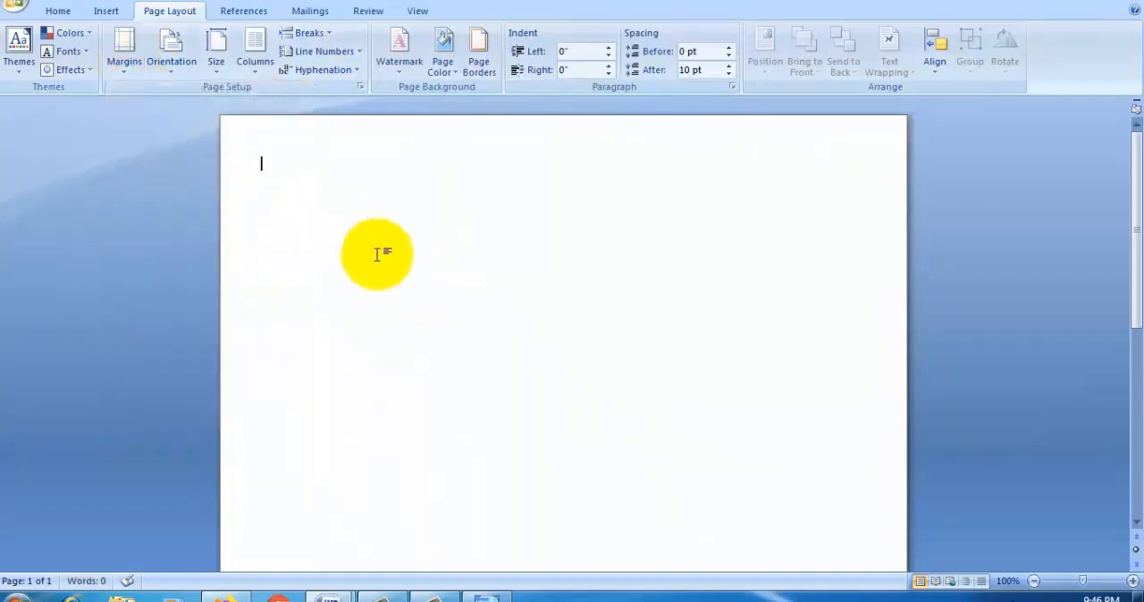
{"action": "left_click", "coordinate": [105, 11]}
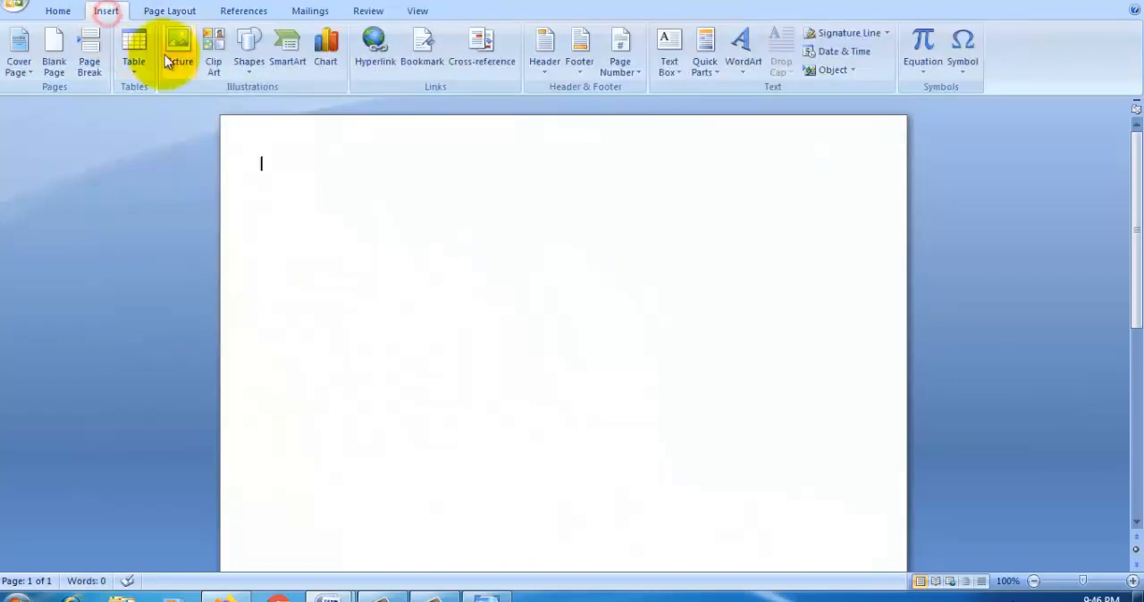
{"action": "left_click", "coordinate": [179, 59]}
{"action": "left_click", "coordinate": [189, 210]}
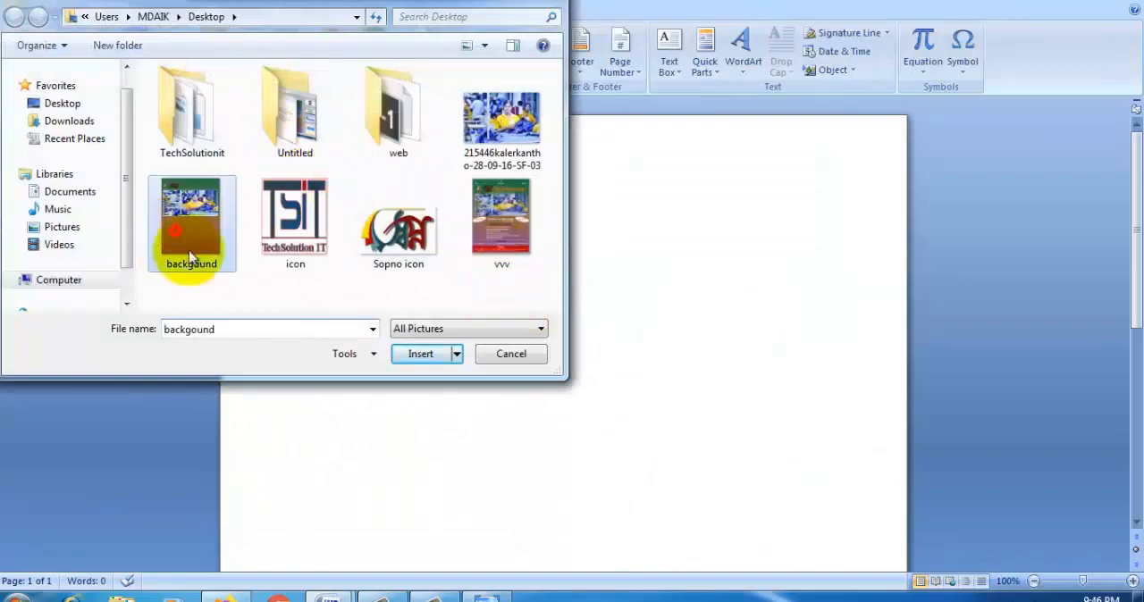
{"action": "left_click", "coordinate": [419, 355]}
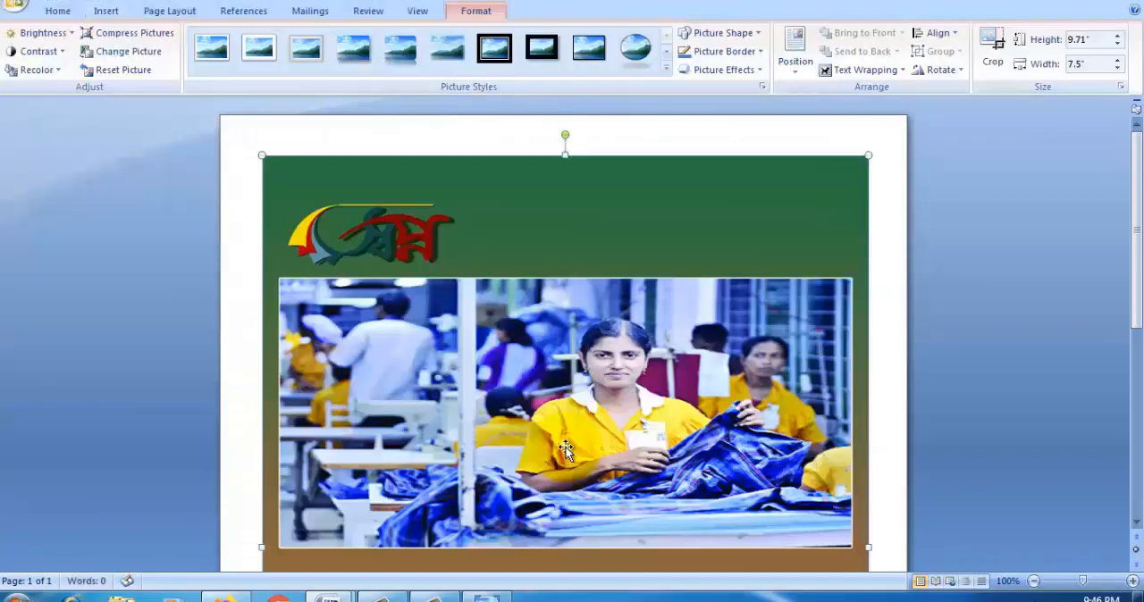
Step: Stretch the inserted background picture downward to a height of about 10.02"
{"action": "scroll", "coordinate": [534, 336], "scroll_direction": "down", "scroll_amount": 10}
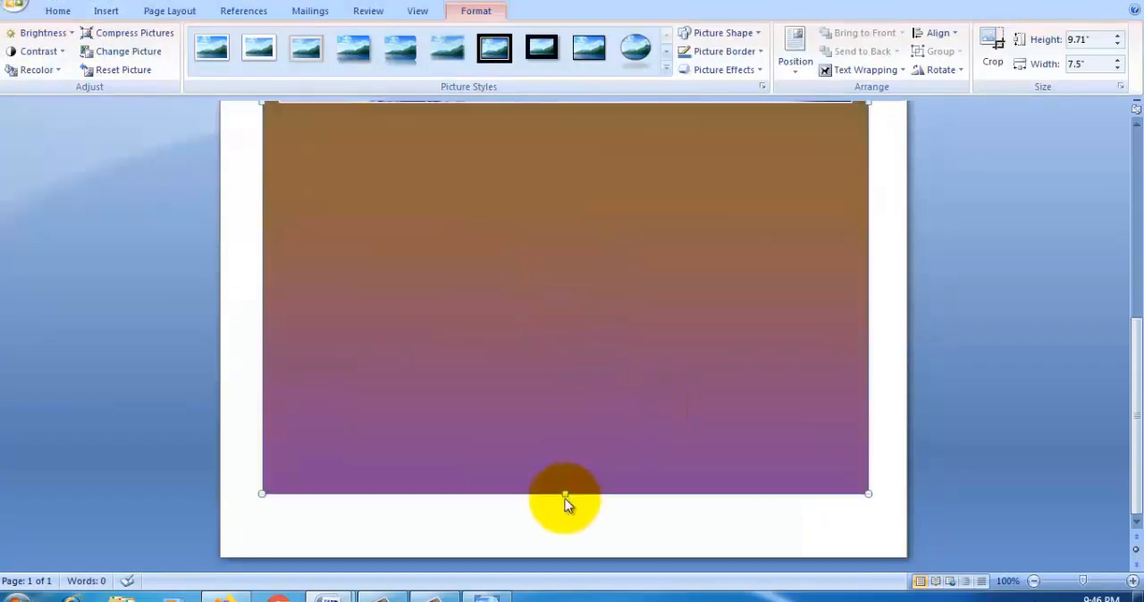
{"action": "left_click_drag", "start_coordinate": [567, 495], "coordinate": [561, 521]}
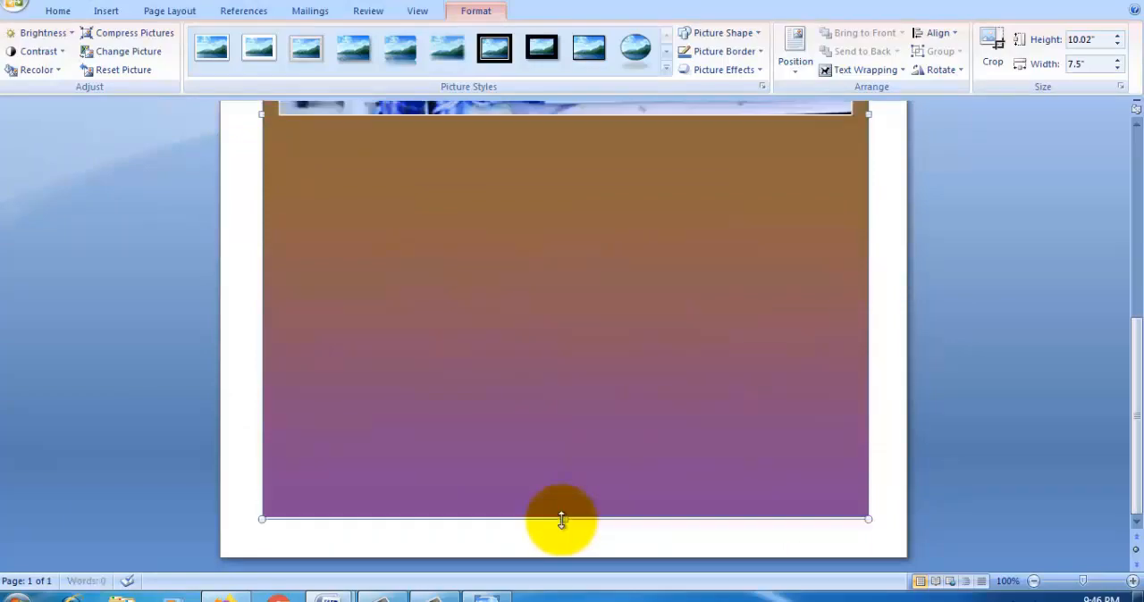
{"action": "scroll", "coordinate": [634, 439], "scroll_direction": "up", "scroll_amount": 10}
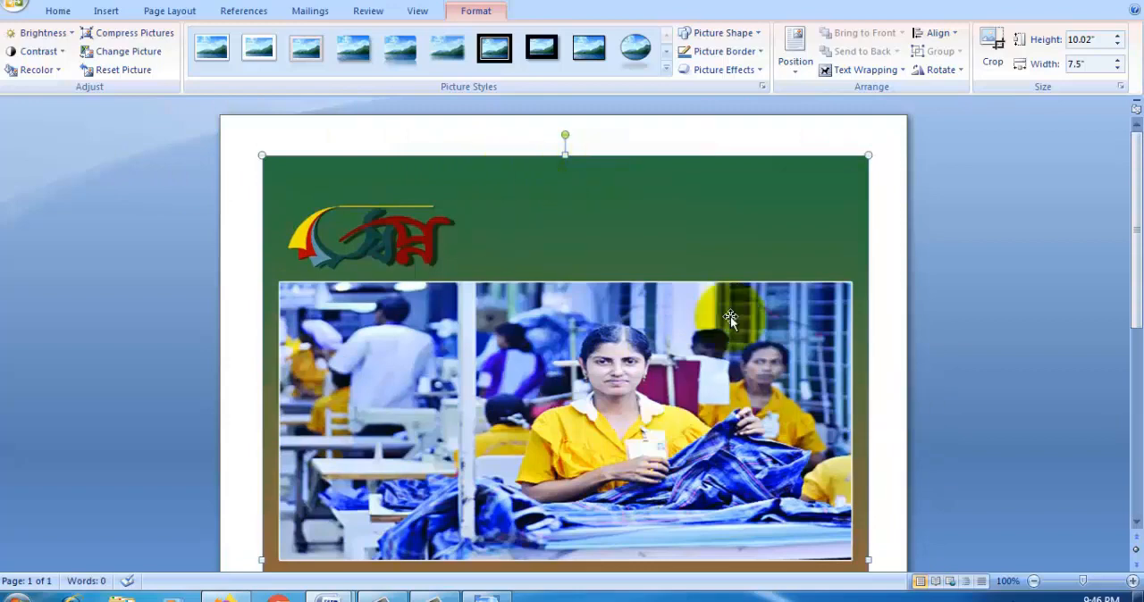
{"action": "scroll", "coordinate": [565, 313], "scroll_direction": "down", "scroll_amount": 2}
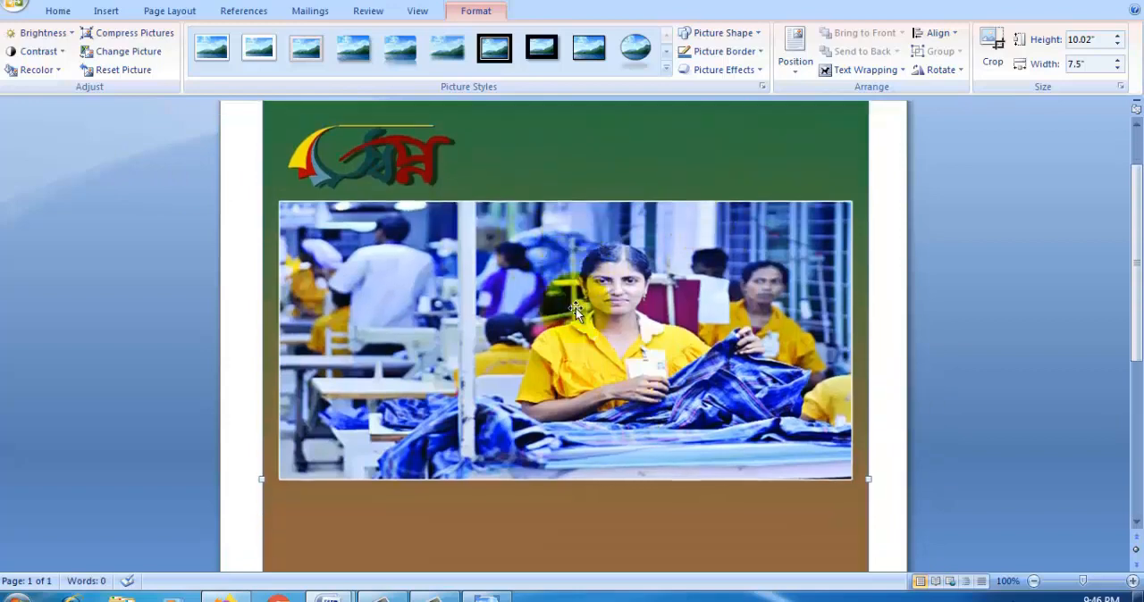
Step: Set the background picture's text wrapping to Behind Text
{"action": "scroll", "coordinate": [599, 302], "scroll_direction": "down", "scroll_amount": 1}
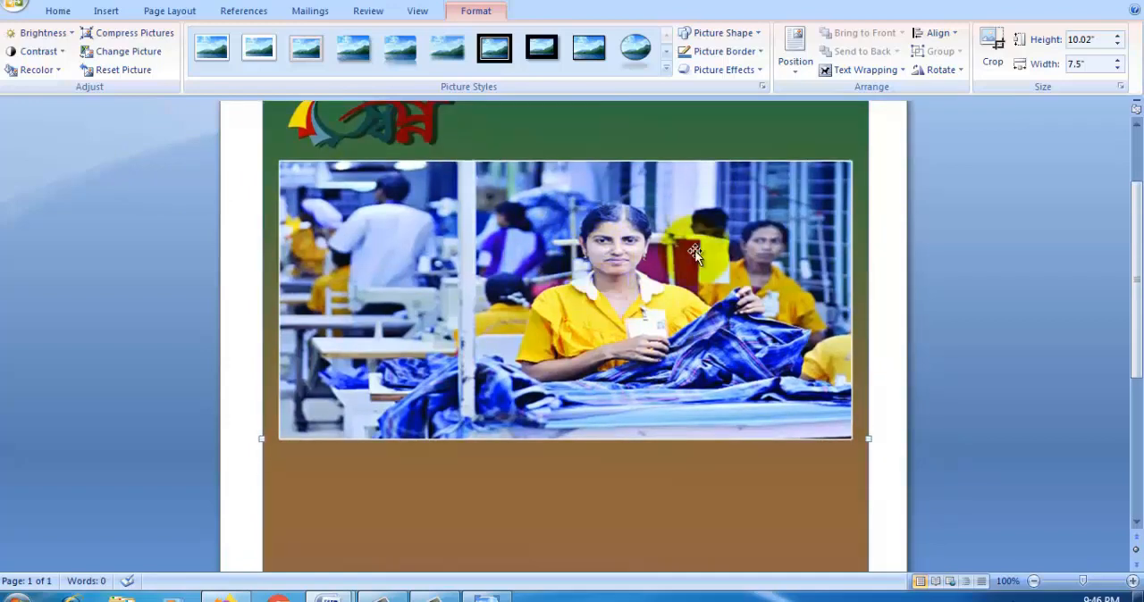
{"action": "left_click", "coordinate": [902, 70]}
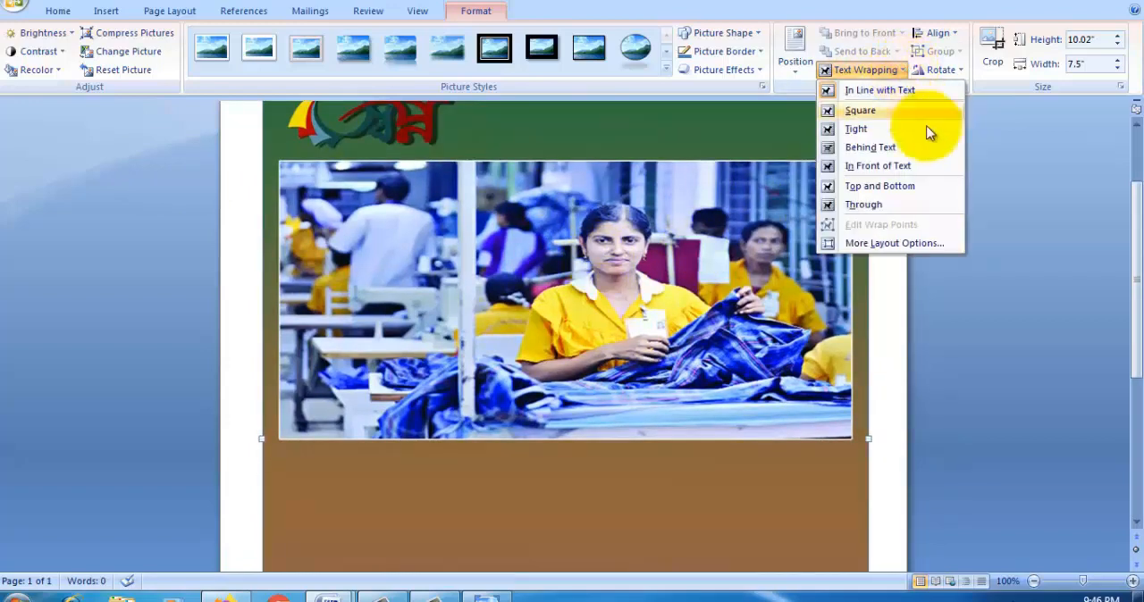
{"action": "left_click", "coordinate": [870, 147]}
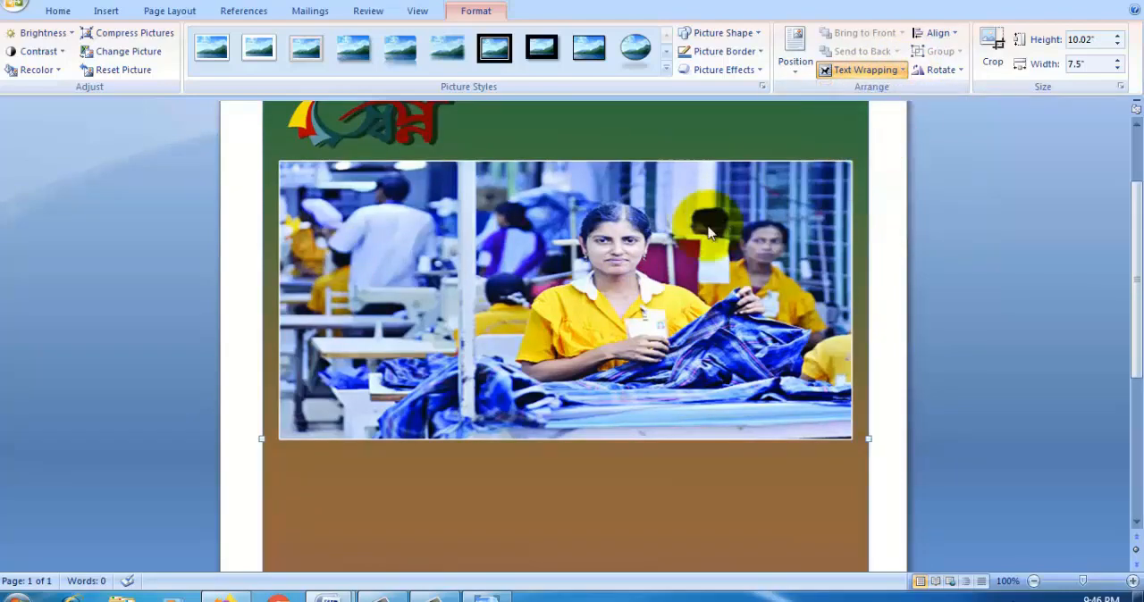
{"action": "scroll", "coordinate": [518, 232], "scroll_direction": "up", "scroll_amount": 3}
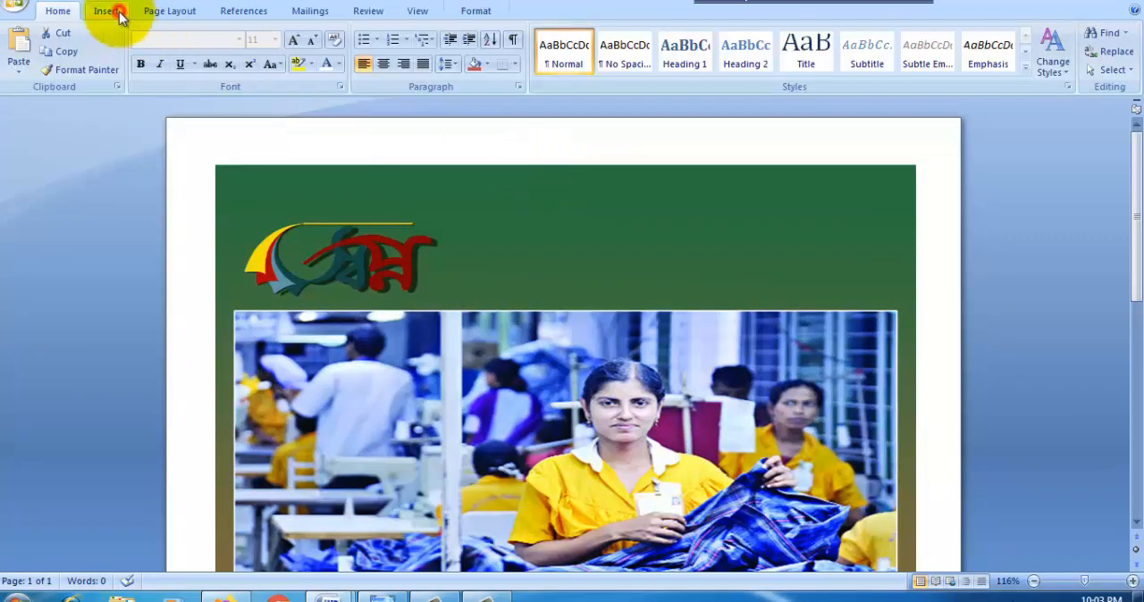
Step: Draw a text box about 7.51" wide and 0.3" high across the picture's upper edge
{"action": "left_click", "coordinate": [116, 15]}
{"action": "left_click", "coordinate": [248, 55]}
{"action": "left_click", "coordinate": [238, 117]}
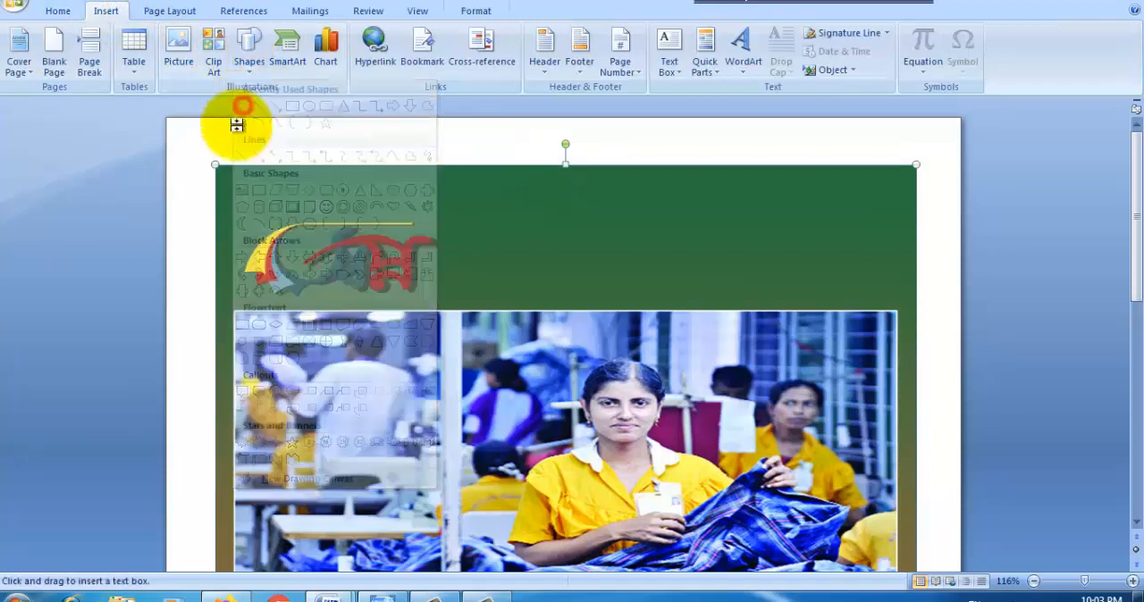
{"action": "mouse_move", "coordinate": [217, 195]}
{"action": "left_mouse_down"}
{"action": "mouse_move", "coordinate": [220, 173]}
{"action": "mouse_move", "coordinate": [664, 182]}
{"action": "mouse_move", "coordinate": [917, 168]}
{"action": "left_mouse_up"}
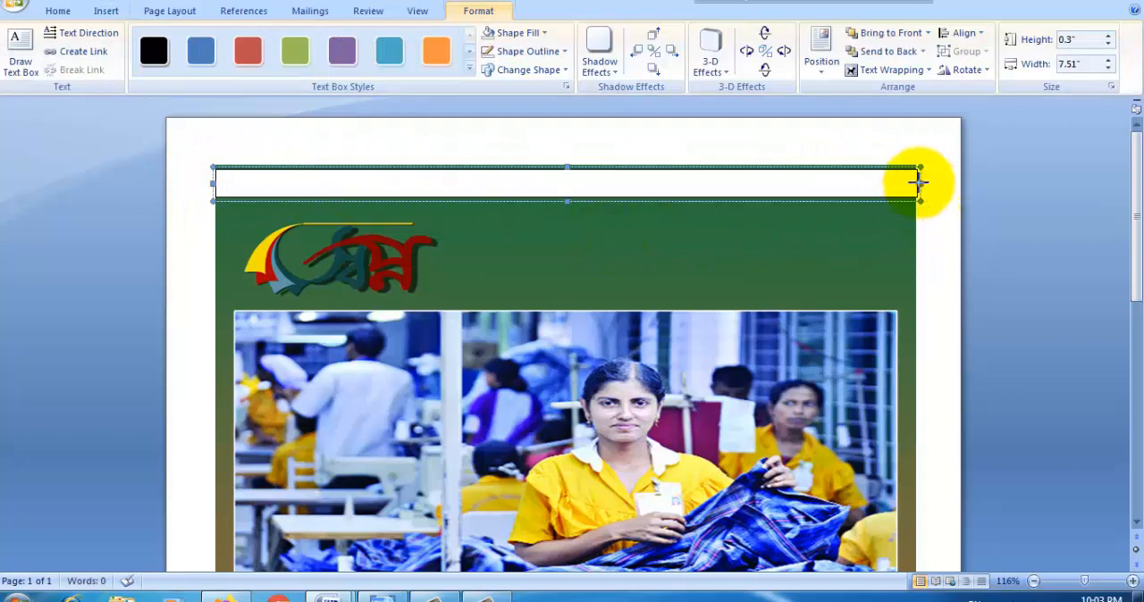
Step: Fit the text box to the picture's width, enlarge its height to about 0.5", and place the text cursor inside
{"action": "left_click", "coordinate": [920, 184]}
{"action": "left_click", "coordinate": [840, 184]}
{"action": "left_click", "coordinate": [567, 199]}
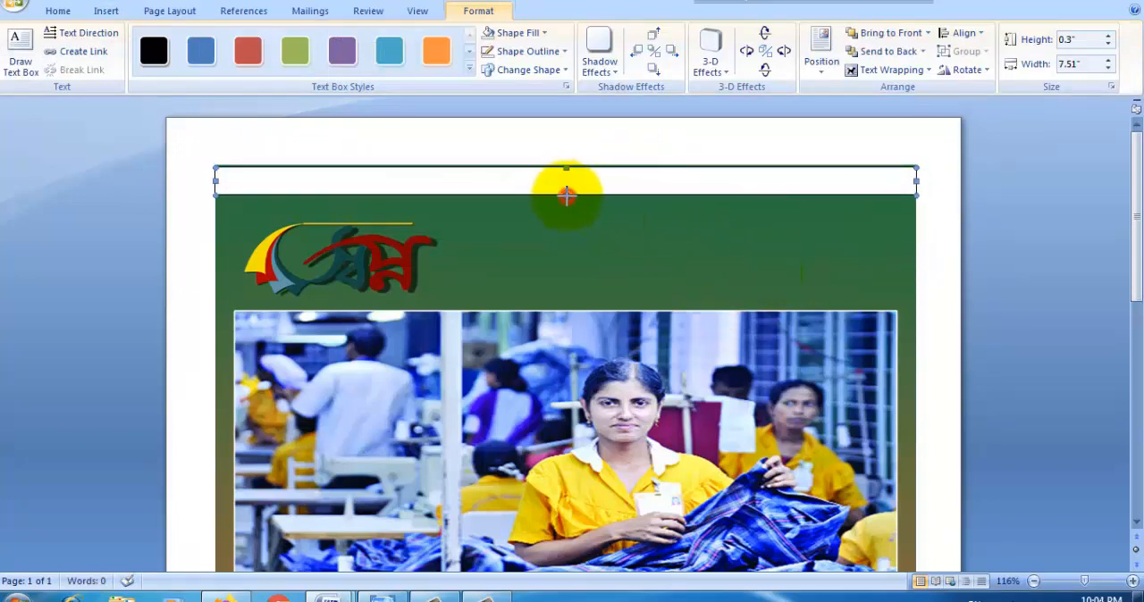
{"action": "left_click_drag", "start_coordinate": [567, 198], "coordinate": [567, 215]}
{"action": "left_click", "coordinate": [312, 187]}
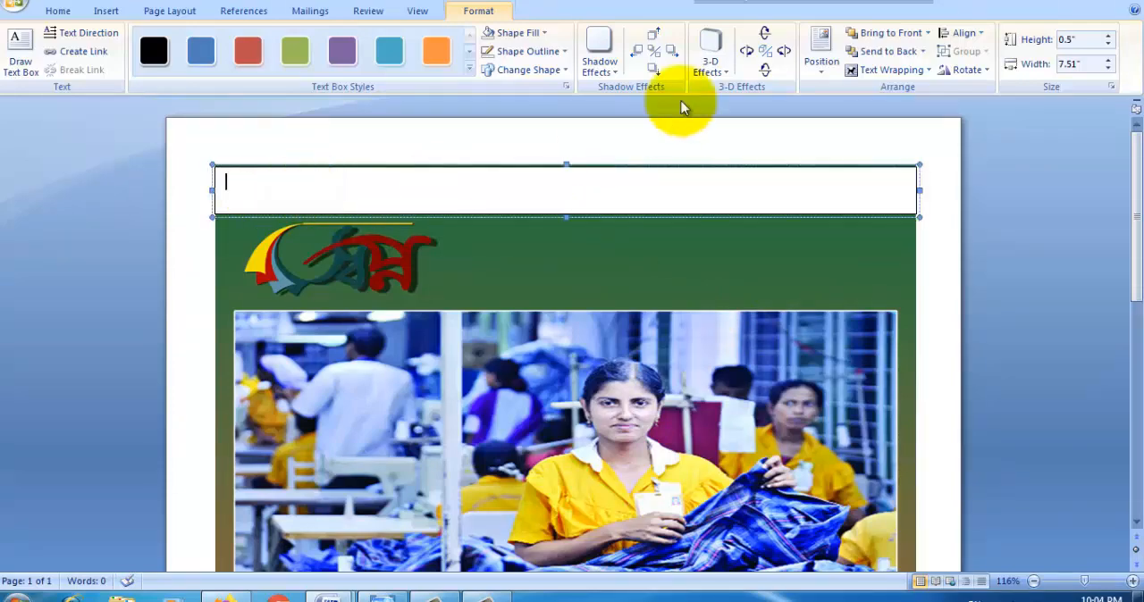
Step: Apply the Heading 2 style in the empty text box and set its font size to 14
{"action": "left_click", "coordinate": [58, 13]}
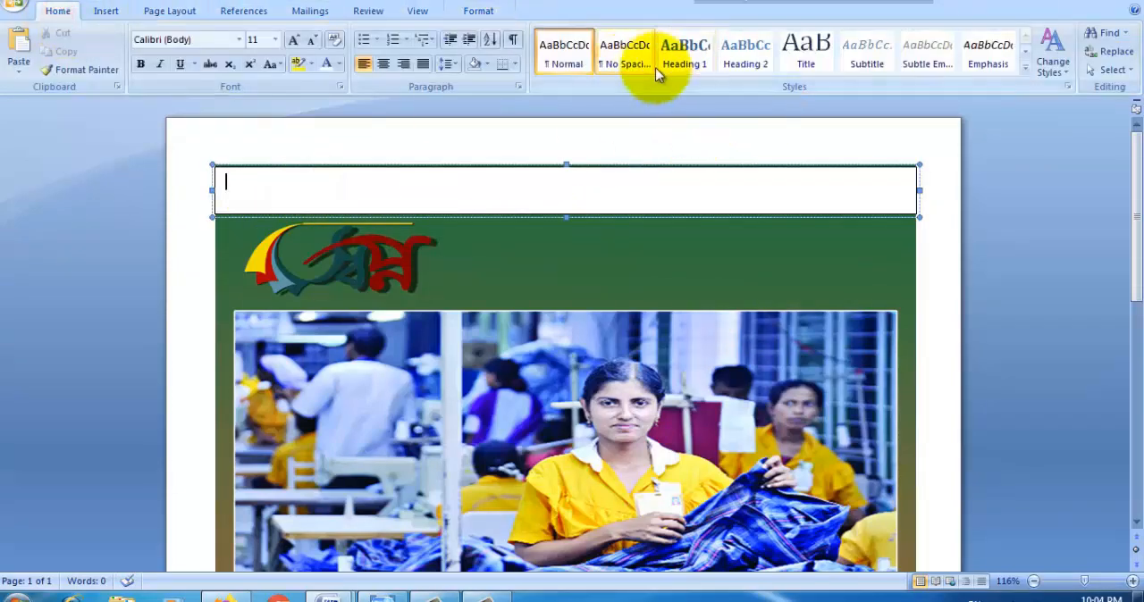
{"action": "left_click", "coordinate": [749, 65]}
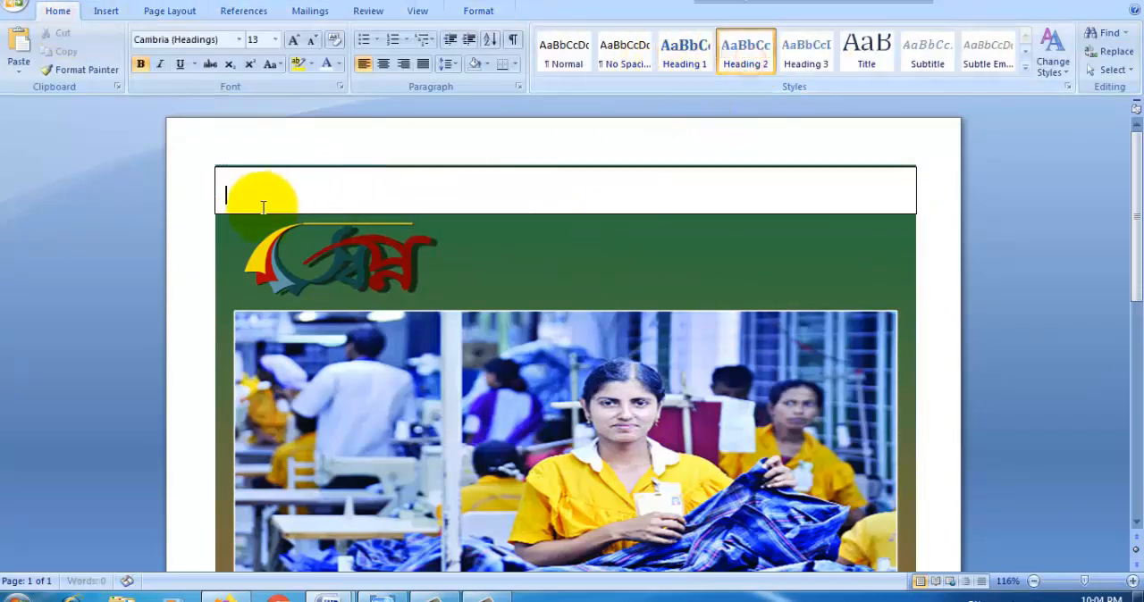
{"action": "left_click", "coordinate": [274, 40]}
{"action": "left_click", "coordinate": [257, 130]}
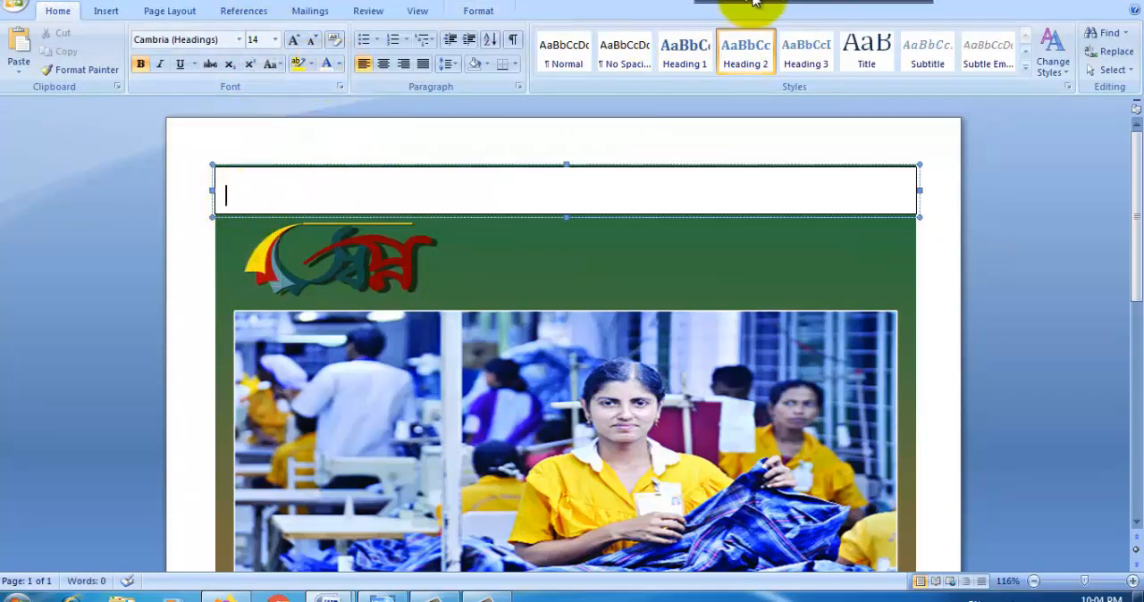
Step: Enter ৭৮৬ in the text box and centre it
{"action": "type", "text": "786"}
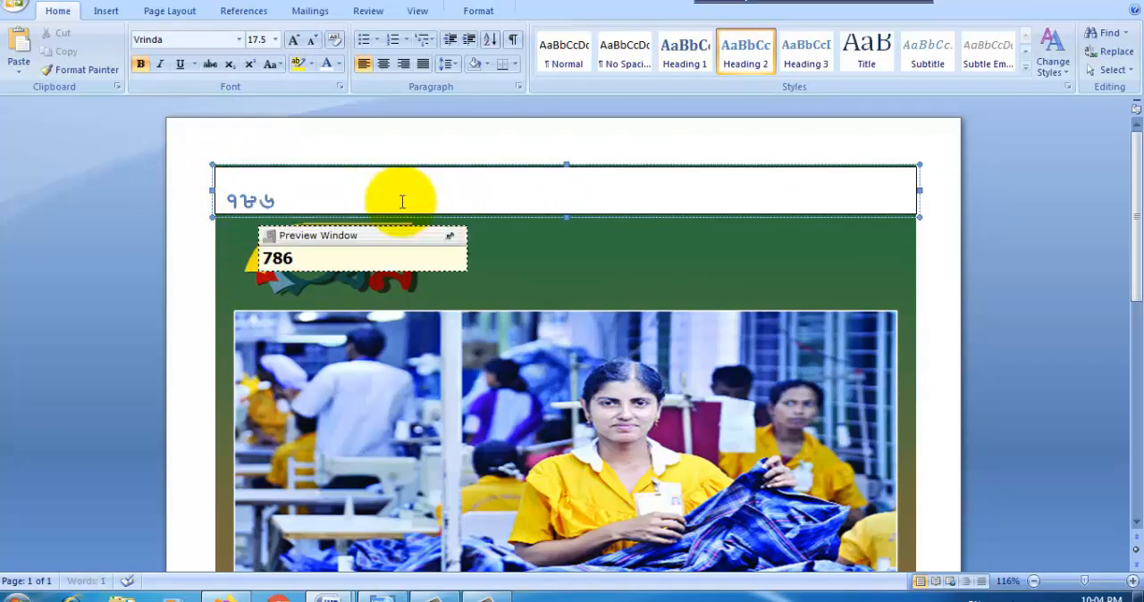
{"action": "double_click", "coordinate": [266, 198]}
{"action": "left_click", "coordinate": [382, 63]}
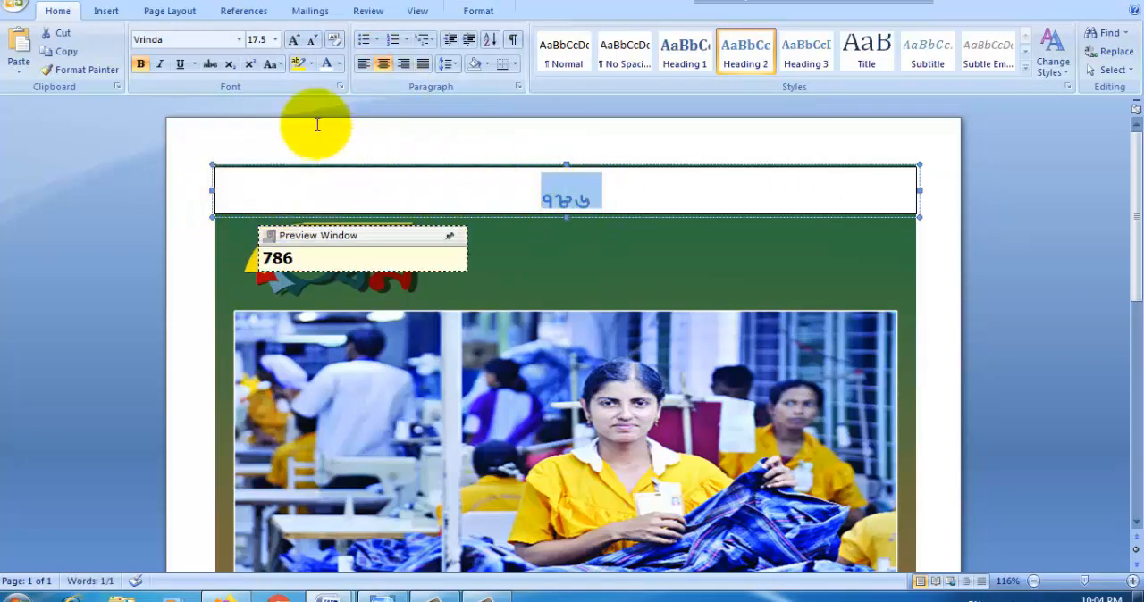
Step: Remove the fill and outline of the ৭৮৬ text box
{"action": "left_click", "coordinate": [655, 200]}
{"action": "left_click", "coordinate": [478, 10]}
{"action": "left_click", "coordinate": [517, 32]}
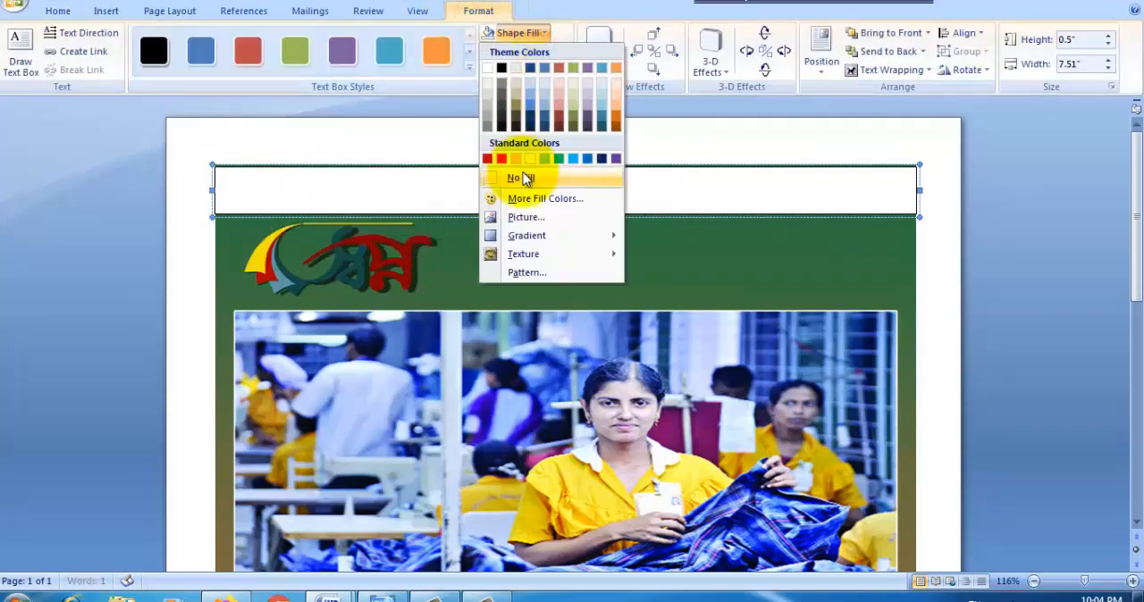
{"action": "left_click", "coordinate": [523, 179]}
{"action": "left_click", "coordinate": [527, 51]}
{"action": "left_click", "coordinate": [528, 195]}
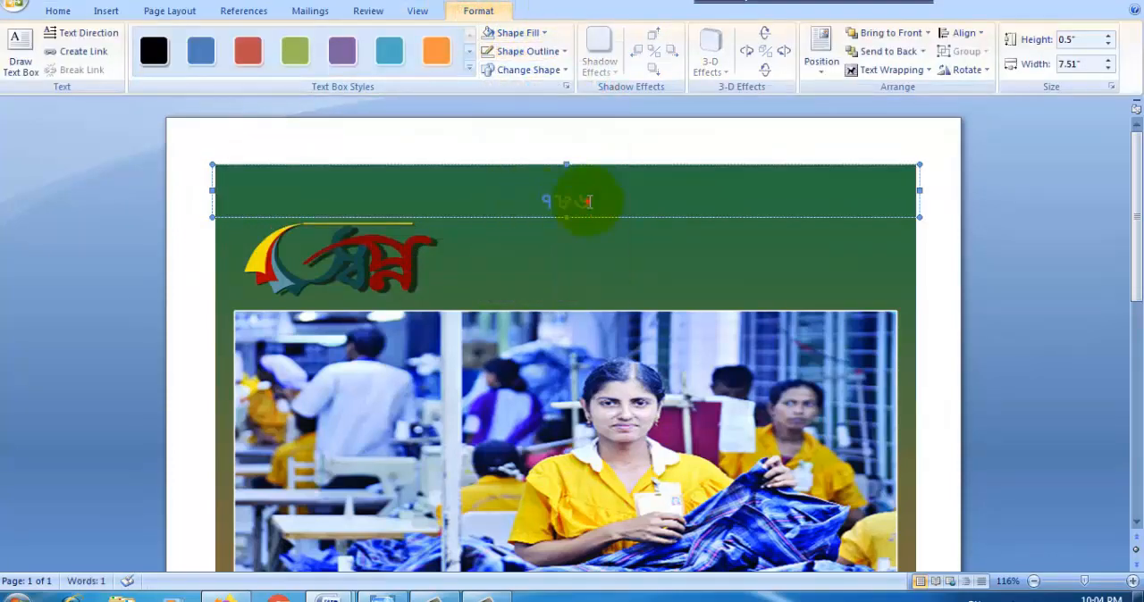
Step: Colour the ৭৮৬ text white and shift its text box up so the number sits at the picture's upper edge
{"action": "double_click", "coordinate": [582, 199]}
{"action": "left_click", "coordinate": [58, 10]}
{"action": "left_click", "coordinate": [324, 67]}
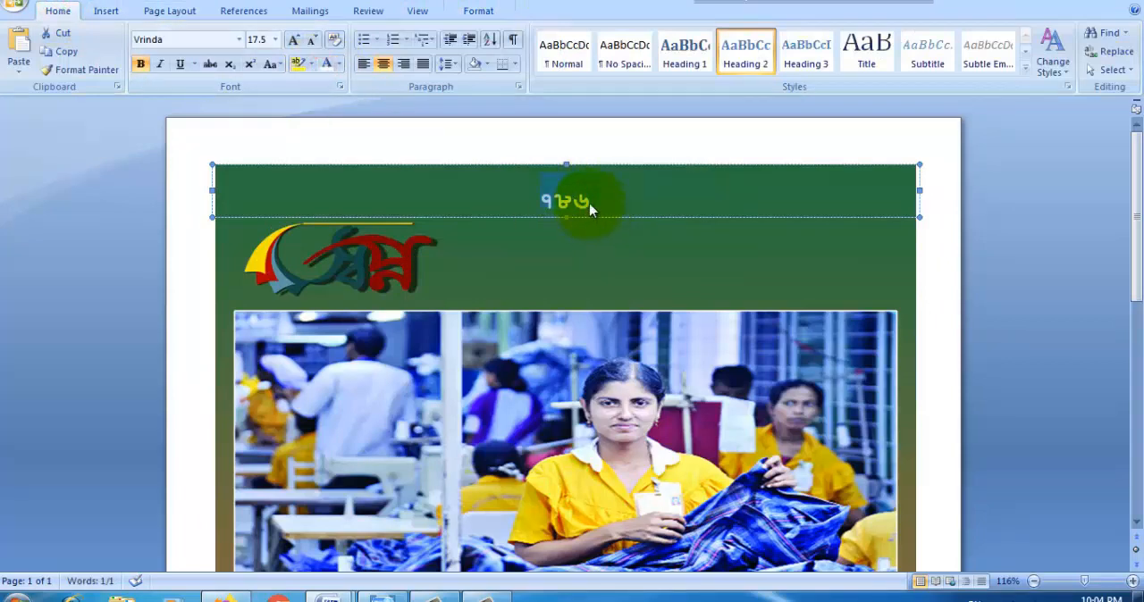
{"action": "left_click", "coordinate": [639, 207]}
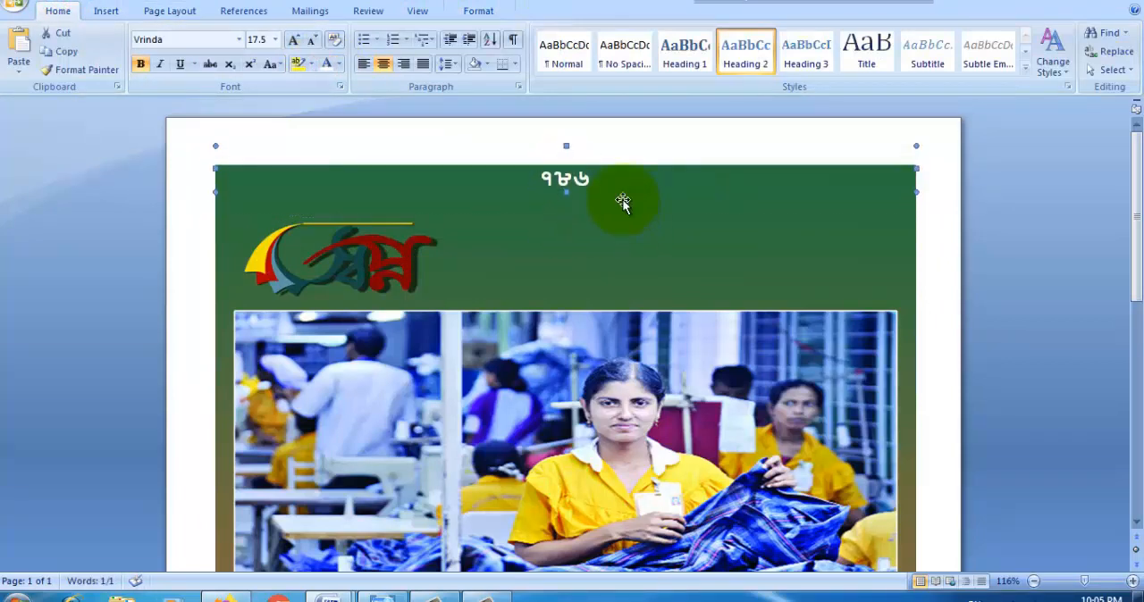
Step: Draw a five-point star about 0.21" high and 0.18" wide just before the number ৭৮৬
{"action": "left_click", "coordinate": [103, 10]}
{"action": "left_click", "coordinate": [248, 54]}
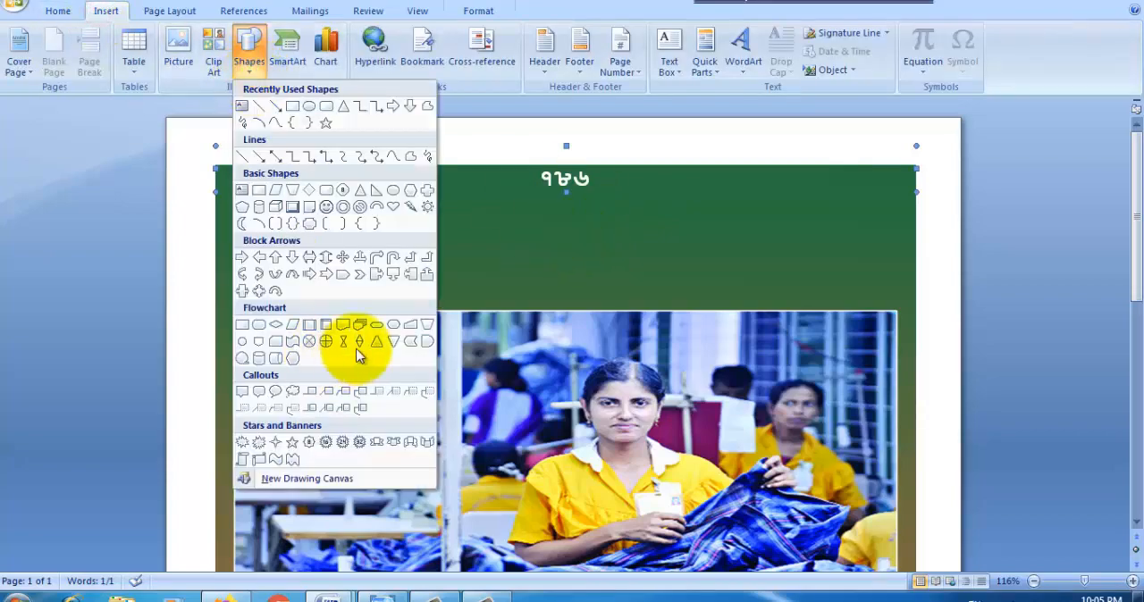
{"action": "left_click", "coordinate": [294, 457]}
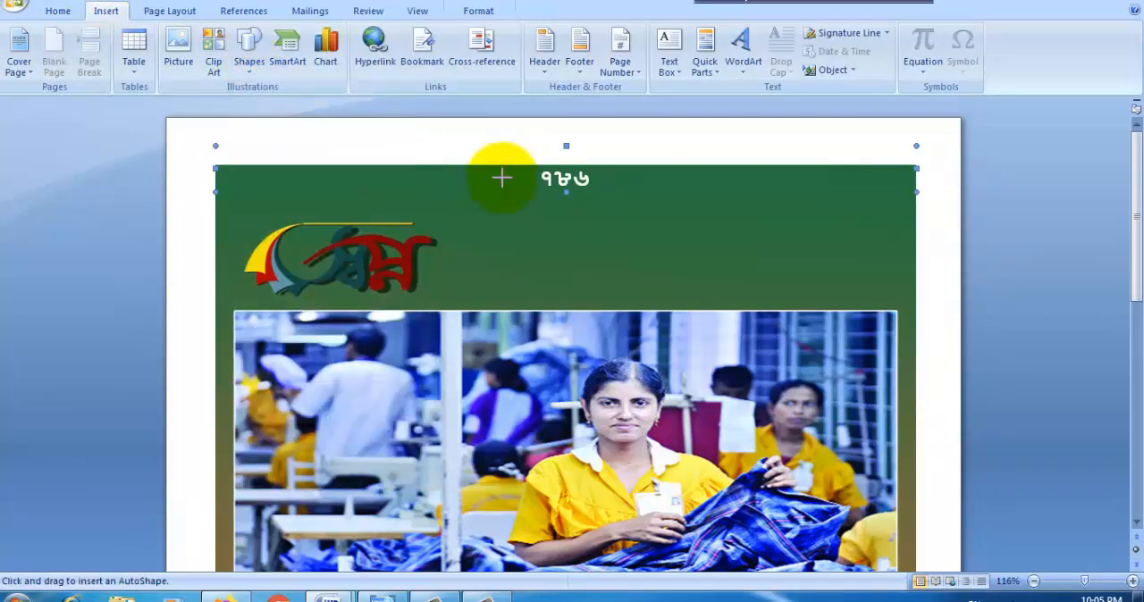
{"action": "left_click_drag", "start_coordinate": [511, 187], "coordinate": [515, 193]}
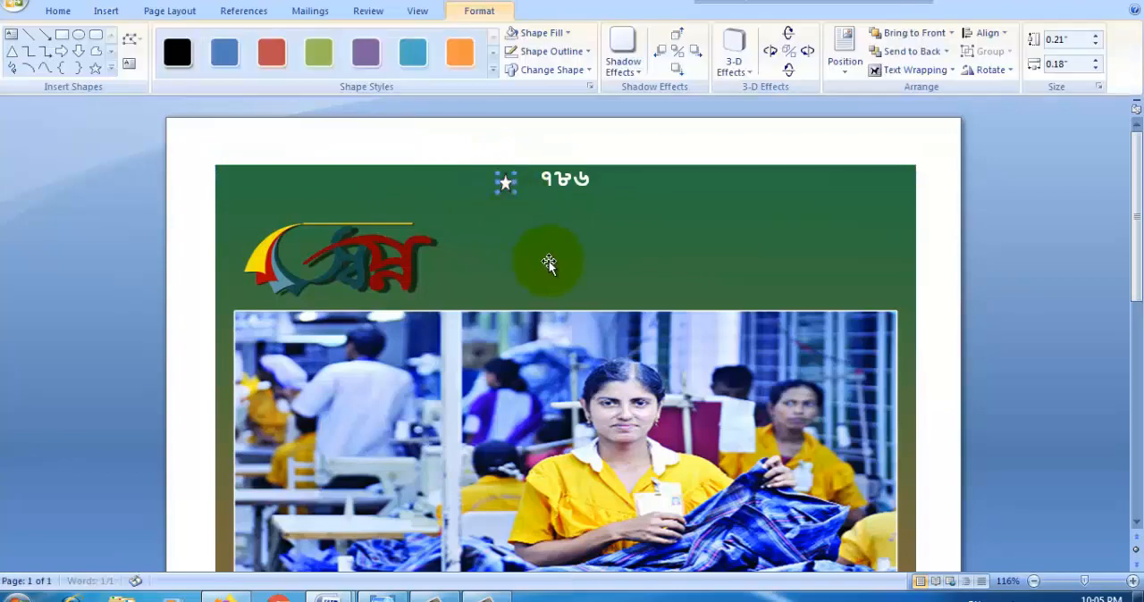
{"action": "left_click", "coordinate": [506, 185]}
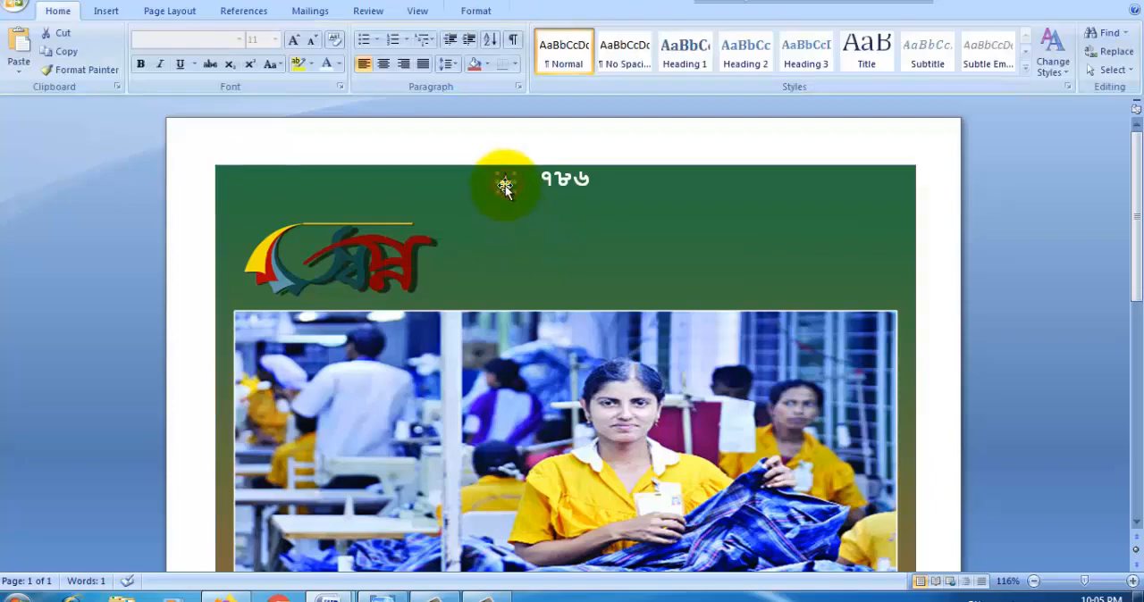
Step: Move the star close against the start of ৭৮৬, level with the number
{"action": "key", "text": "Right"}
{"action": "key", "text": "Right"}
{"action": "key", "text": "Right"}
{"action": "key", "text": "ctrl+Up"}
{"action": "key", "text": "ctrl+Up"}
{"action": "key", "text": "ctrl+Up"}
Step: Duplicate the star and align the copy in front of the first star
{"action": "left_click", "coordinate": [58, 11]}
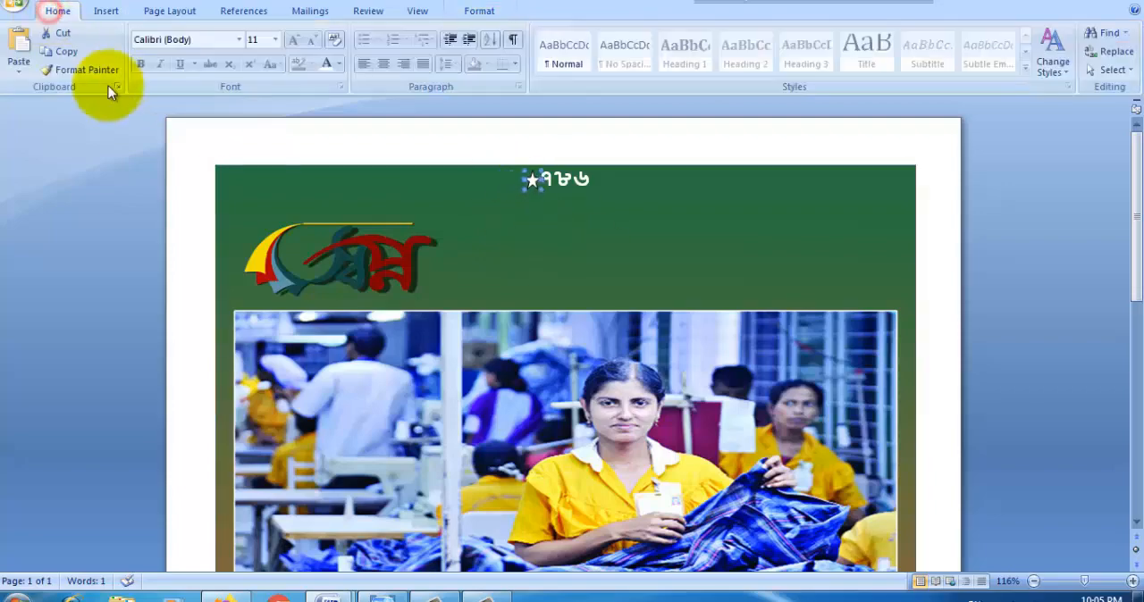
{"action": "left_click", "coordinate": [66, 52]}
{"action": "left_click", "coordinate": [546, 234]}
{"action": "key", "text": "ctrl+v"}
{"action": "key", "text": "Up"}
{"action": "key", "text": "Up"}
{"action": "key", "text": "Left"}
{"action": "key", "text": "Left"}
{"action": "key", "text": "Left"}
{"action": "key", "text": "Left"}
{"action": "key", "text": "Left"}
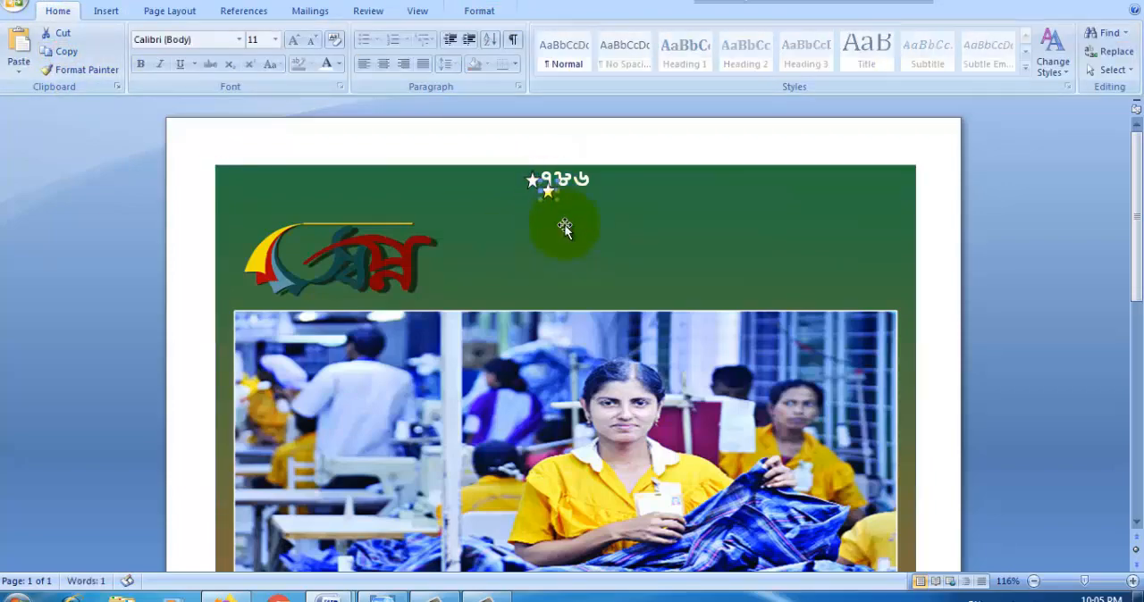
{"action": "key", "text": "ctrl+Right"}
{"action": "key", "text": "ctrl+Right"}
{"action": "key", "text": "ctrl+Right"}
{"action": "key", "text": "ctrl+Right"}
{"action": "key", "text": "ctrl+Right"}
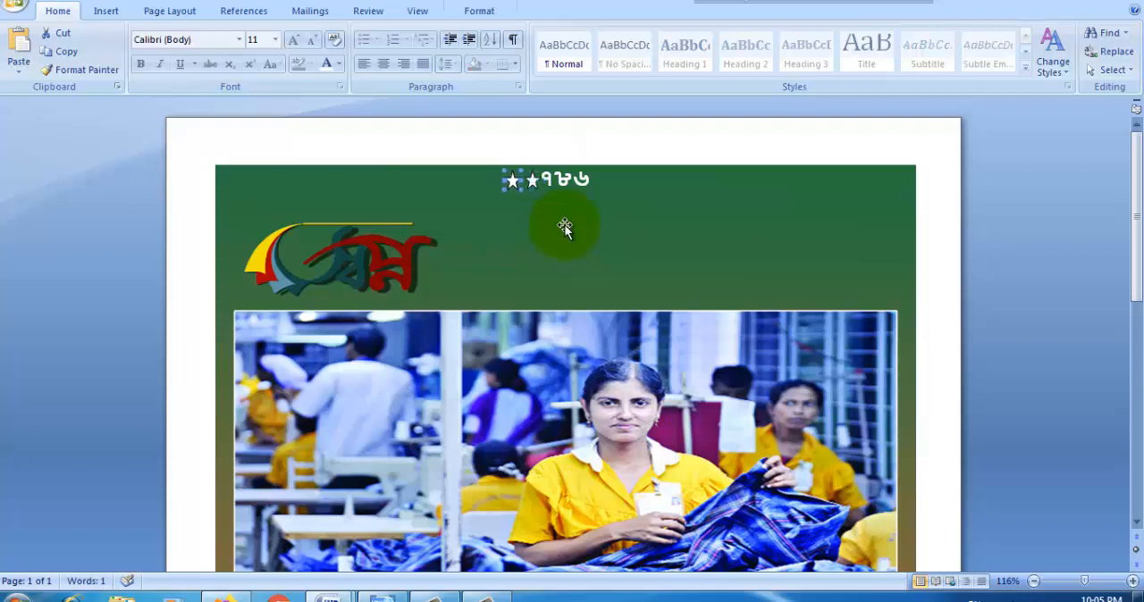
Step: Copy the outer star, paste a third star and place it directly after ৭৮৬
{"action": "left_click", "coordinate": [495, 251]}
{"action": "left_click", "coordinate": [514, 184]}
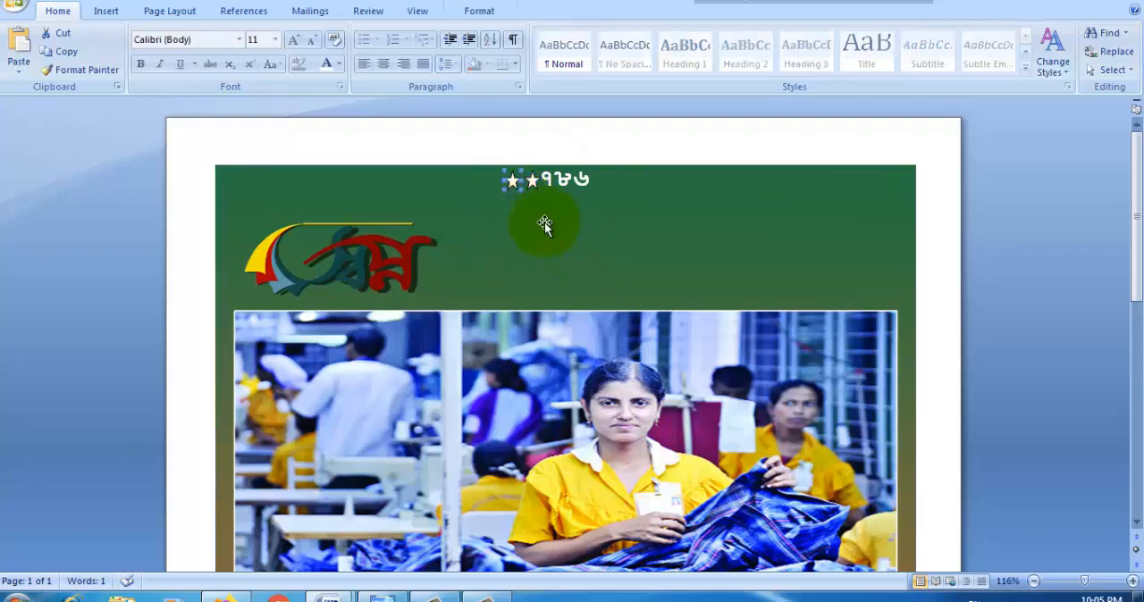
{"action": "left_click", "coordinate": [62, 51]}
{"action": "left_click", "coordinate": [524, 258]}
{"action": "left_click", "coordinate": [18, 68]}
{"action": "left_click", "coordinate": [43, 92]}
{"action": "key", "text": "Up"}
{"action": "key", "text": "Up"}
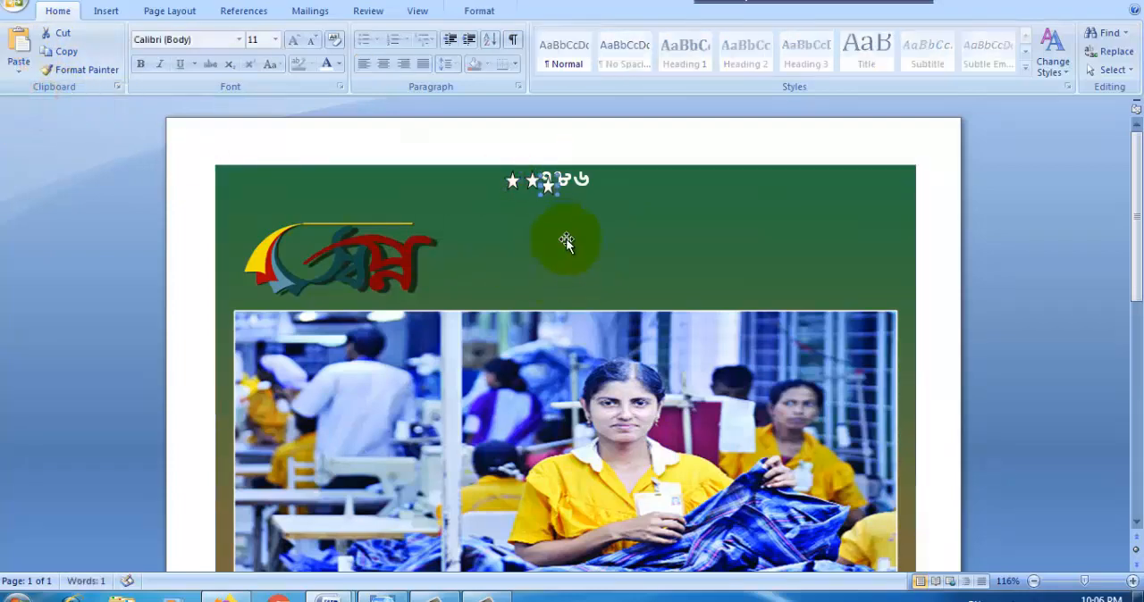
{"action": "key", "text": "Left"}
{"action": "key", "text": "Left"}
{"action": "key", "text": "Left"}
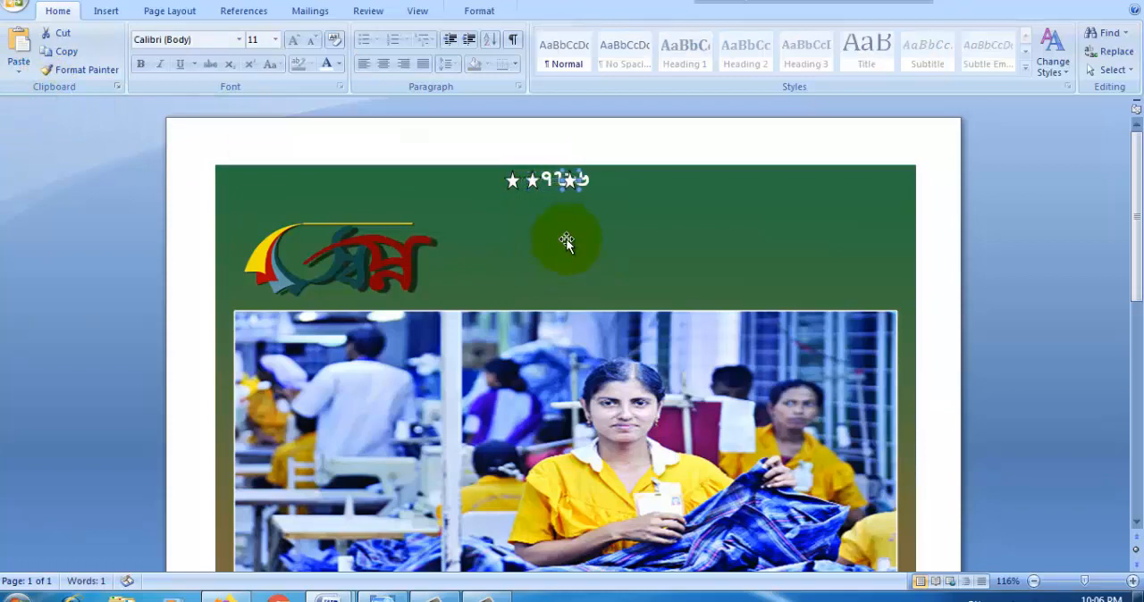
Step: Paste a fourth star and align it beyond the star that follows ৭৮৬
{"action": "left_click", "coordinate": [581, 228]}
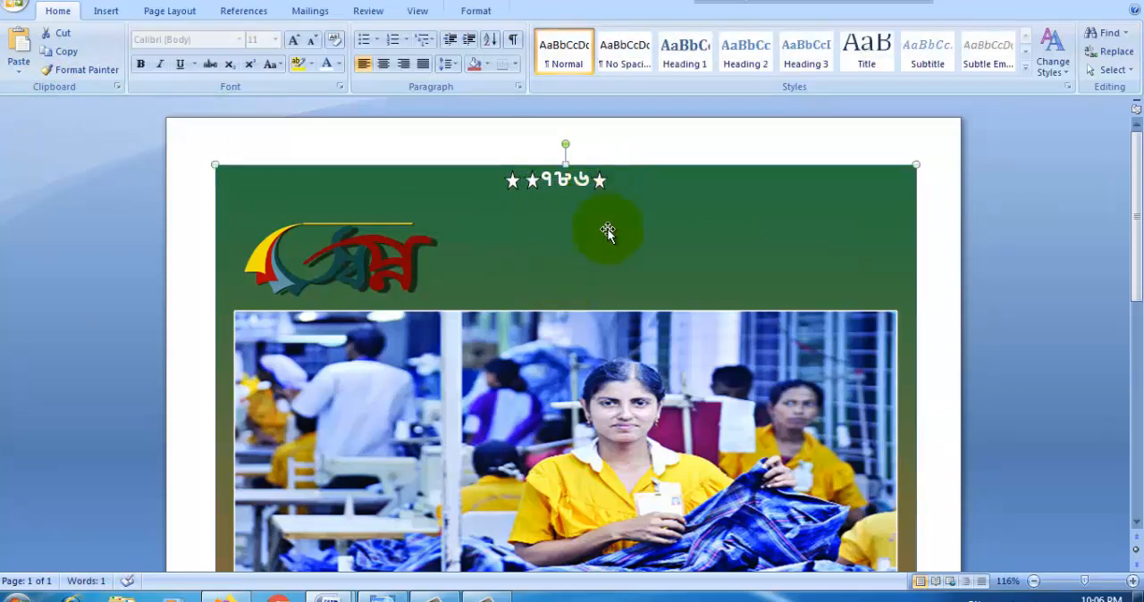
{"action": "key", "text": "ctrl+v"}
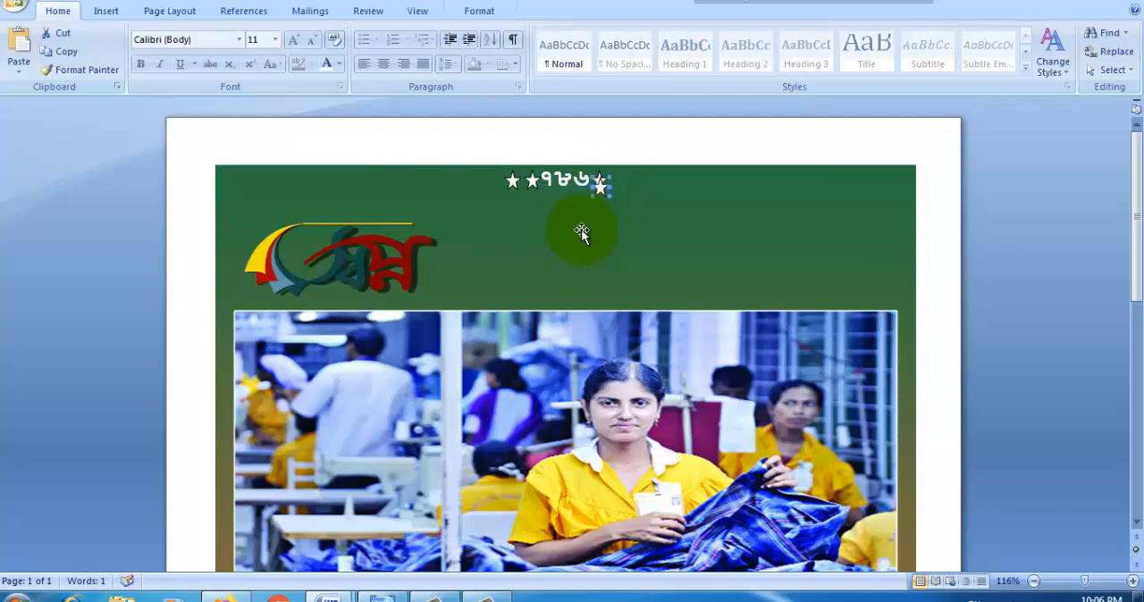
{"action": "left_click", "coordinate": [581, 229]}
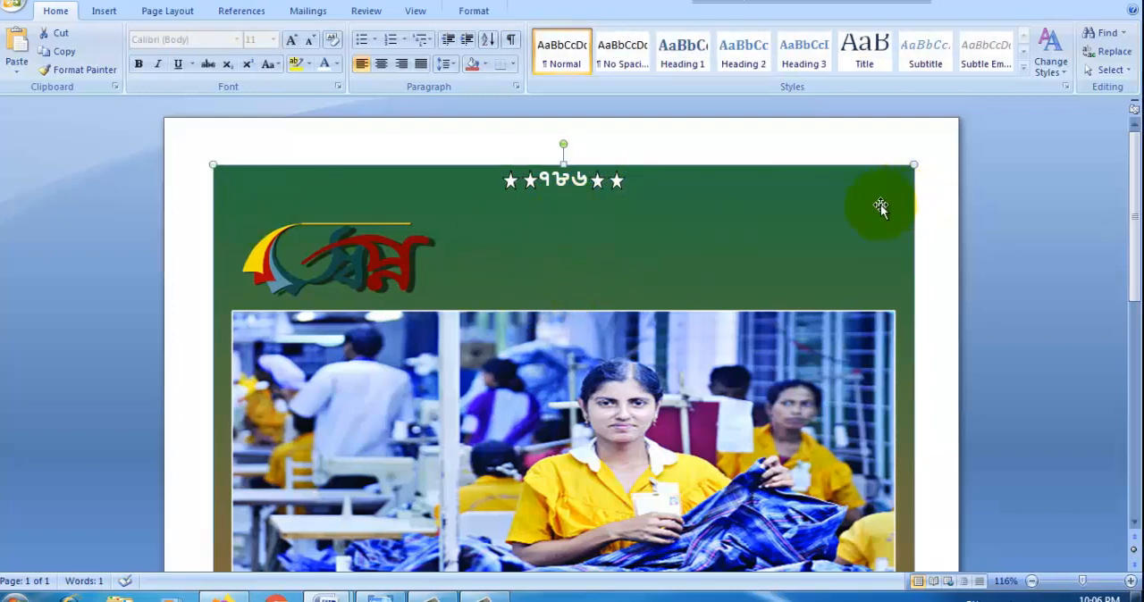
Step: Copy the line "শিক্ষা অভিজ্ঞতা প্রশিক্ষণ" from Doc2 and return to the flyer document
{"action": "mouse_move", "coordinate": [326, 595]}
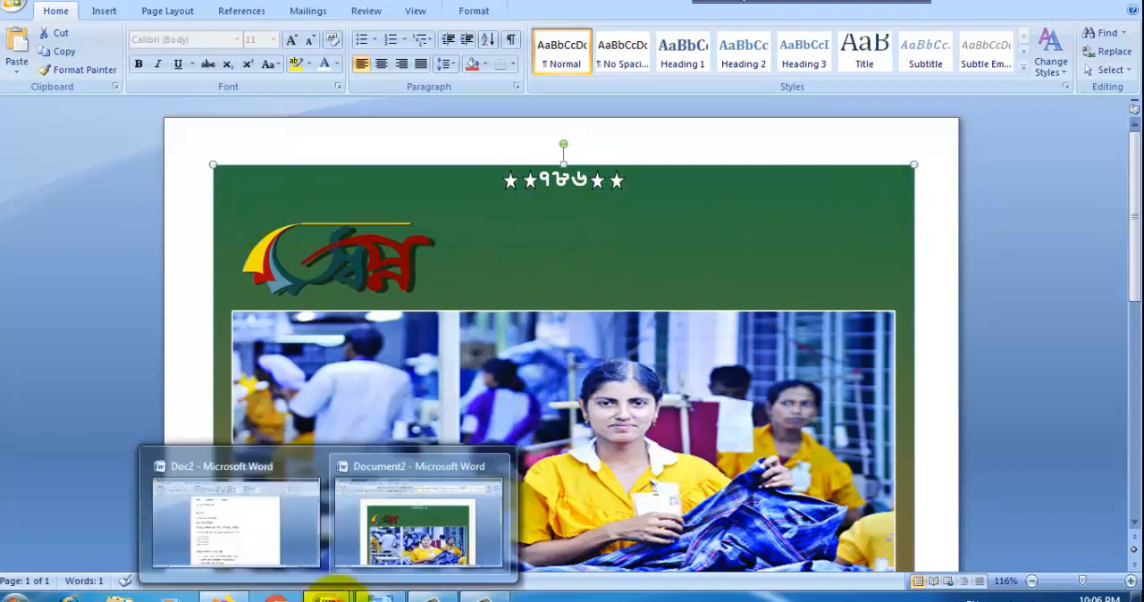
{"action": "left_click", "coordinate": [234, 514]}
{"action": "left_click", "coordinate": [516, 126]}
{"action": "triple_click", "coordinate": [517, 126]}
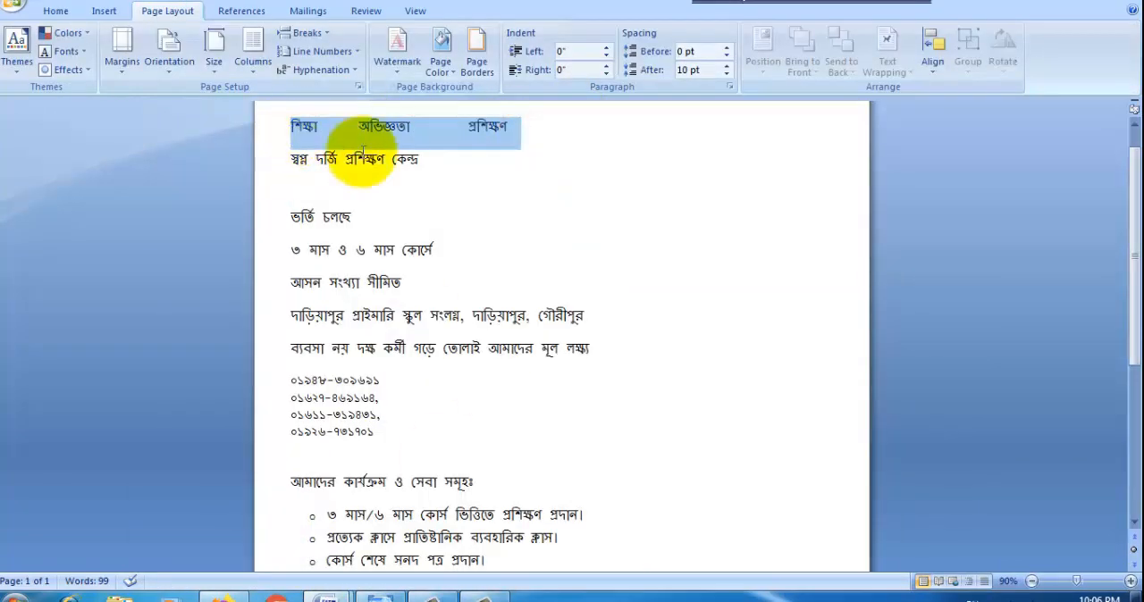
{"action": "mouse_move", "coordinate": [326, 594]}
{"action": "left_click", "coordinate": [436, 541]}
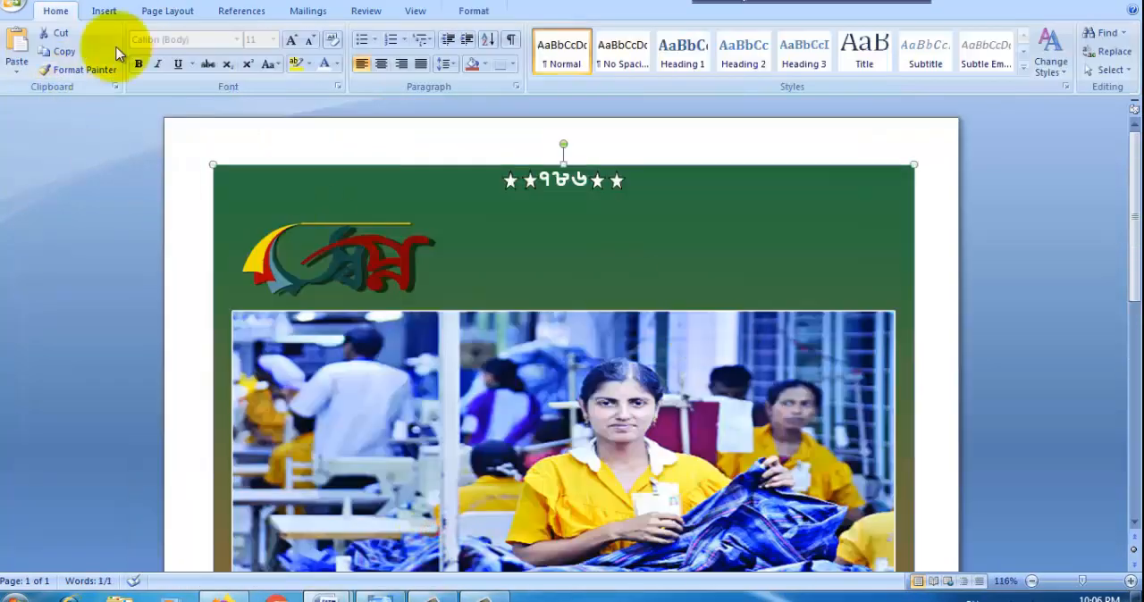
Step: Draw a text box across the picture's width below ৭৮৬, without fill or outline, and paste the copied line into it
{"action": "left_click", "coordinate": [104, 11]}
{"action": "left_click", "coordinate": [247, 54]}
{"action": "left_click", "coordinate": [234, 108]}
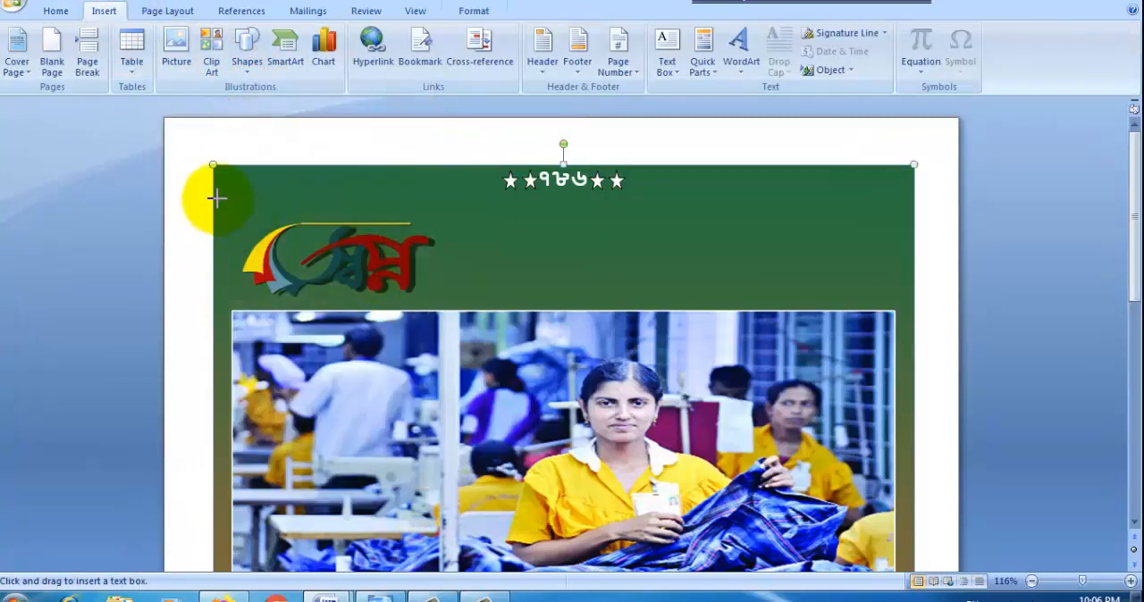
{"action": "left_click_drag", "start_coordinate": [211, 189], "coordinate": [922, 232]}
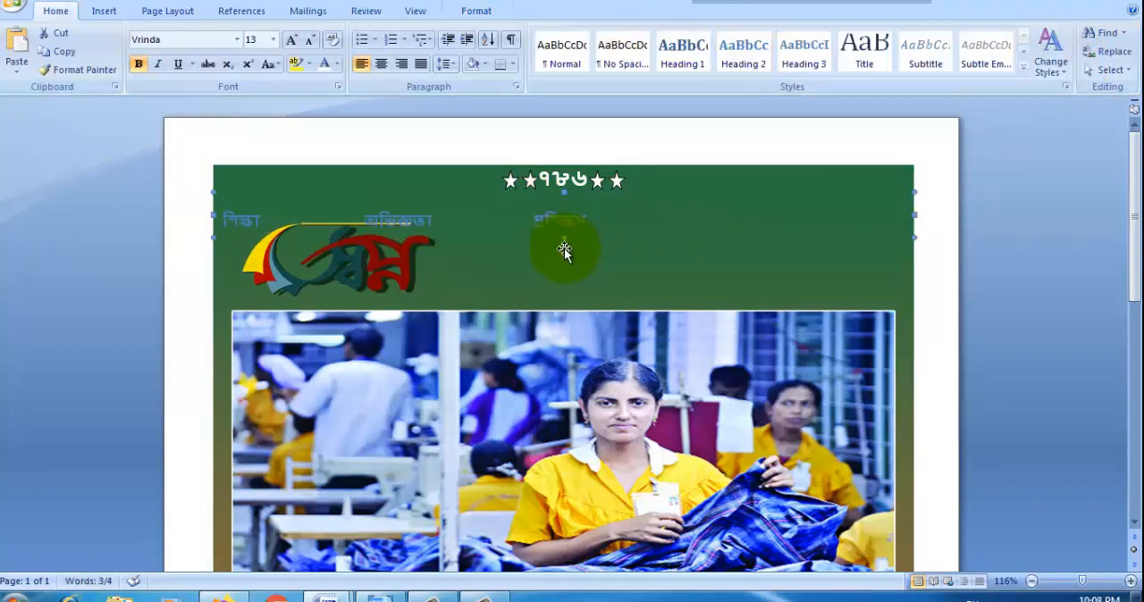
Step: Colour the line "শিক্ষা অভিজ্ঞতা প্রশিক্ষণ" white
{"action": "left_click", "coordinate": [515, 222]}
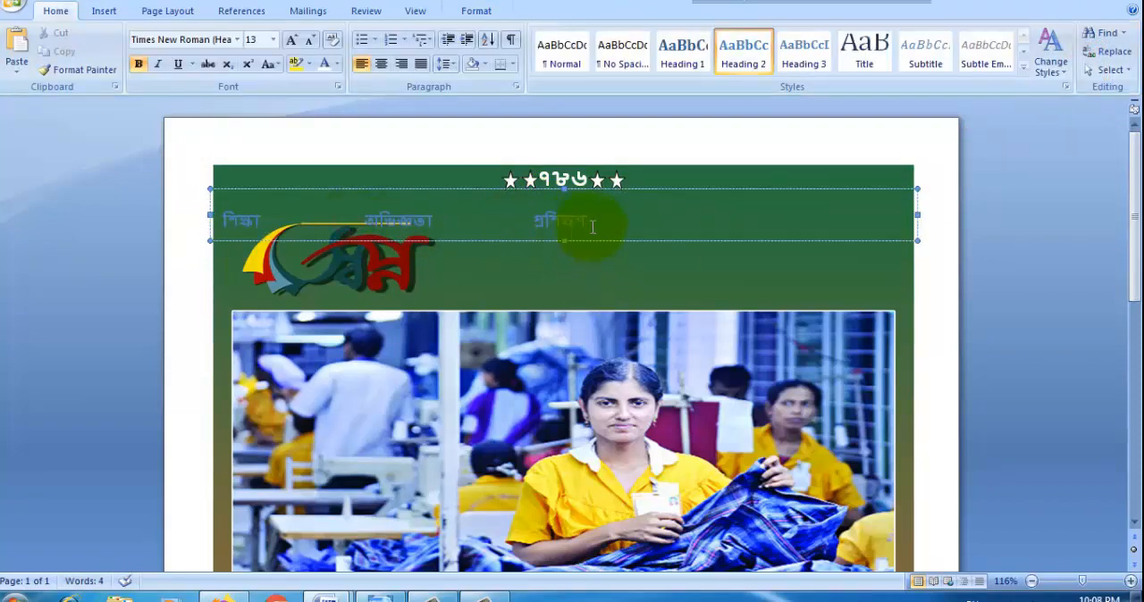
{"action": "left_click_drag", "start_coordinate": [592, 227], "coordinate": [209, 235]}
{"action": "left_click", "coordinate": [324, 64]}
Step: Spread শিক্ষা, অভিজ্ঞতা and প্রশিক্ষণ across the text box with tabs, and move the box up to just under ৭৮৬
{"action": "left_click", "coordinate": [527, 219]}
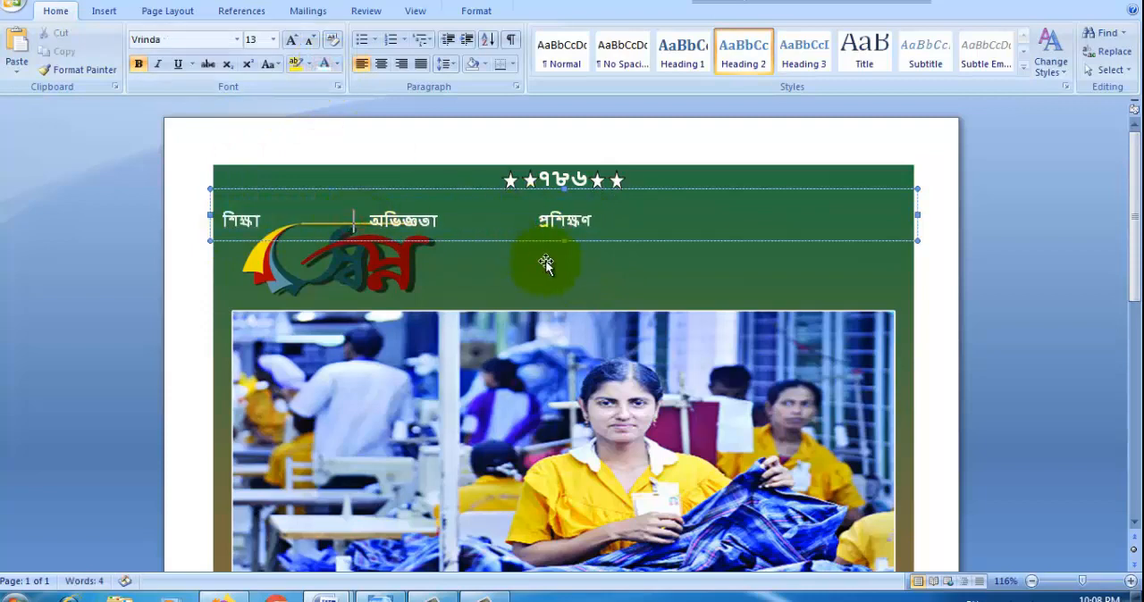
{"action": "key", "text": "Tab"}
{"action": "key", "text": "Tab"}
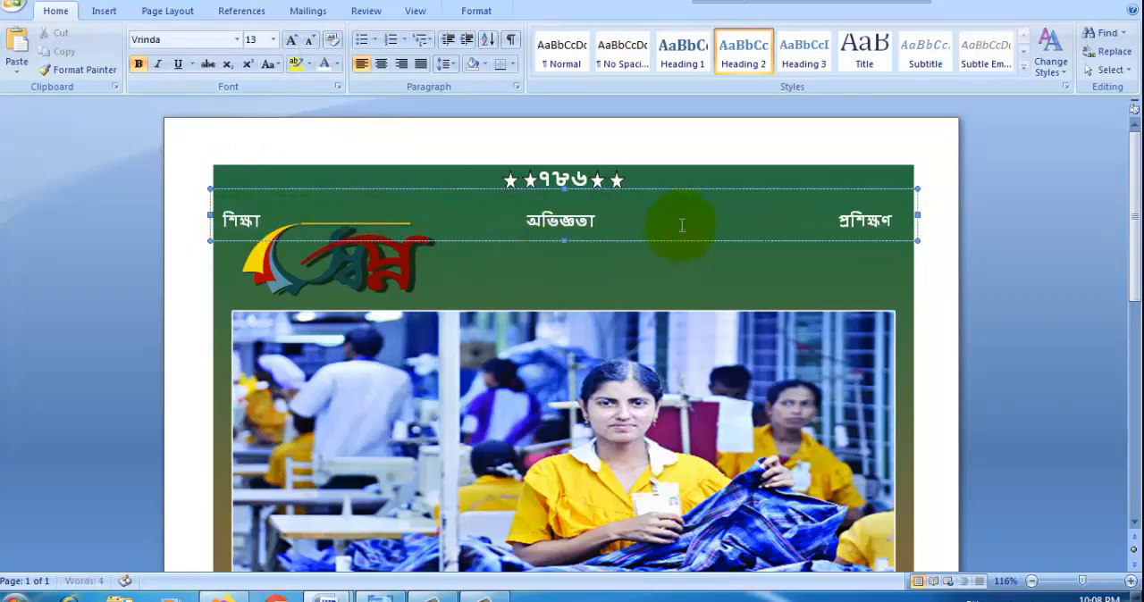
{"action": "left_click_drag", "start_coordinate": [565, 243], "coordinate": [563, 225]}
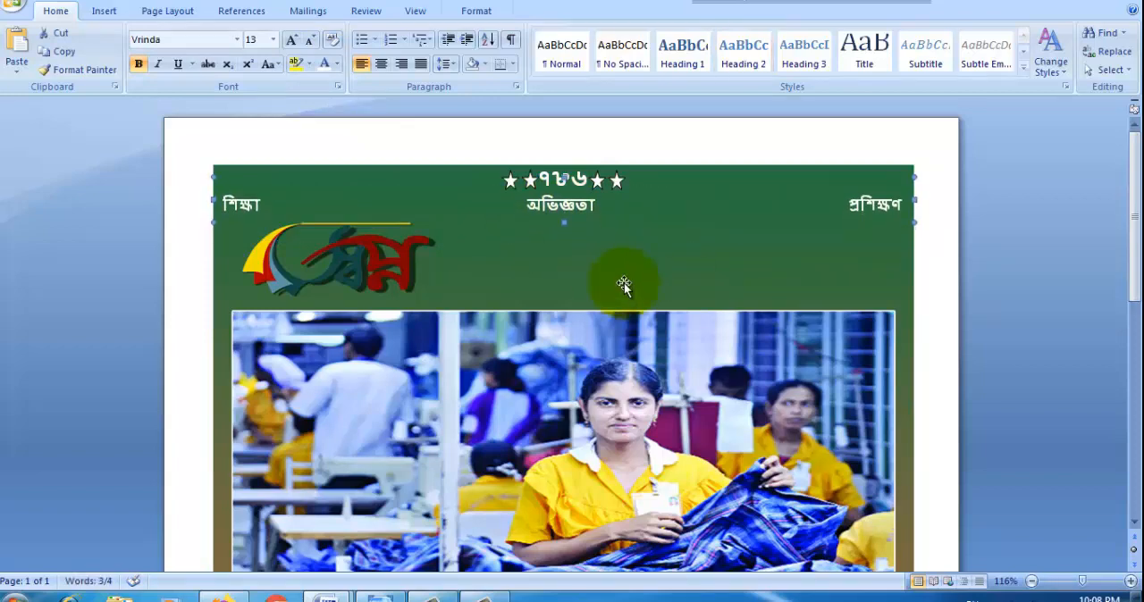
{"action": "left_click", "coordinate": [518, 270]}
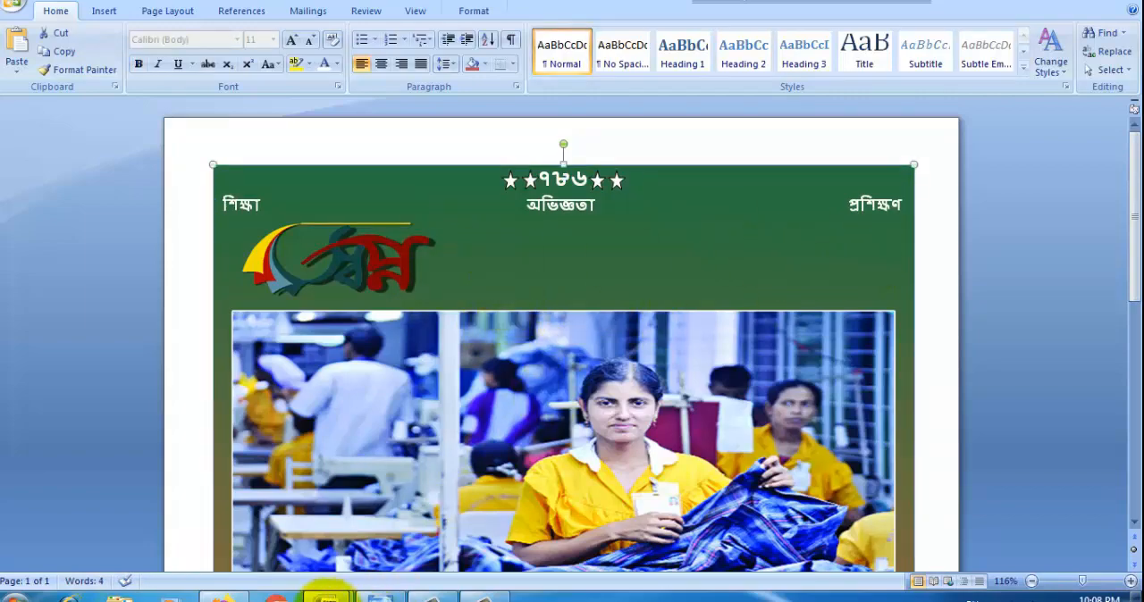
Step: Copy the words "দর্জি প্রশিক্ষণ কেন্দ্র" from Doc2 and return to the flyer document
{"action": "left_click", "coordinate": [327, 601]}
{"action": "left_click", "coordinate": [263, 539]}
{"action": "left_click_drag", "start_coordinate": [433, 159], "coordinate": [327, 161]}
{"action": "key", "text": "ctrl+c"}
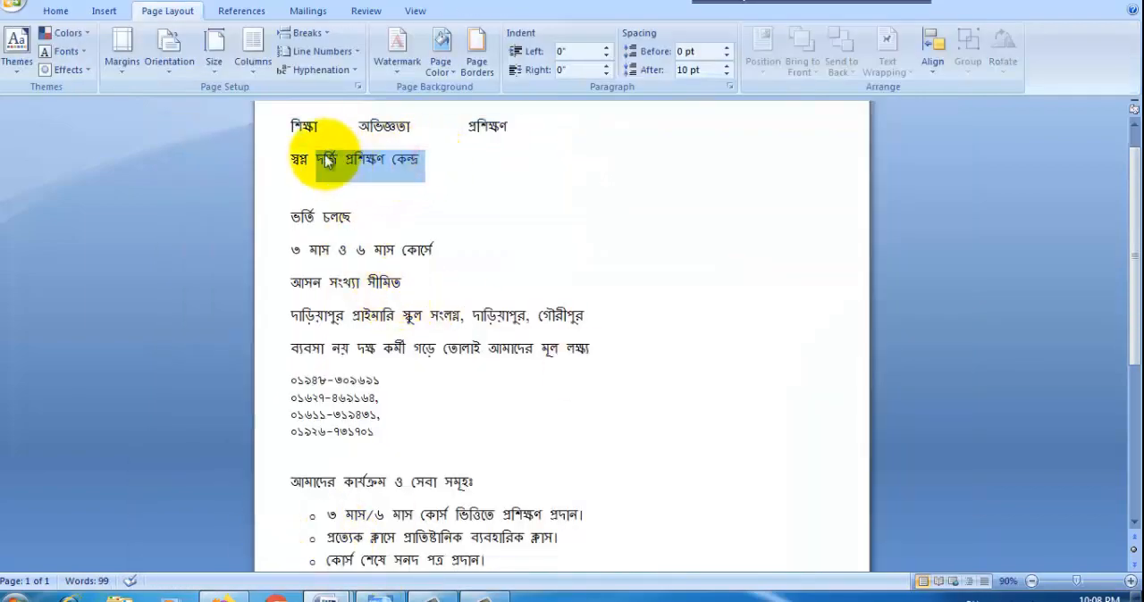
{"action": "left_click", "coordinate": [327, 597]}
{"action": "left_click", "coordinate": [268, 536]}
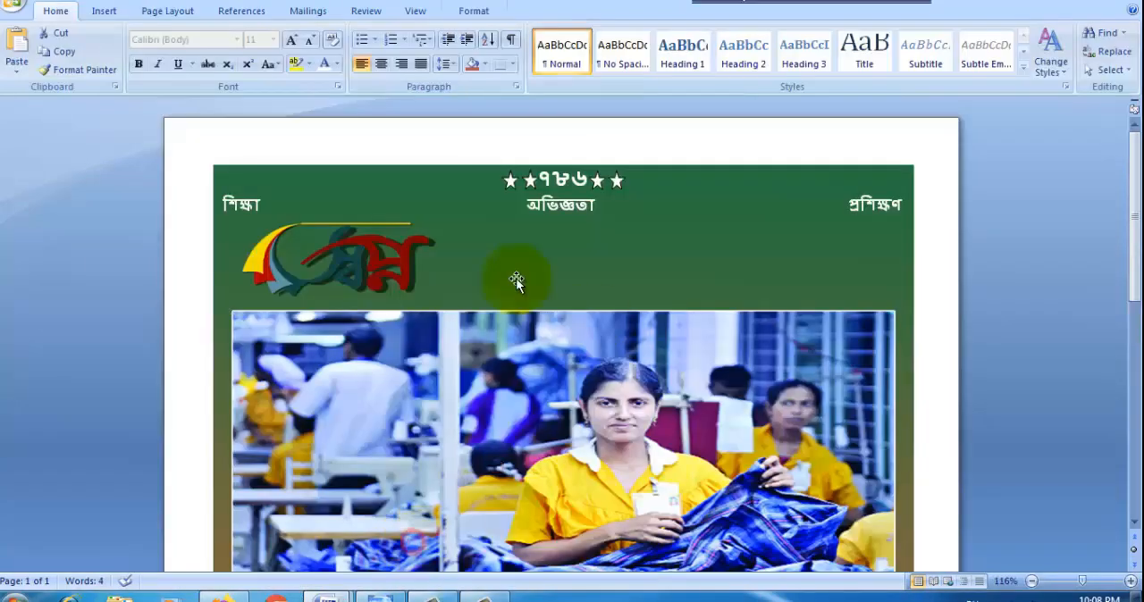
Step: Draw a text box about 4.89" wide and 0.78" high beside the স্বপ্ন logo and paste the copied title into it
{"action": "left_click", "coordinate": [104, 11]}
{"action": "left_click", "coordinate": [246, 55]}
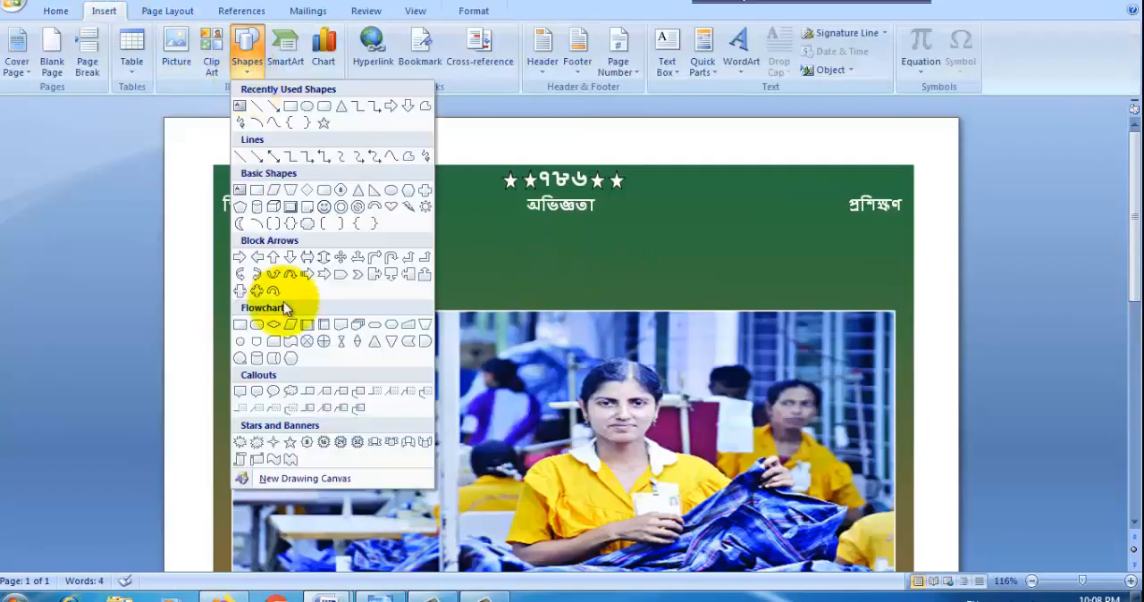
{"action": "left_click", "coordinate": [239, 105]}
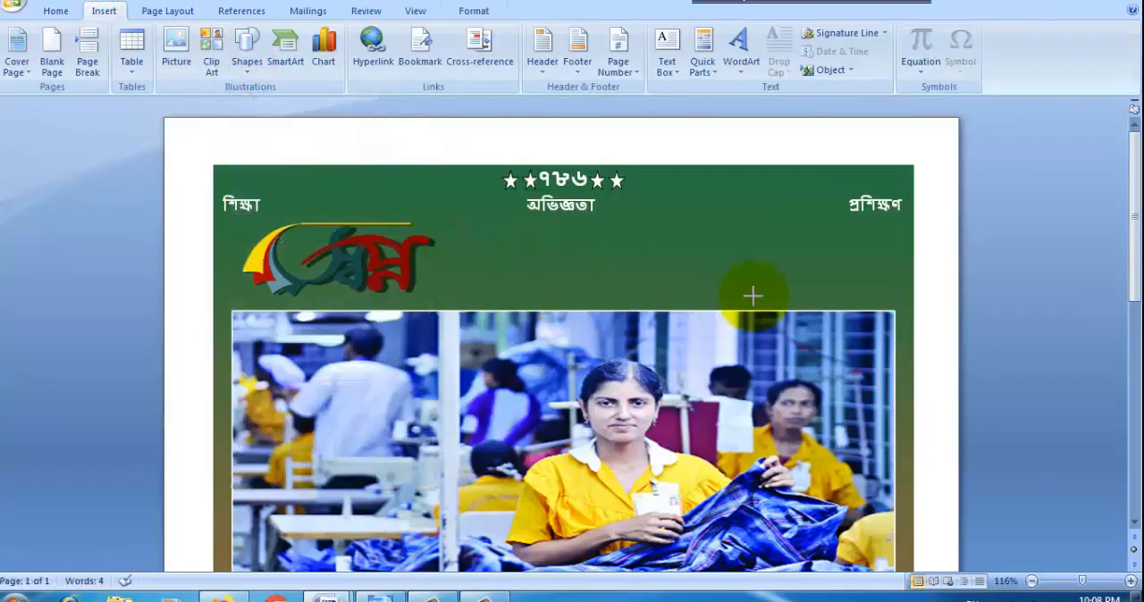
{"action": "left_click_drag", "start_coordinate": [753, 296], "coordinate": [903, 299]}
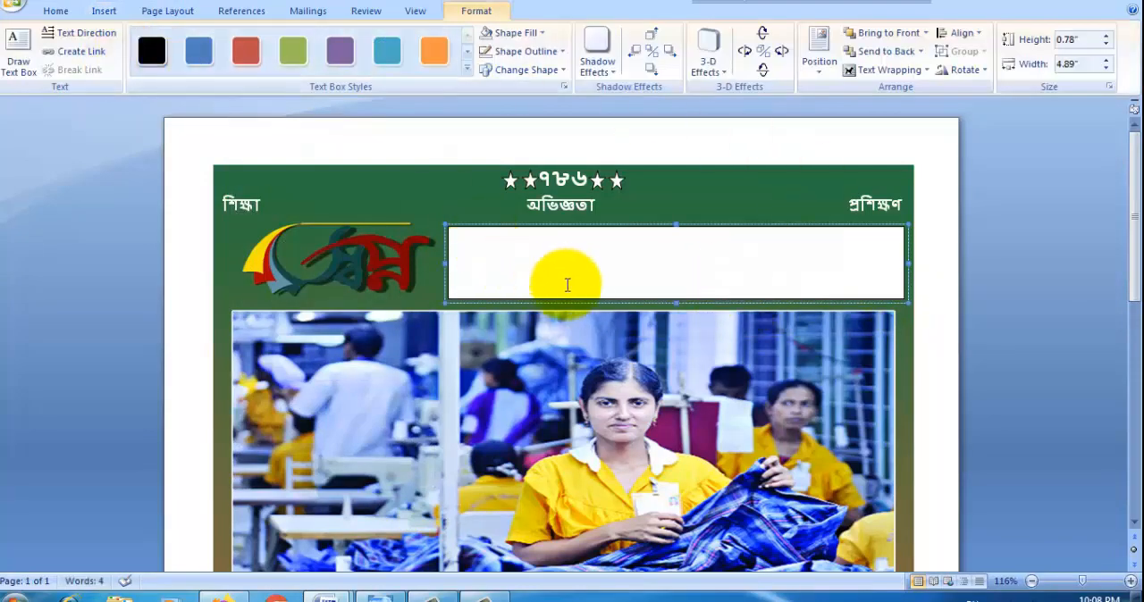
{"action": "key", "text": "ctrl+v"}
Step: Apply the Heading 2 style to the title "দর্জি প্রশিক্ষণ কেন্দ্র" and set its font size to 36
{"action": "left_click_drag", "start_coordinate": [597, 249], "coordinate": [436, 243]}
{"action": "left_click", "coordinate": [53, 11]}
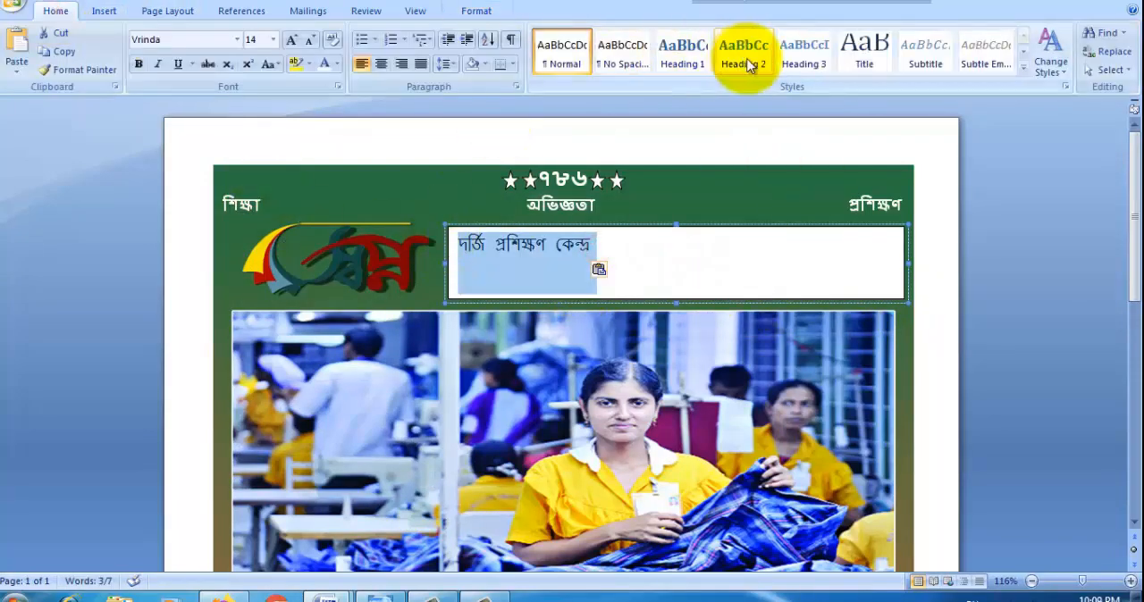
{"action": "left_click", "coordinate": [748, 65]}
{"action": "left_click_drag", "start_coordinate": [605, 273], "coordinate": [468, 256]}
{"action": "left_click", "coordinate": [273, 39]}
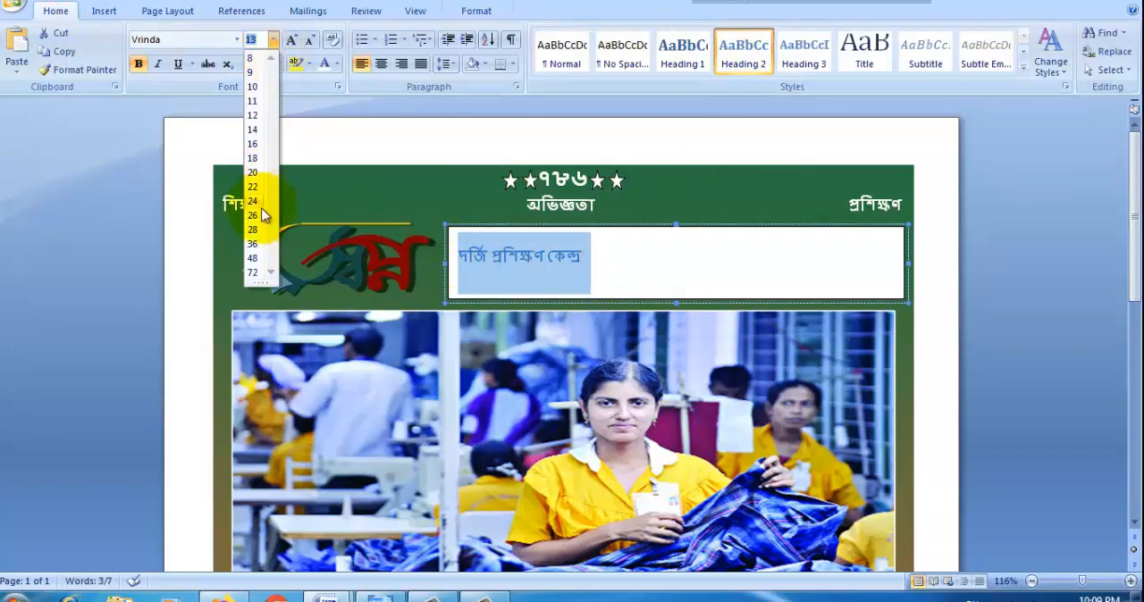
{"action": "left_click", "coordinate": [253, 244]}
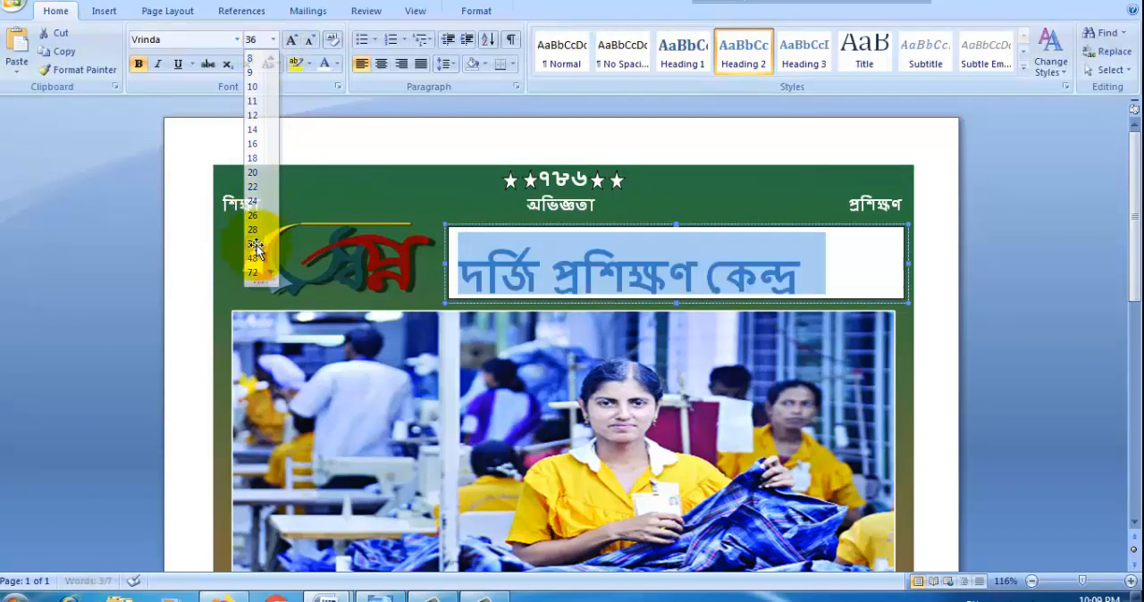
Step: Make the title's text box slightly taller, 0.83" high, and remove its fill and outline
{"action": "left_click", "coordinate": [675, 306]}
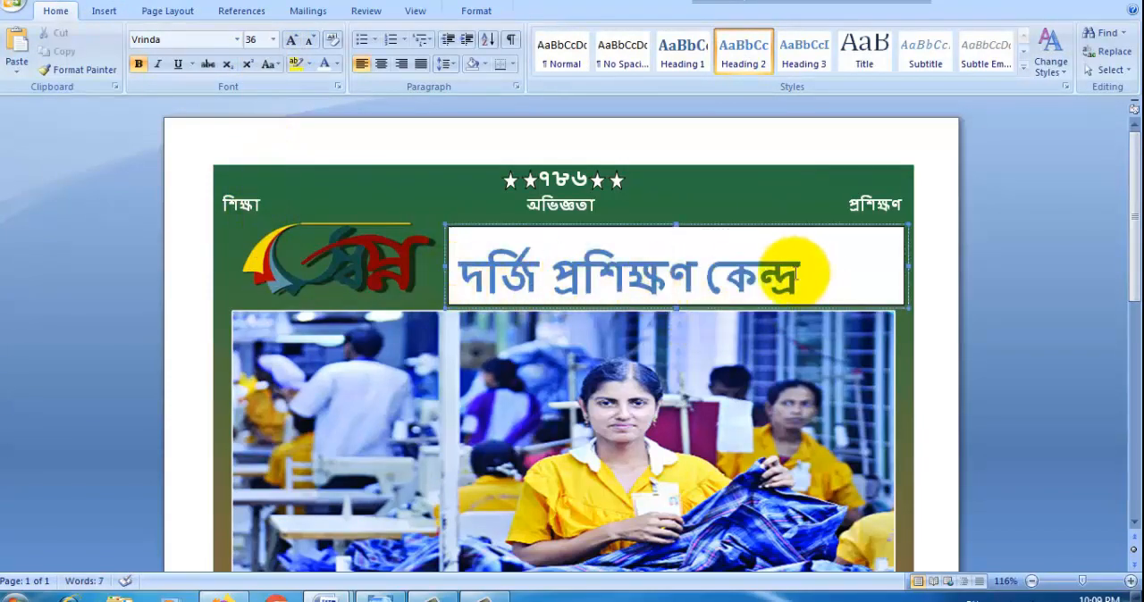
{"action": "left_click", "coordinate": [476, 11]}
{"action": "left_click", "coordinate": [540, 32]}
{"action": "left_click", "coordinate": [556, 157]}
{"action": "left_click", "coordinate": [563, 51]}
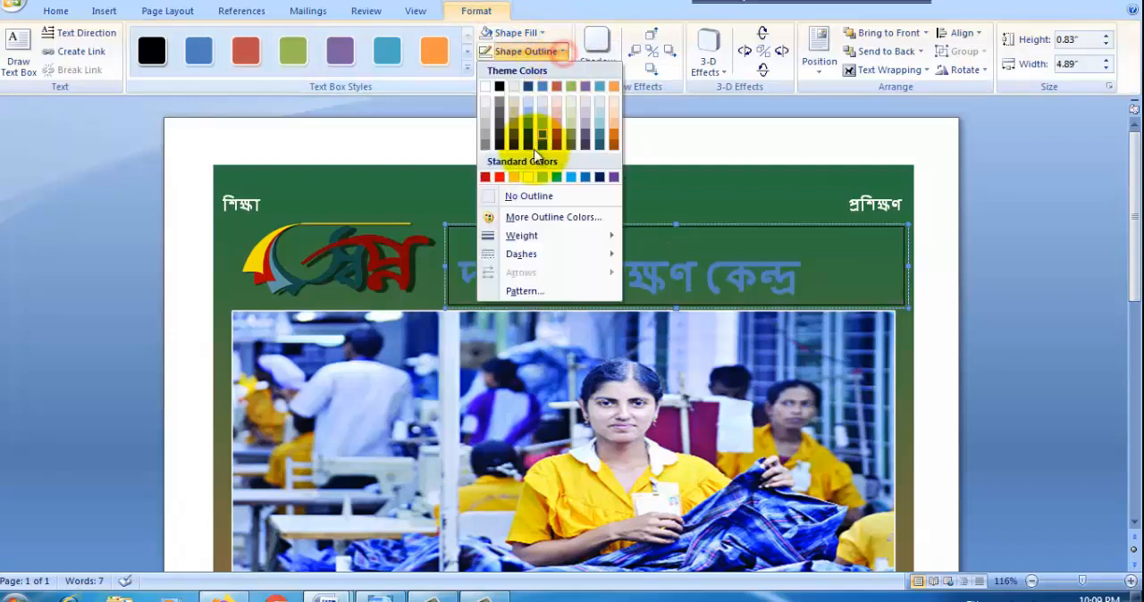
{"action": "left_click", "coordinate": [529, 196]}
Step: Try a light blue font colour on the title "দর্জি প্রশিক্ষণ কেন্দ্র"
{"action": "left_click_drag", "start_coordinate": [658, 277], "coordinate": [457, 277]}
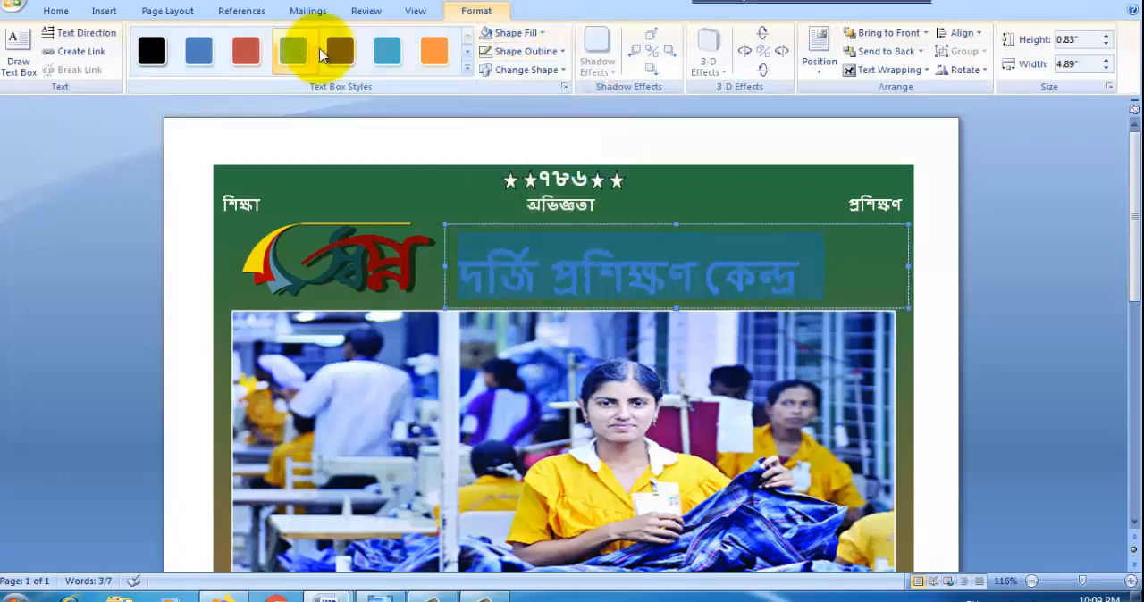
{"action": "left_click", "coordinate": [542, 32]}
{"action": "left_click", "coordinate": [55, 10]}
{"action": "left_click", "coordinate": [309, 63]}
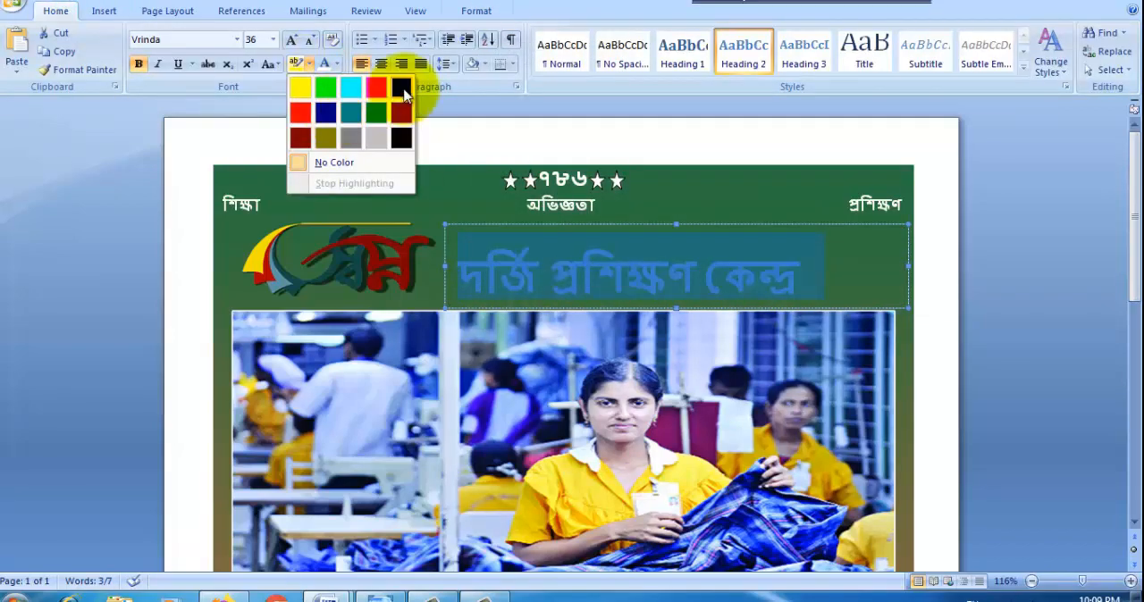
{"action": "left_click", "coordinate": [336, 63]}
{"action": "left_click", "coordinate": [411, 210]}
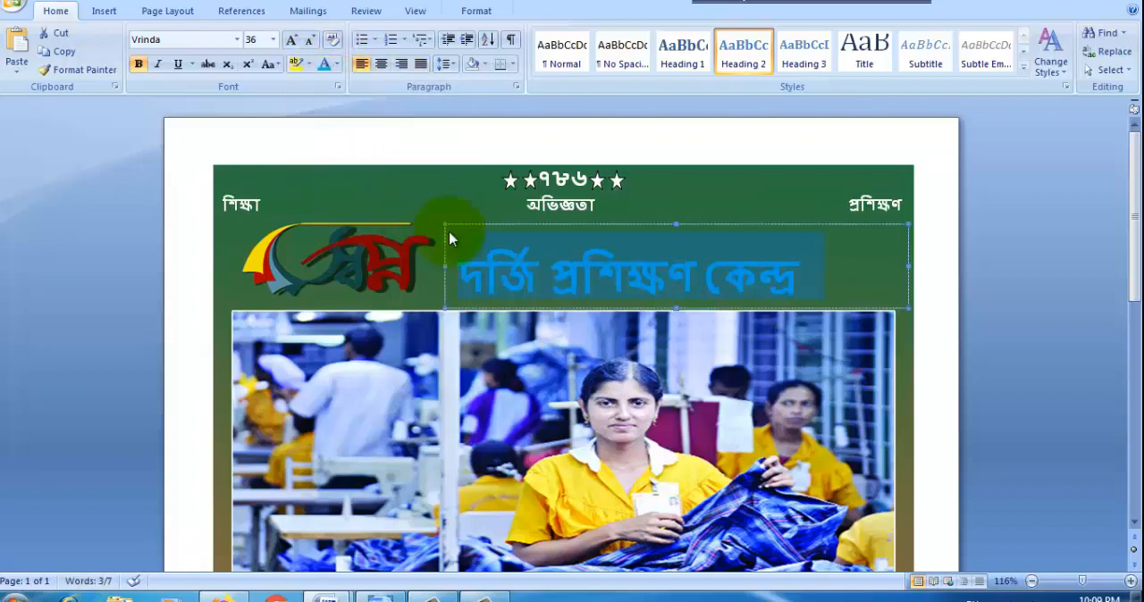
Step: Try dark red on the title "দর্জি প্রশিক্ষণ কেন্দ্র" and settle on a dark orange theme colour
{"action": "left_click", "coordinate": [537, 271]}
{"action": "triple_click", "coordinate": [578, 275]}
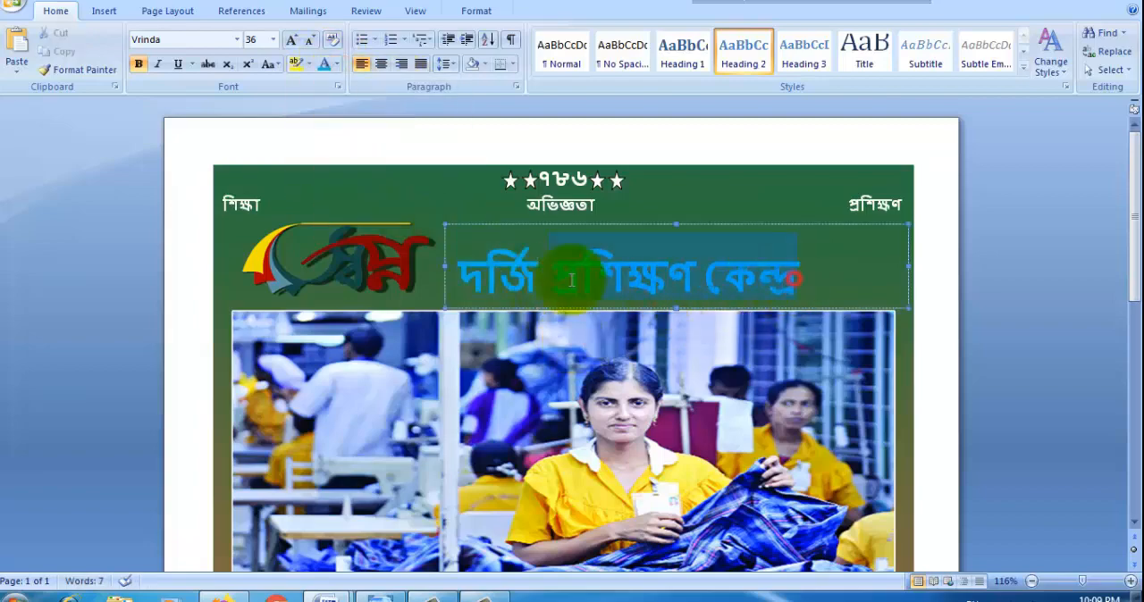
{"action": "left_click", "coordinate": [336, 64]}
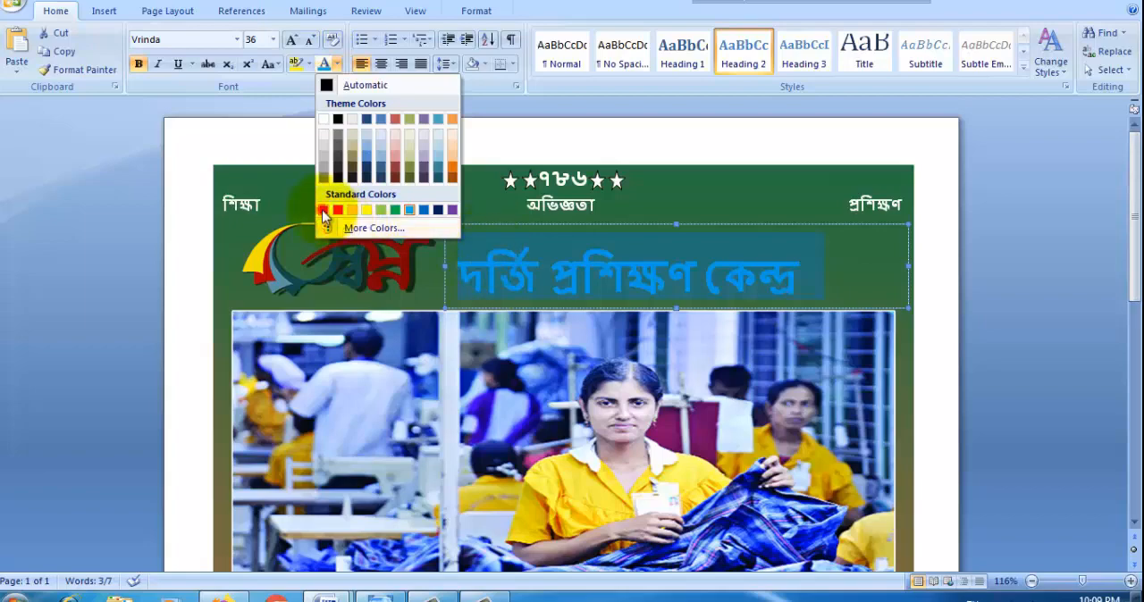
{"action": "left_click", "coordinate": [324, 212]}
{"action": "left_click", "coordinate": [337, 64]}
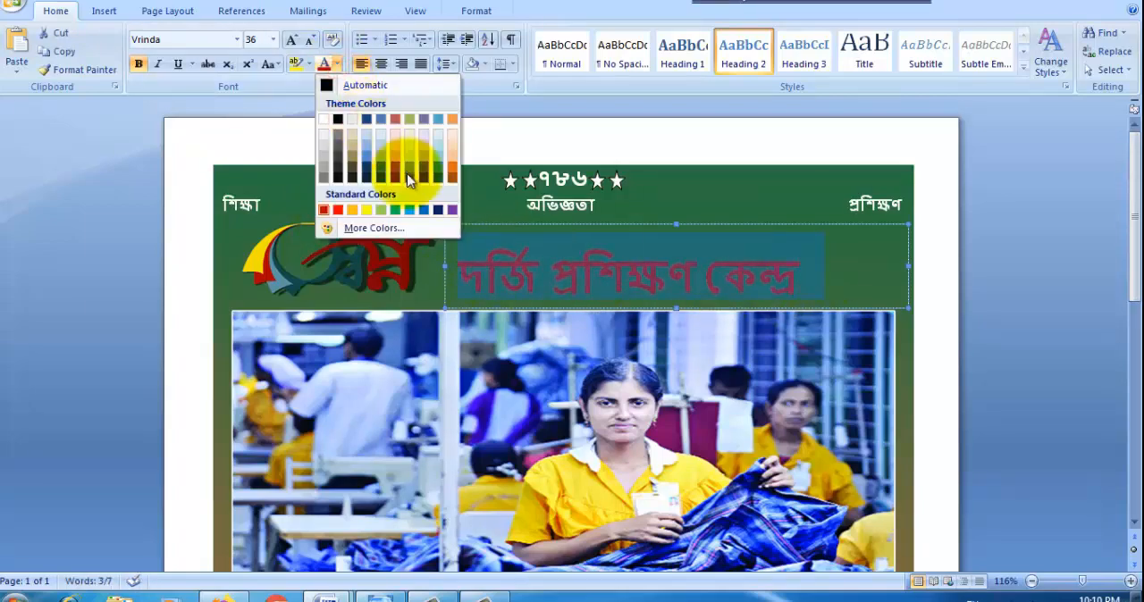
{"action": "left_click", "coordinate": [453, 177]}
Step: Set the title's font size to 40 and move its text box slightly up and closer to the logo
{"action": "left_click", "coordinate": [256, 40]}
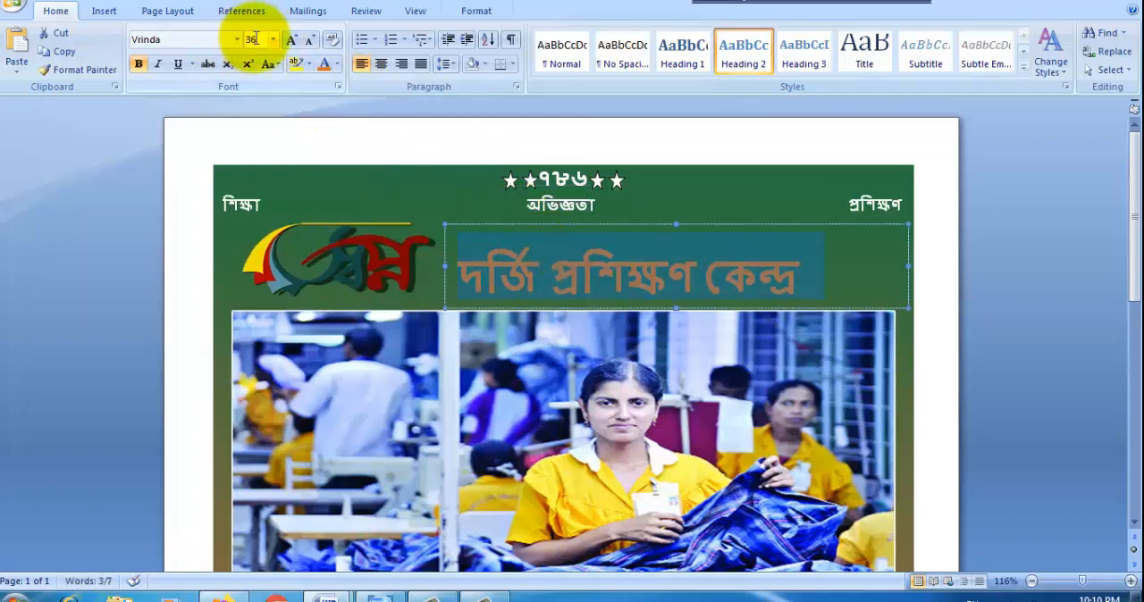
{"action": "type", "text": "40"}
{"action": "key", "text": "Return"}
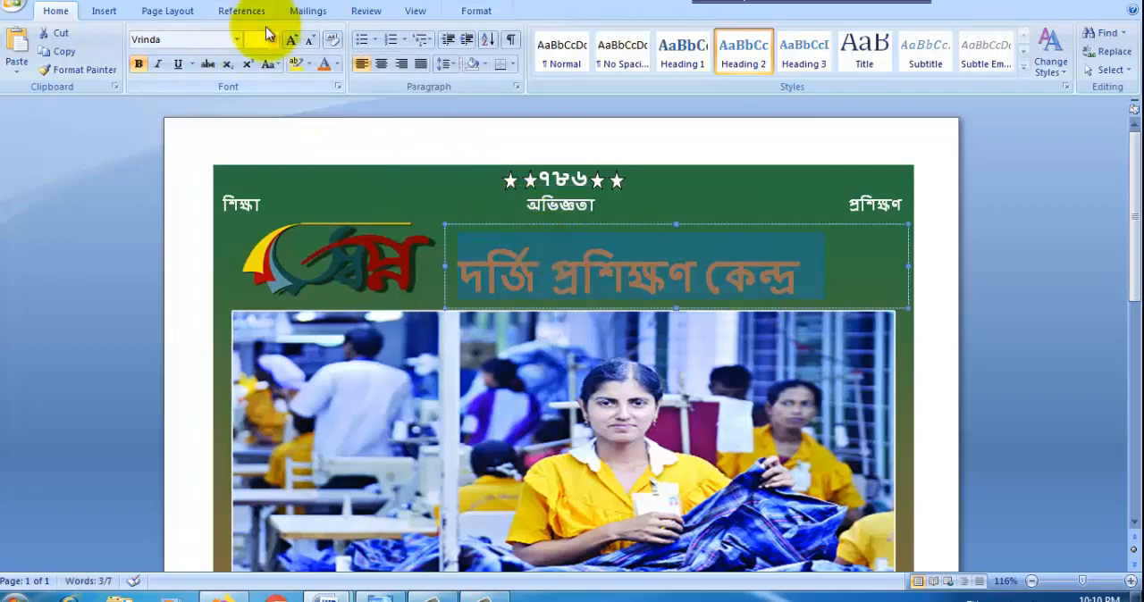
{"action": "left_click", "coordinate": [733, 299]}
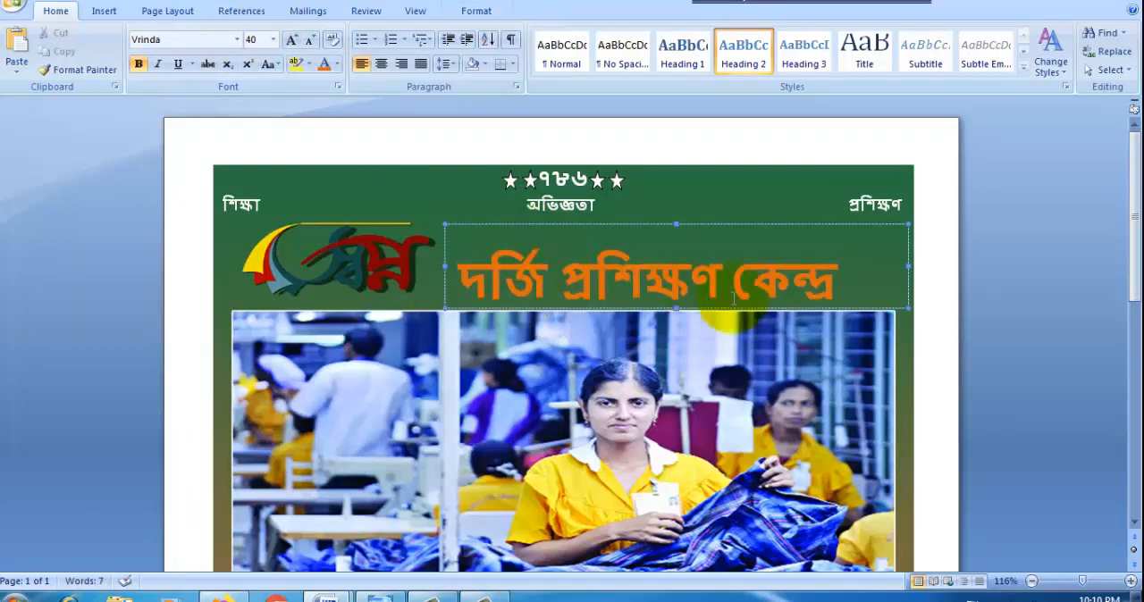
{"action": "left_click", "coordinate": [689, 309]}
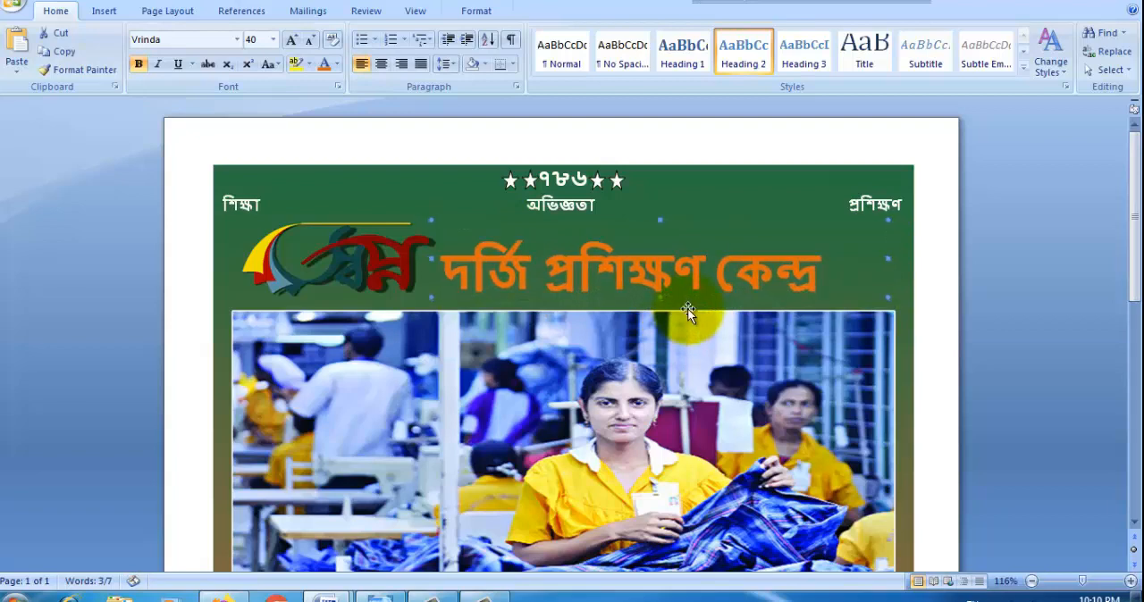
{"action": "left_click", "coordinate": [456, 197]}
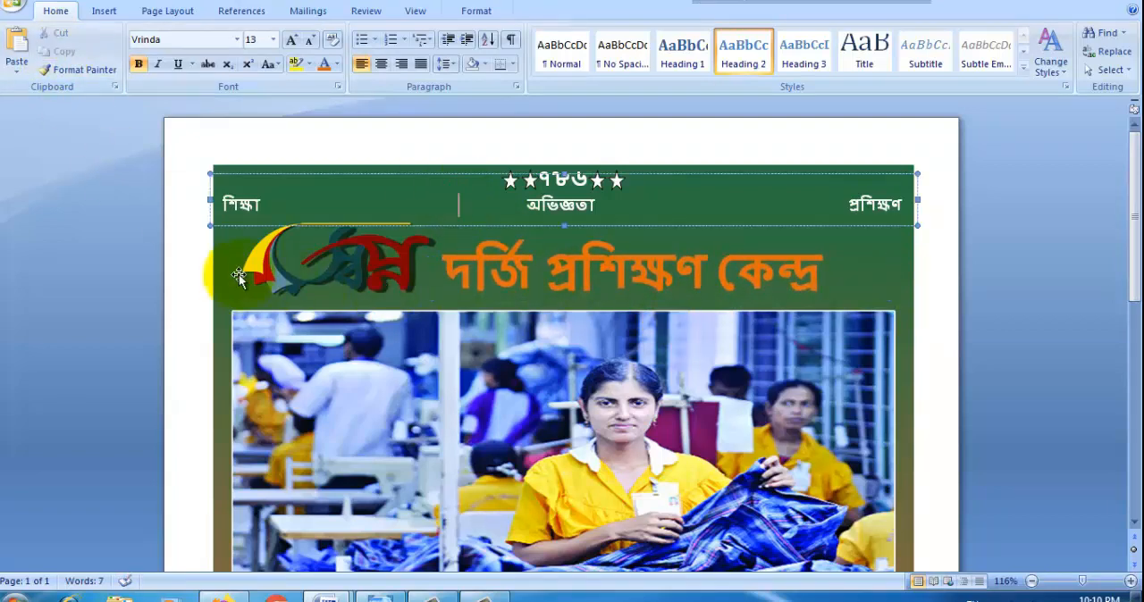
{"action": "left_click", "coordinate": [239, 278]}
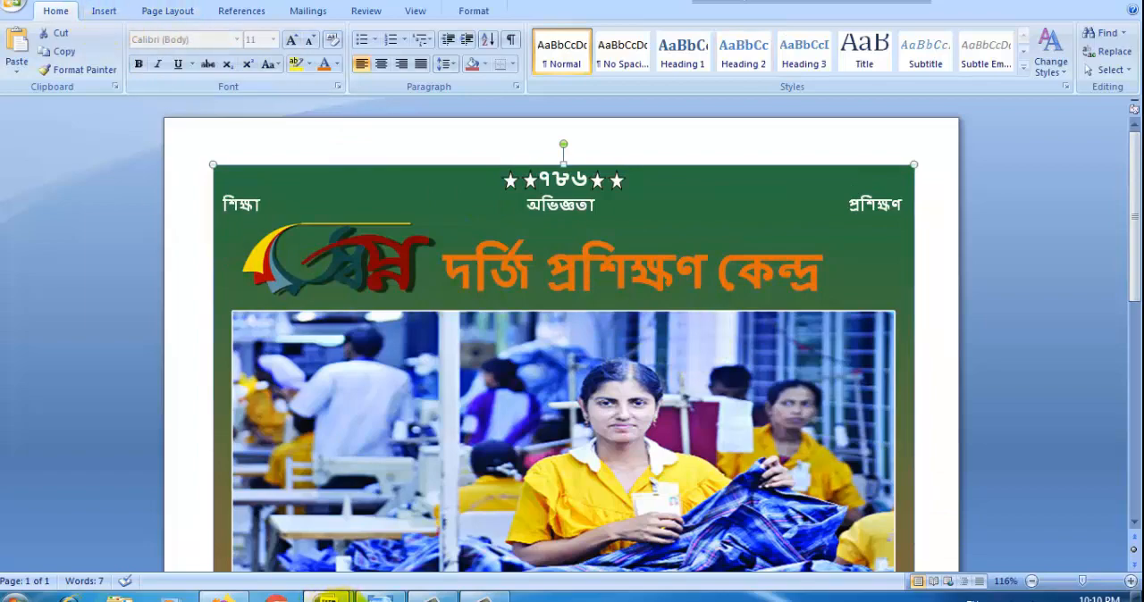
Step: Copy the line "ব্যবসা নয় দক্ষ কর্মী গড়ে তোলাই আমাদের মূল লক্ষ্য" from Doc2 and return to the flyer document
{"action": "mouse_move", "coordinate": [329, 597]}
{"action": "left_click", "coordinate": [283, 536]}
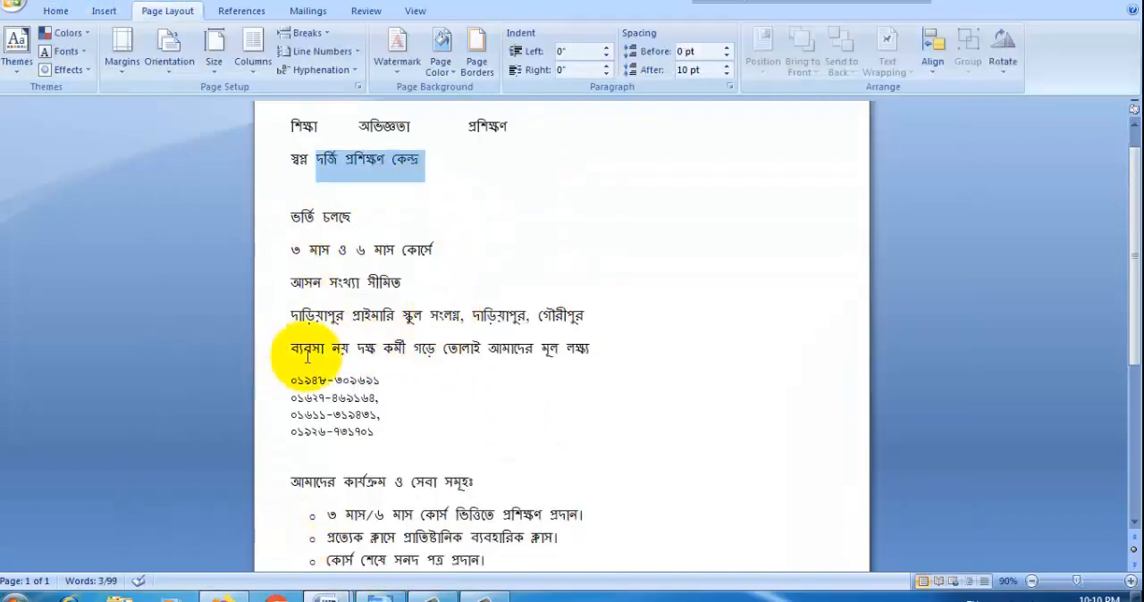
{"action": "left_click_drag", "start_coordinate": [592, 347], "coordinate": [291, 350]}
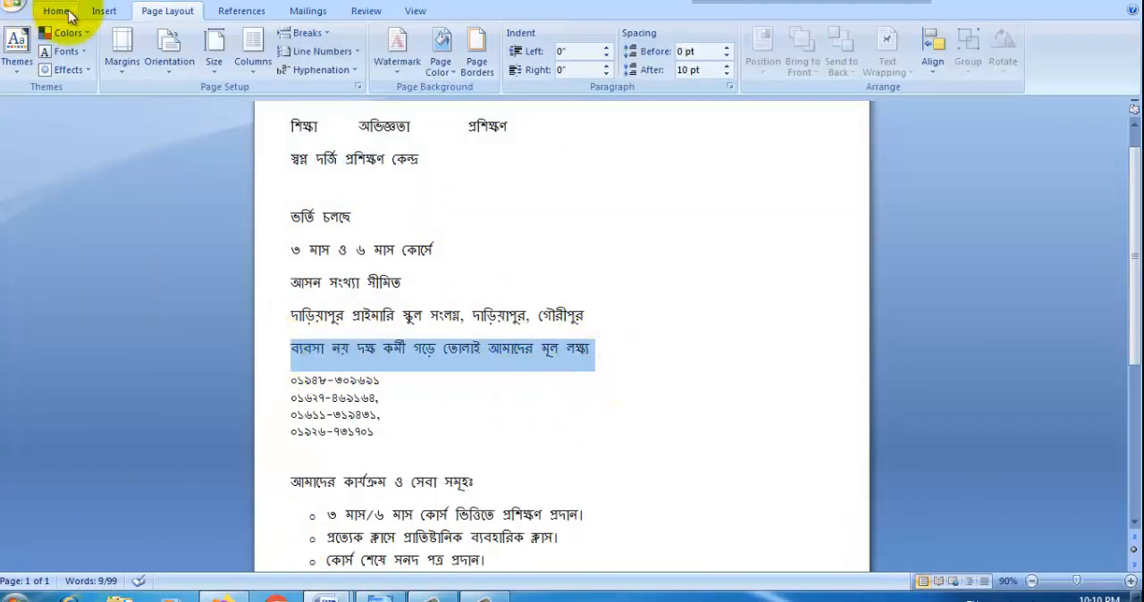
{"action": "mouse_move", "coordinate": [329, 597]}
{"action": "left_click", "coordinate": [421, 558]}
Step: Draw a text box about 4.54" wide and 0.32" high just under the title and paste the copied slogan into it
{"action": "left_click", "coordinate": [101, 16]}
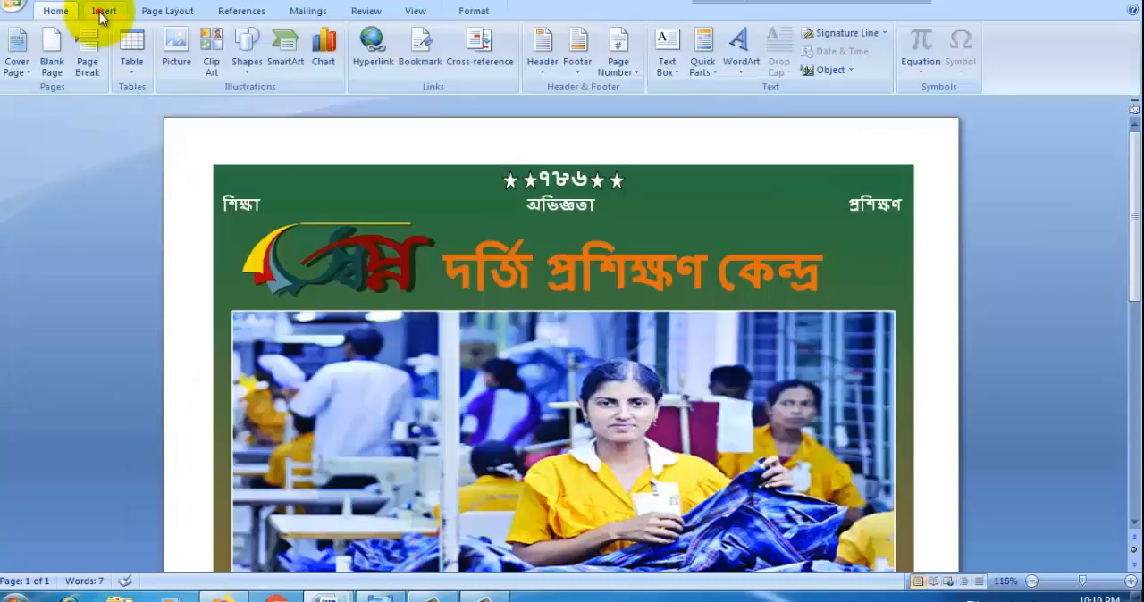
{"action": "left_click", "coordinate": [247, 46]}
{"action": "left_click", "coordinate": [239, 105]}
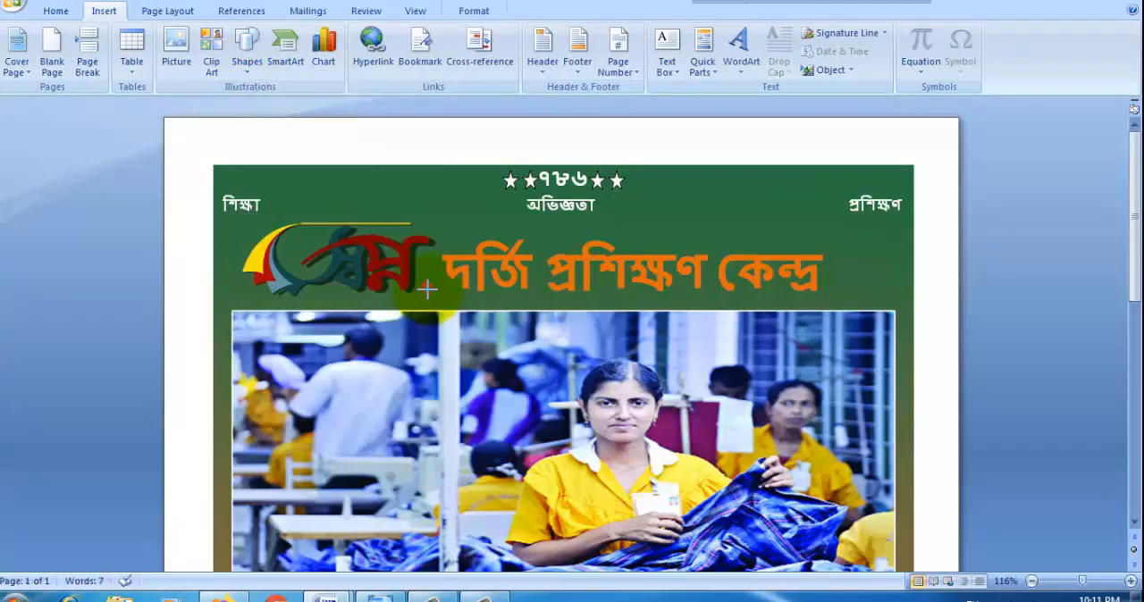
{"action": "left_click_drag", "start_coordinate": [853, 317], "coordinate": [425, 288]}
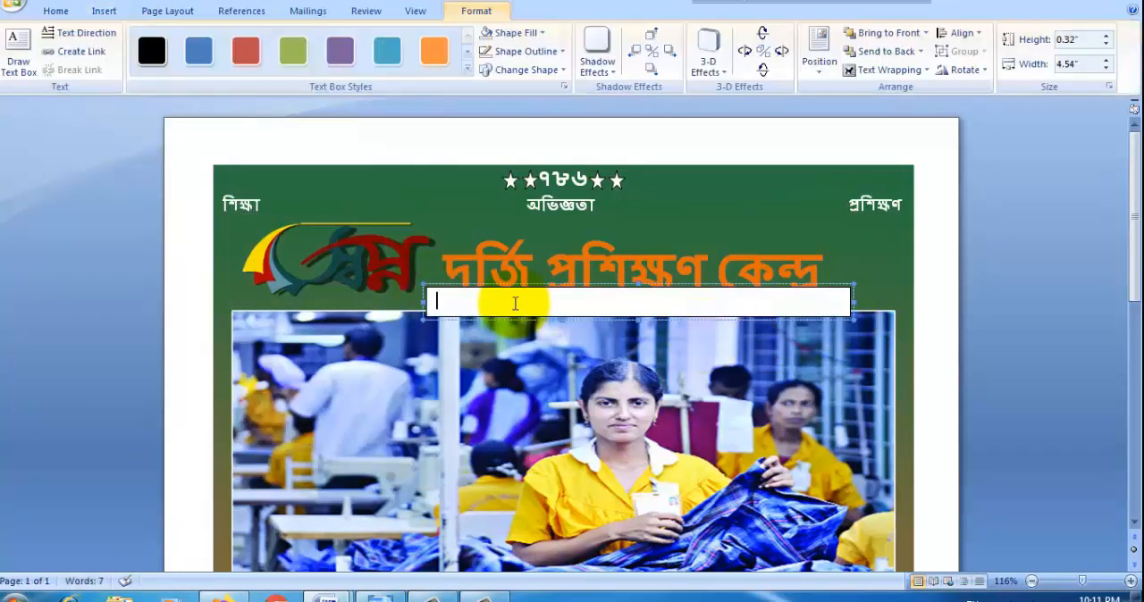
{"action": "key", "text": "ctrl+v"}
Step: Colour the slogan "ব্যবসা নয় দক্ষ কর্মী গড়ে তোলাই আমাদের মূল লক্ষ্য" white
{"action": "key", "text": "ctrl+a"}
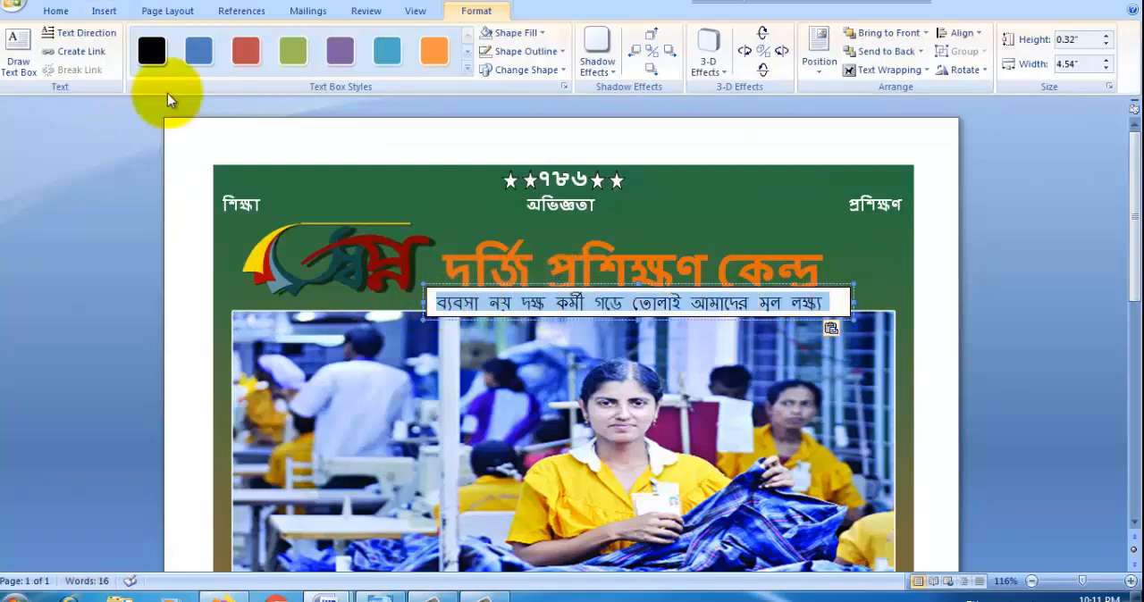
{"action": "left_click", "coordinate": [49, 10]}
{"action": "left_click", "coordinate": [337, 65]}
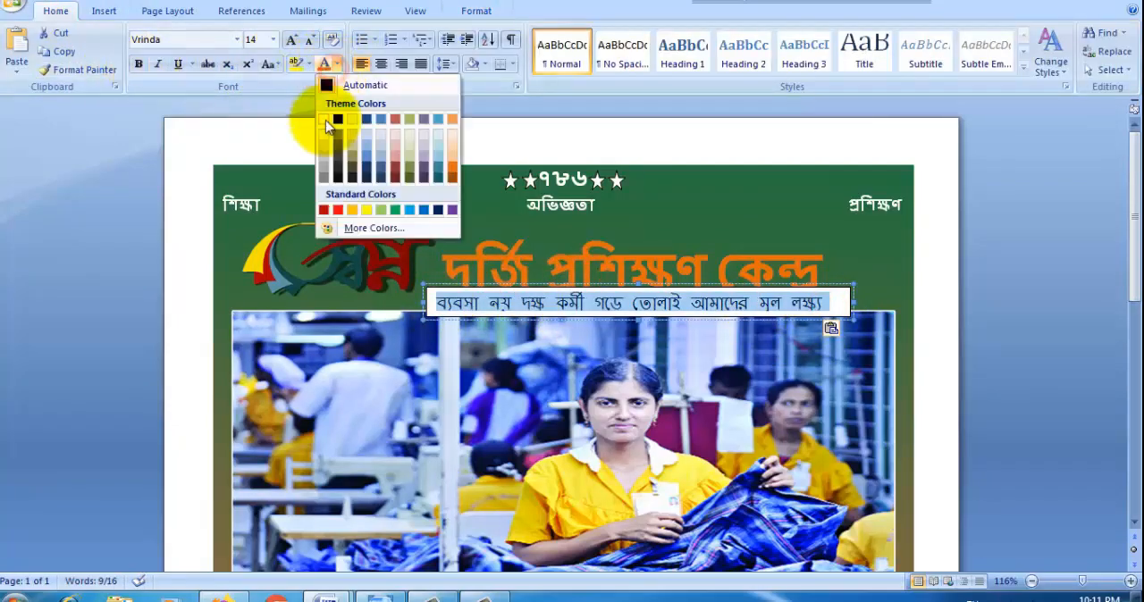
{"action": "left_click", "coordinate": [331, 120]}
{"action": "left_click", "coordinate": [363, 168]}
{"action": "left_click", "coordinate": [475, 12]}
{"action": "left_click", "coordinate": [713, 34]}
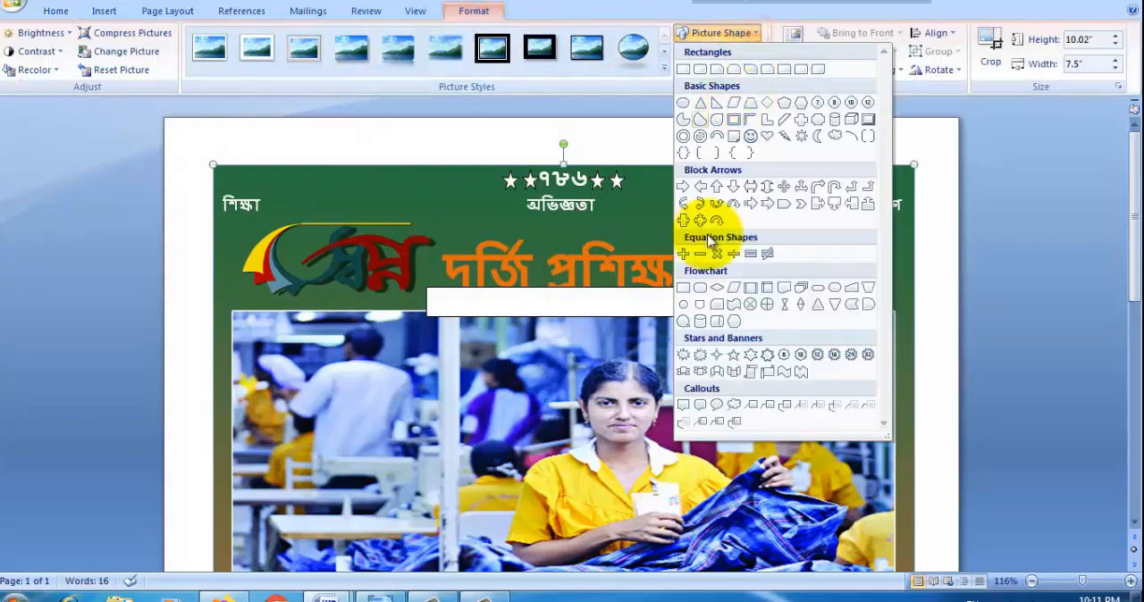
{"action": "left_click", "coordinate": [636, 3]}
Step: Remove the fill and outline from the slogan's text box
{"action": "left_click", "coordinate": [714, 307]}
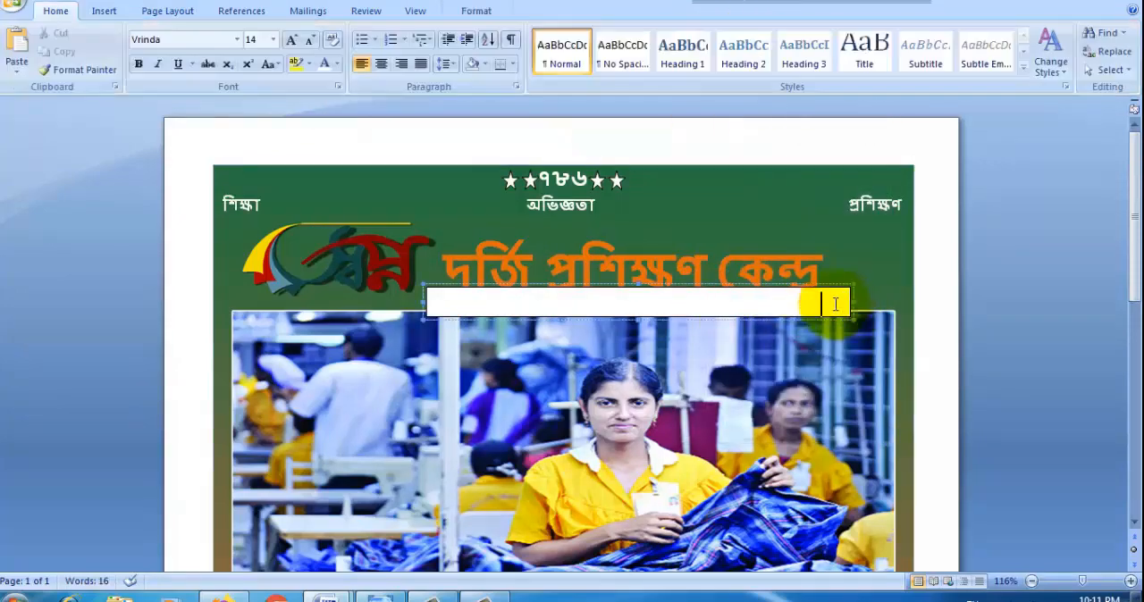
{"action": "left_click", "coordinate": [473, 10]}
{"action": "left_click", "coordinate": [515, 33]}
{"action": "left_click", "coordinate": [509, 176]}
{"action": "left_click", "coordinate": [527, 51]}
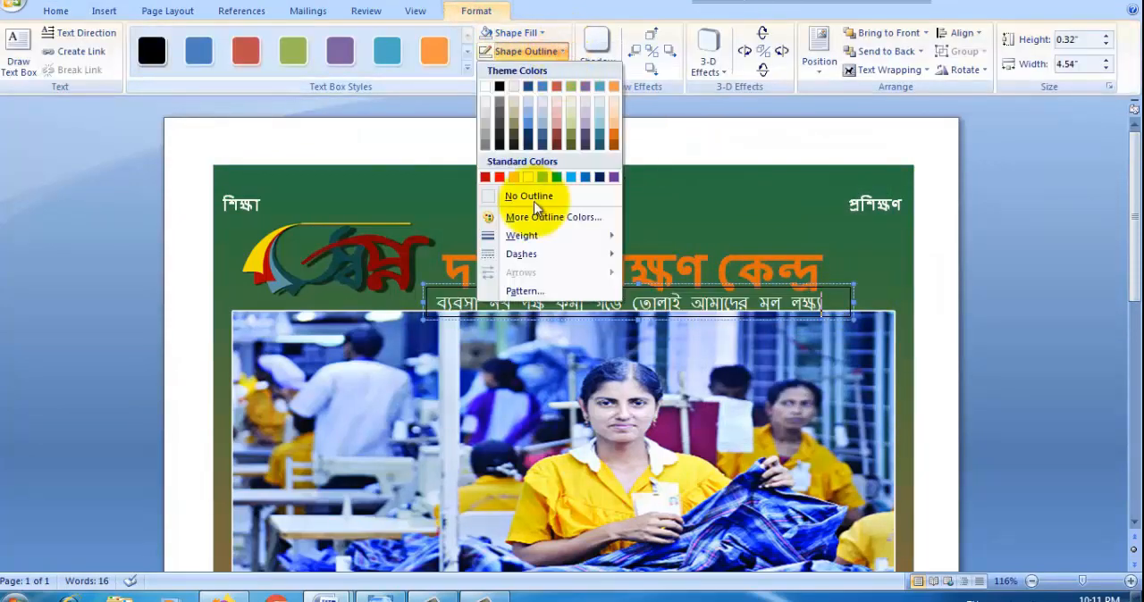
{"action": "left_click", "coordinate": [523, 194]}
Step: Reduce the slogan text under the title to font size 12
{"action": "left_click_drag", "start_coordinate": [849, 303], "coordinate": [427, 303]}
{"action": "left_click", "coordinate": [55, 10]}
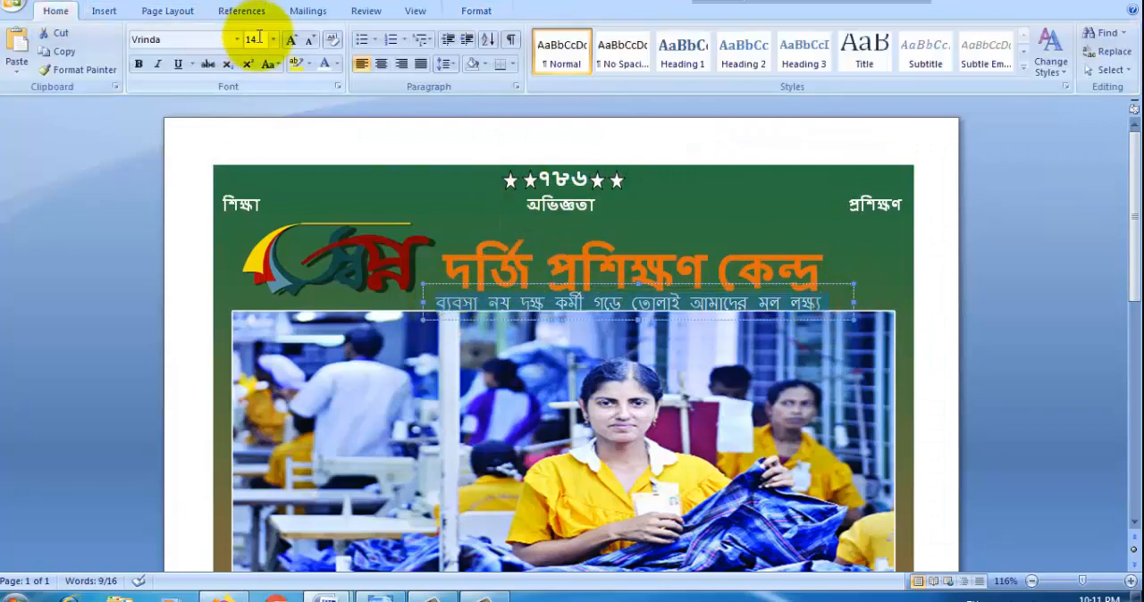
{"action": "left_click", "coordinate": [273, 40]}
{"action": "left_click", "coordinate": [257, 123]}
Step: Nudge the slogan's text box up and to the left beneath the title, and shift the title's box slightly upward
{"action": "left_click", "coordinate": [742, 320]}
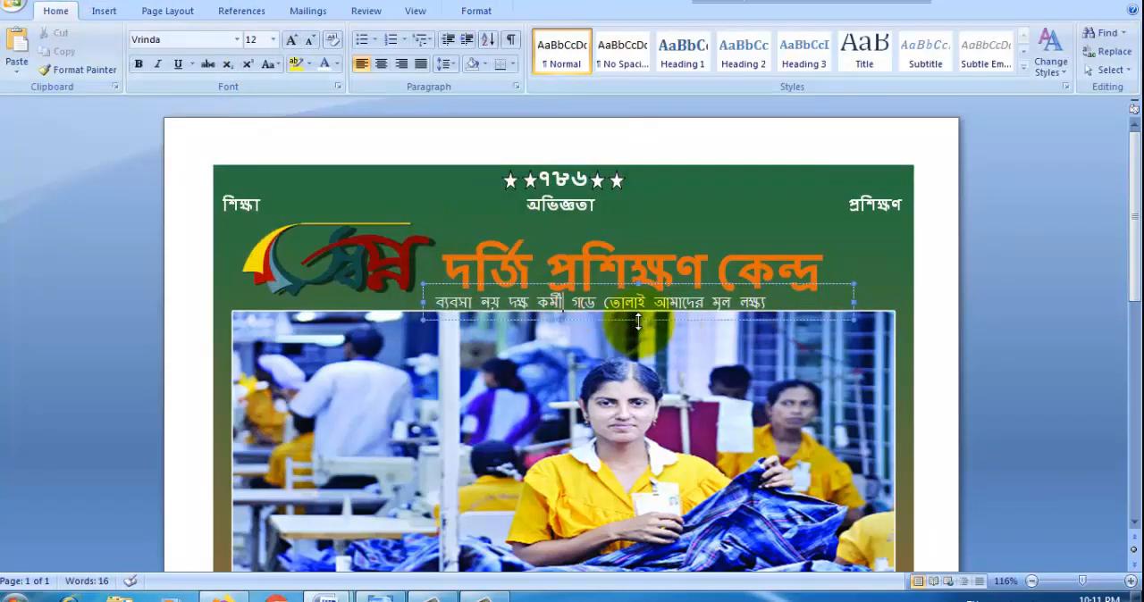
{"action": "key", "text": "ctrl+Up"}
{"action": "key", "text": "ctrl+Up"}
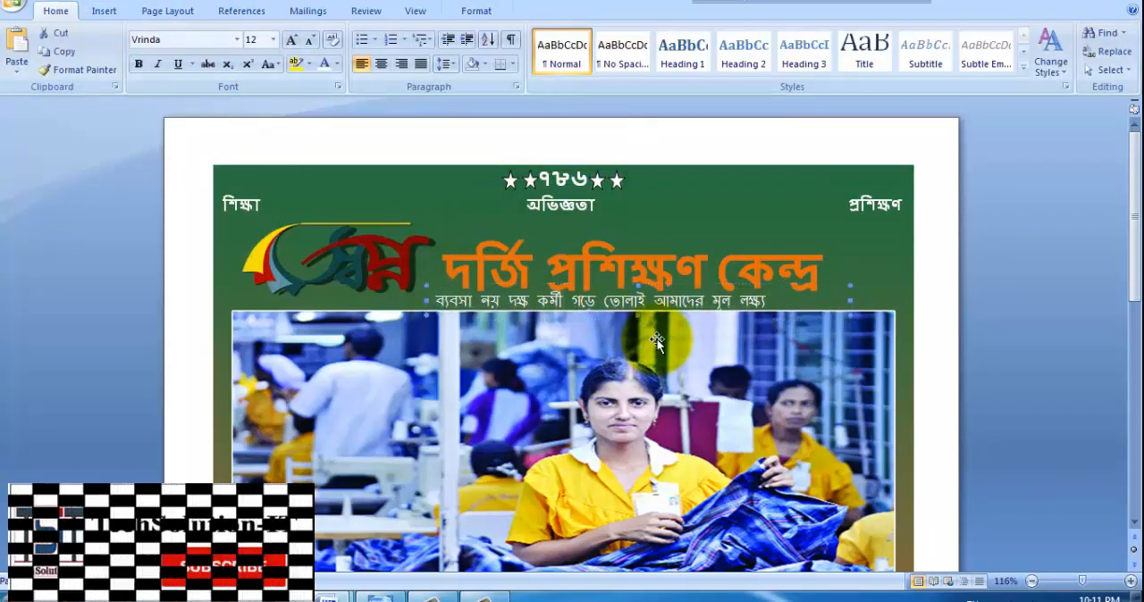
{"action": "key", "text": "ctrl+Left"}
{"action": "key", "text": "ctrl+Left"}
{"action": "key", "text": "ctrl+Left"}
{"action": "key", "text": "ctrl+Left"}
{"action": "key", "text": "ctrl+Left"}
{"action": "key", "text": "ctrl+Left"}
{"action": "key", "text": "ctrl+Left"}
{"action": "key", "text": "ctrl+Left"}
{"action": "key", "text": "ctrl+Left"}
{"action": "key", "text": "ctrl+Left"}
{"action": "key", "text": "ctrl+Left"}
{"action": "key", "text": "ctrl+Left"}
{"action": "key", "text": "ctrl+Left"}
{"action": "key", "text": "ctrl+Left"}
{"action": "key", "text": "ctrl+Left"}
{"action": "key", "text": "ctrl+Left"}
{"action": "key", "text": "ctrl+Left"}
{"action": "key", "text": "ctrl+Left"}
{"action": "key", "text": "ctrl+Left"}
{"action": "key", "text": "ctrl+Left"}
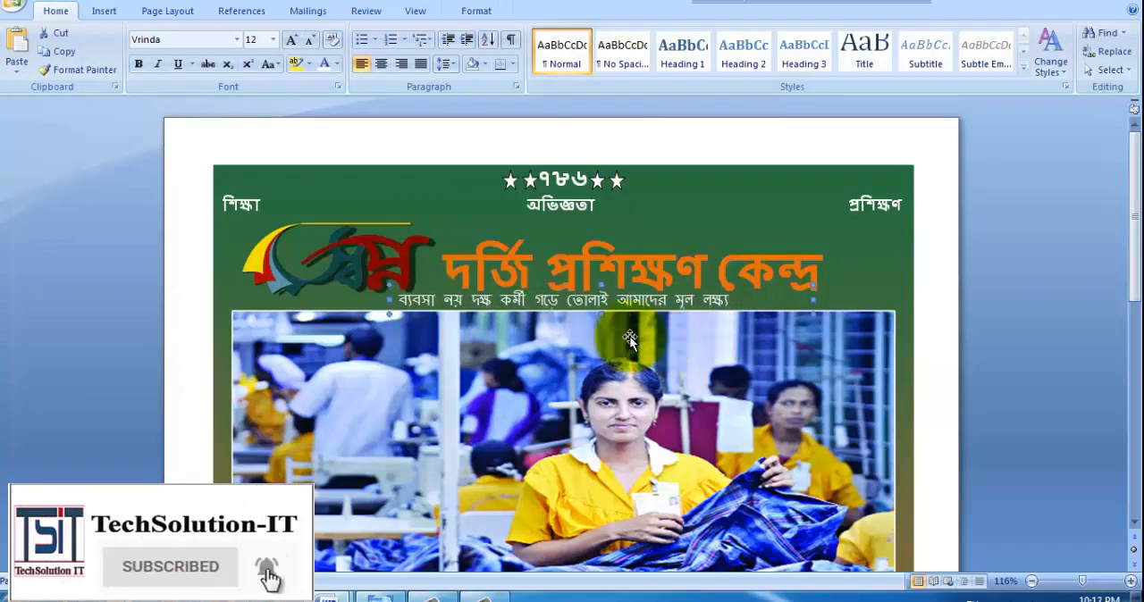
{"action": "left_click", "coordinate": [572, 279]}
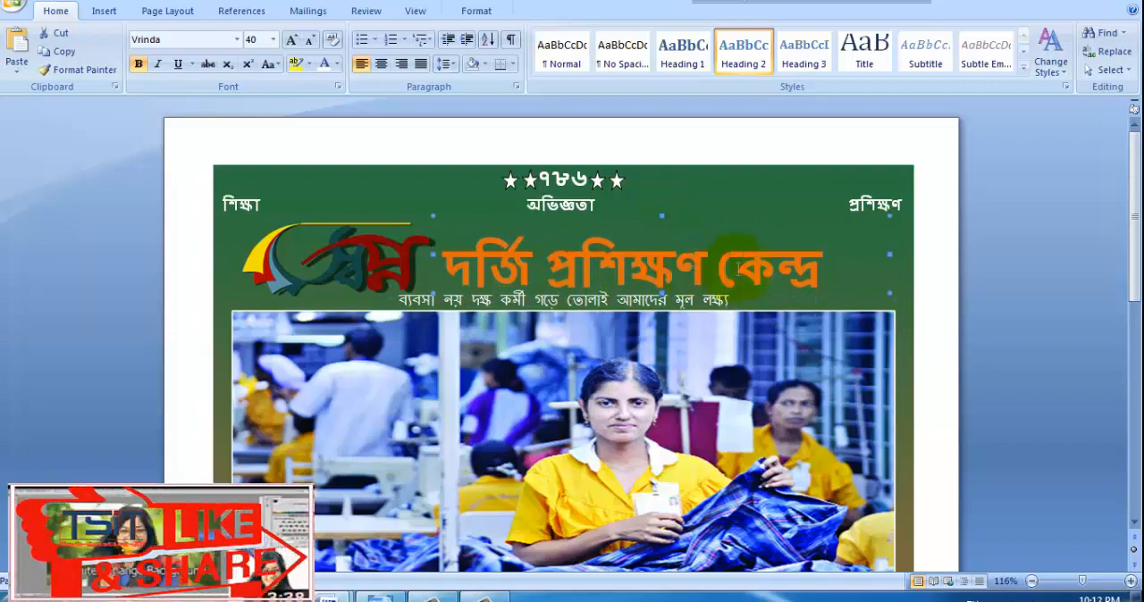
Step: Widen the slogan's text box and centre the slogan within it, after checking the reference flyer image
{"action": "left_click", "coordinate": [719, 344]}
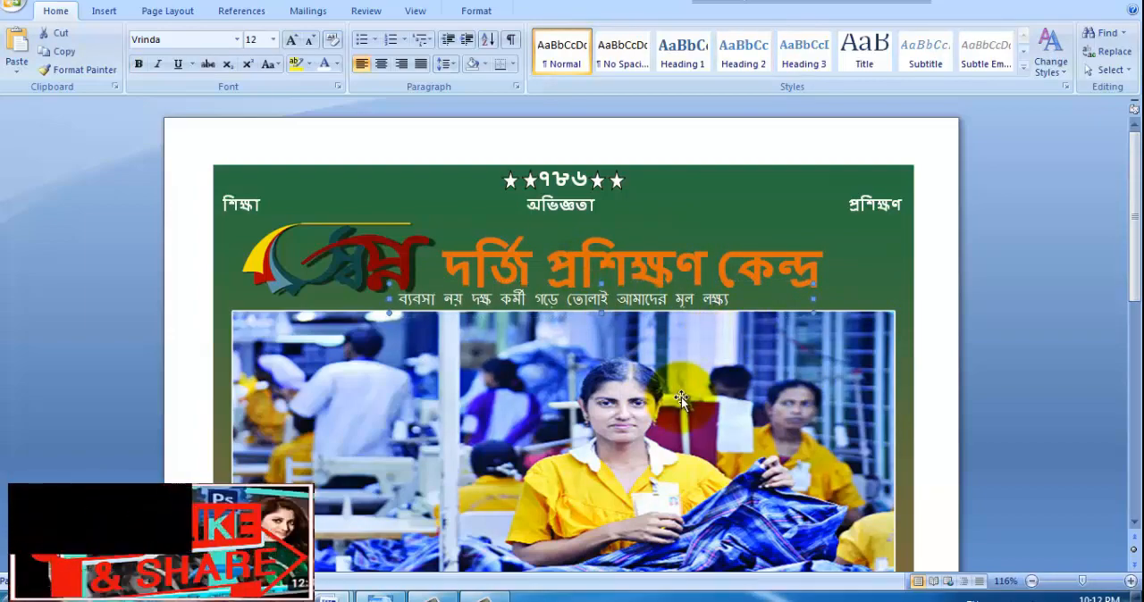
{"action": "left_click", "coordinate": [421, 188]}
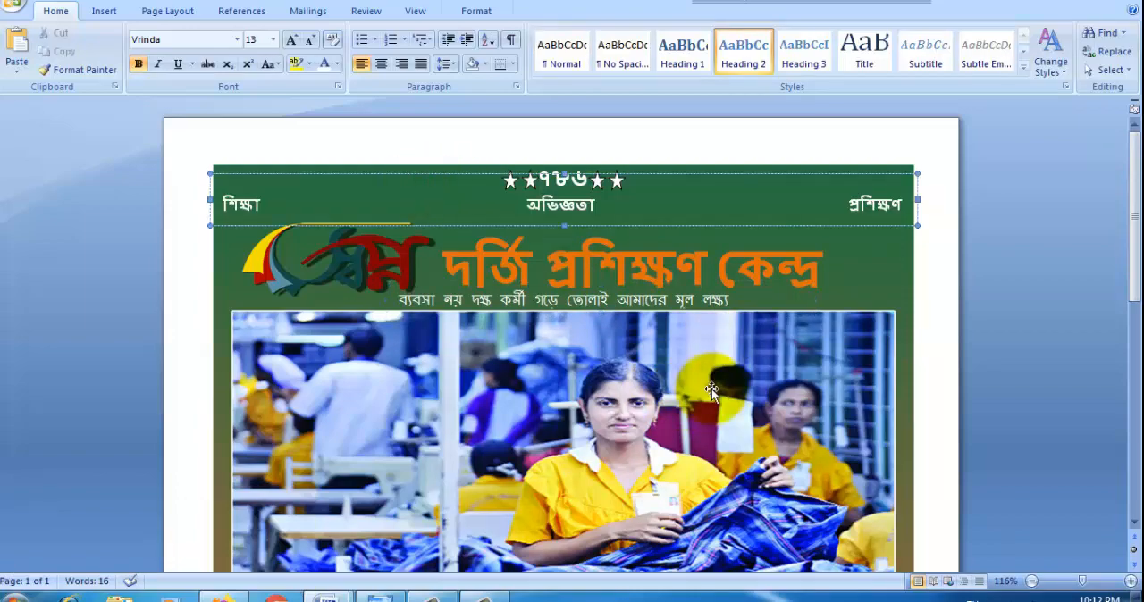
{"action": "scroll", "coordinate": [646, 340], "scroll_direction": "down", "scroll_amount": 2}
{"action": "left_click", "coordinate": [433, 593]}
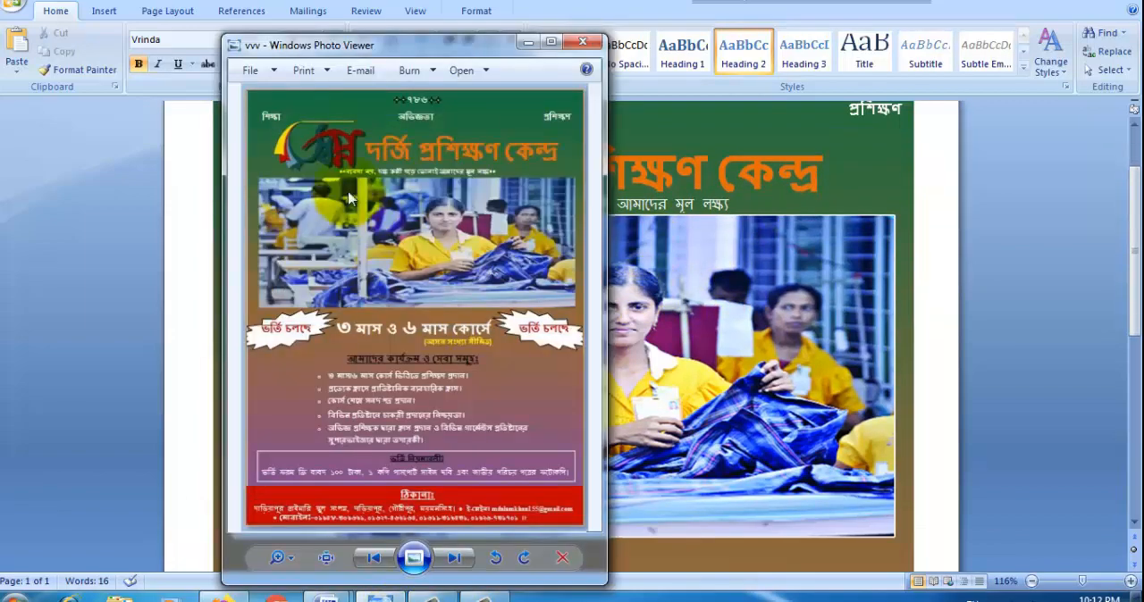
{"action": "left_click", "coordinate": [688, 204]}
{"action": "left_click", "coordinate": [393, 204]}
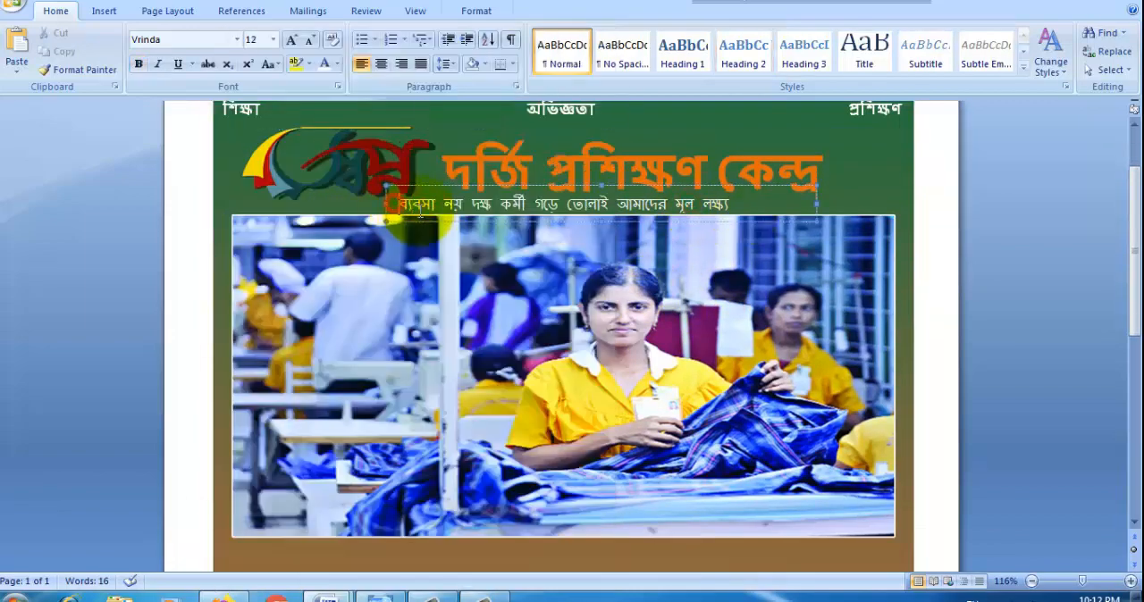
{"action": "left_click", "coordinate": [369, 203]}
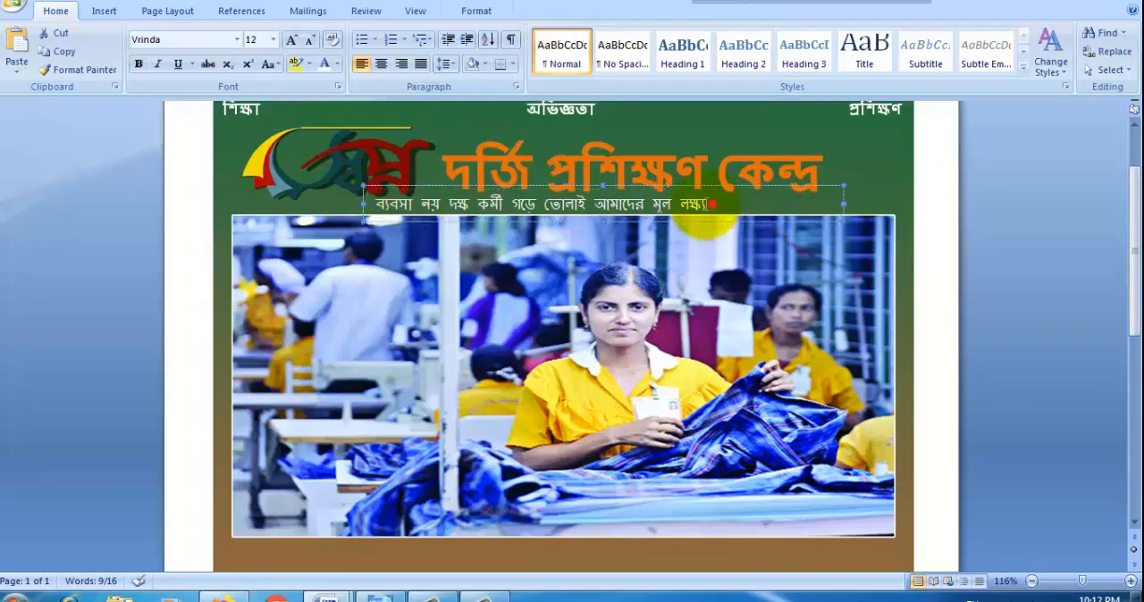
{"action": "left_click", "coordinate": [381, 63]}
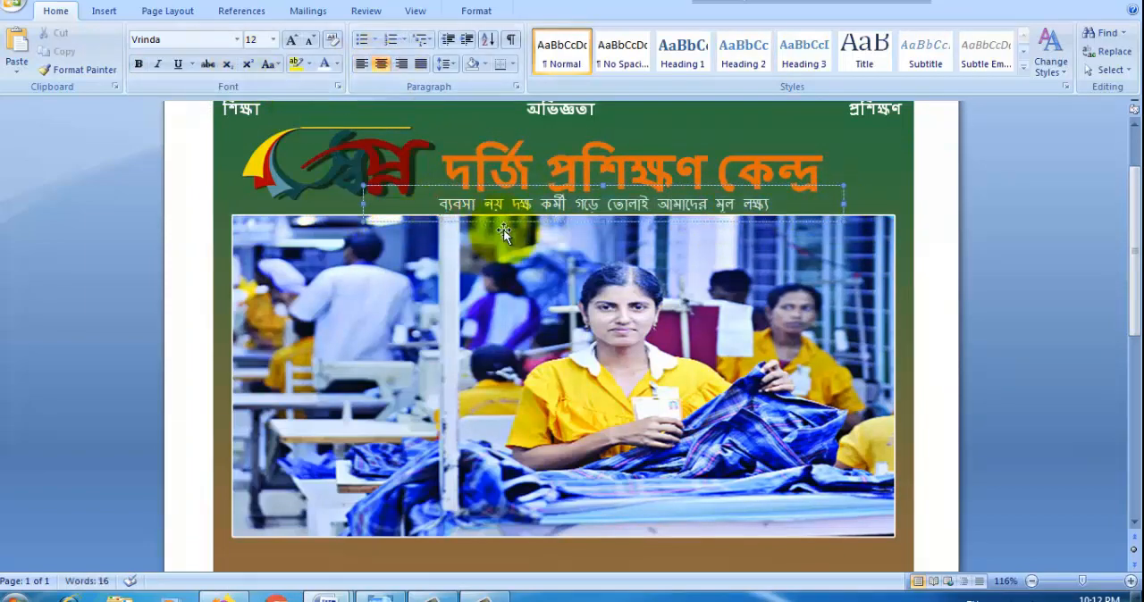
Step: Add "**" at both ends of the slogan and widen its text box to the full width of the flyer
{"action": "type", "text": "**"}
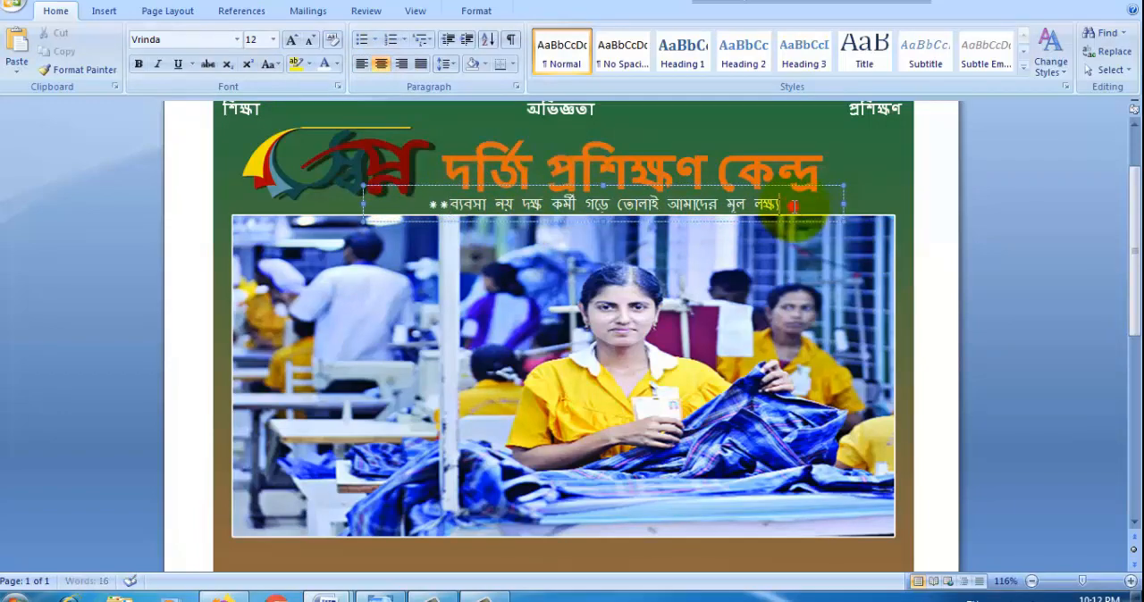
{"action": "type", "text": "*"}
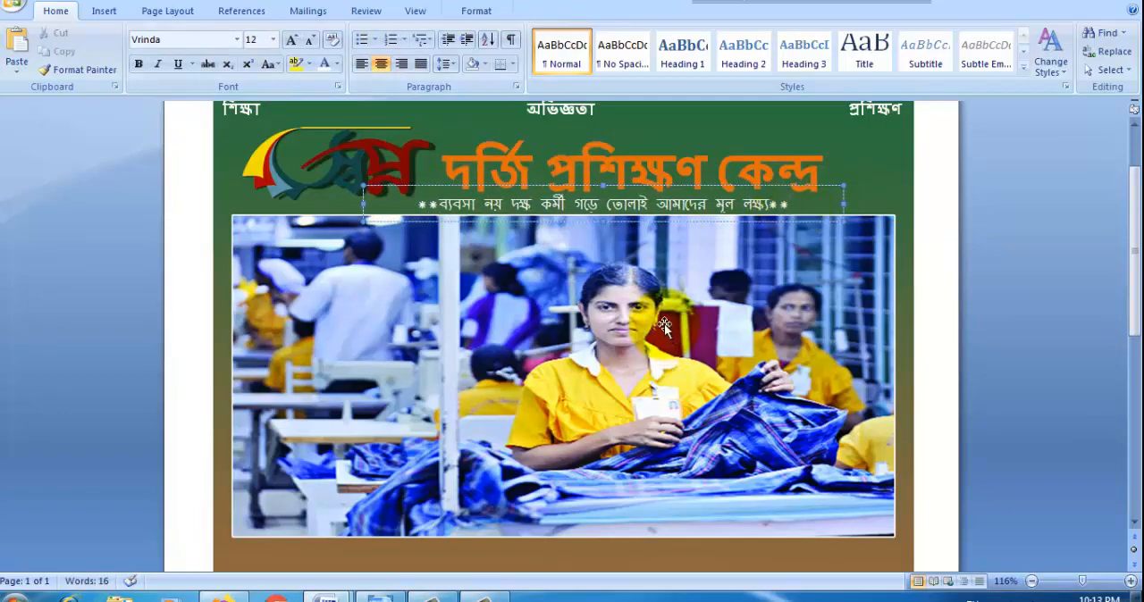
{"action": "left_click_drag", "start_coordinate": [844, 205], "coordinate": [918, 205]}
{"action": "left_click_drag", "start_coordinate": [368, 204], "coordinate": [213, 205]}
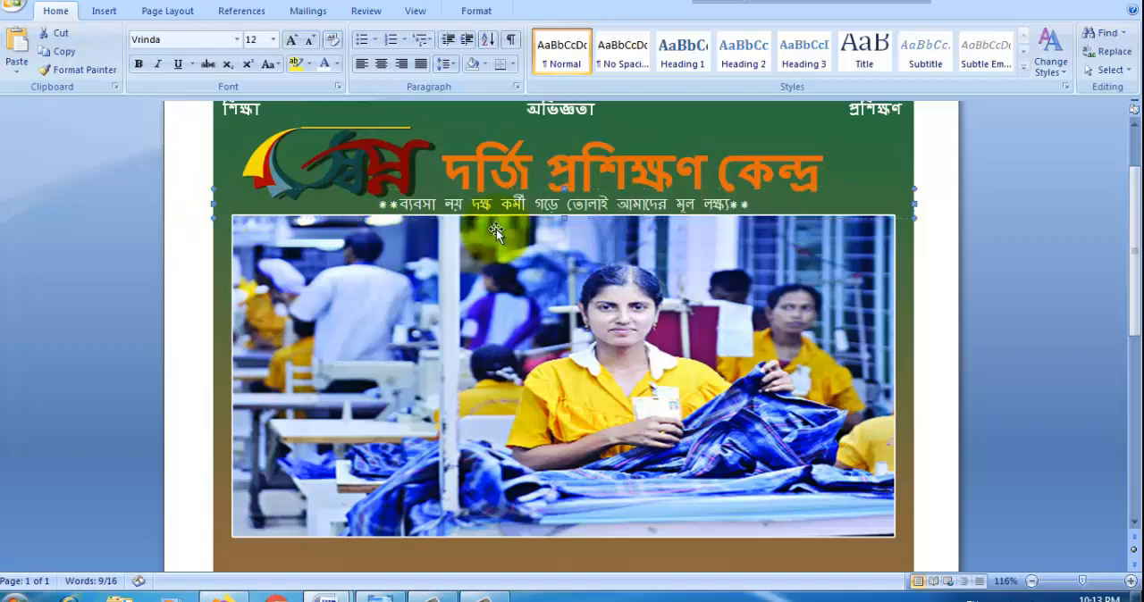
{"action": "left_click", "coordinate": [449, 175]}
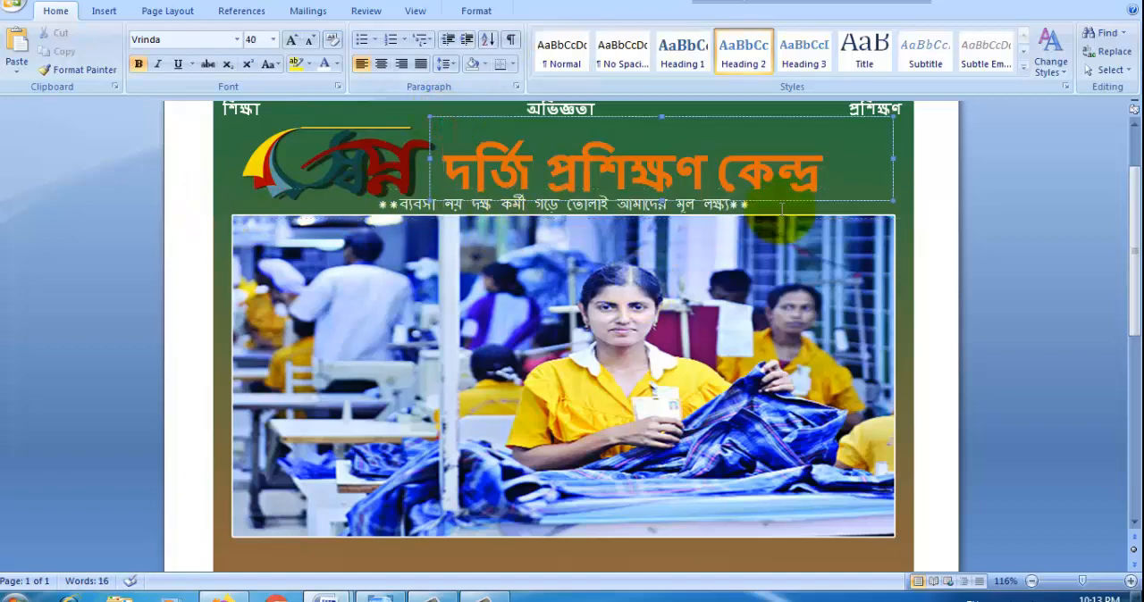
{"action": "left_click", "coordinate": [905, 184]}
Step: Draw a 16-point star about 1.57" high and 1.74" wide beneath the photo, following the reference flyer
{"action": "left_click", "coordinate": [380, 594]}
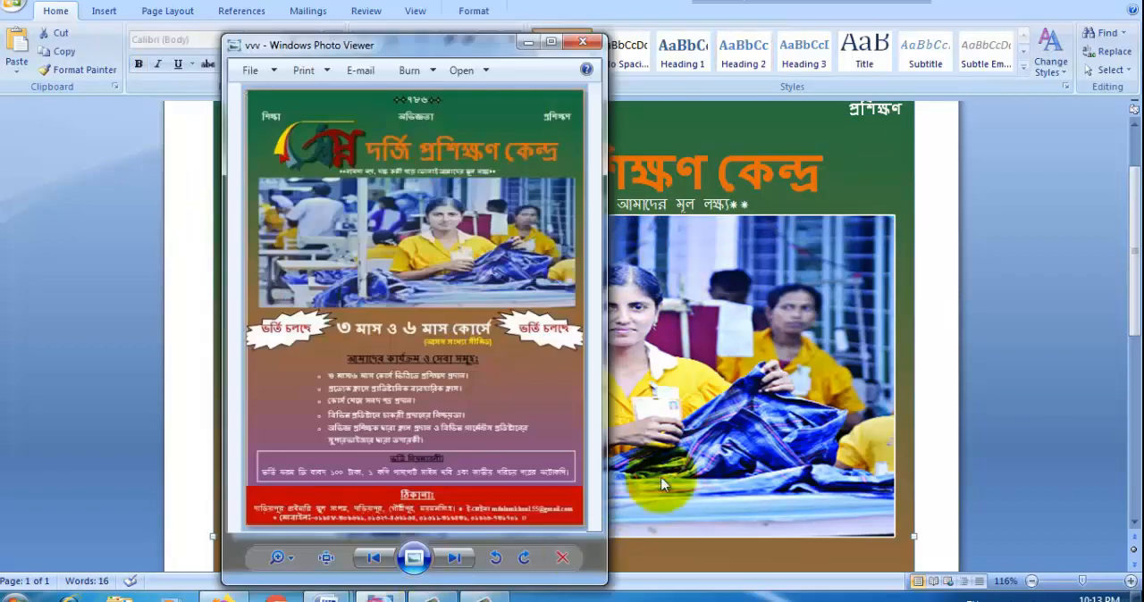
{"action": "left_click", "coordinate": [699, 246]}
{"action": "scroll", "coordinate": [330, 282], "scroll_direction": "down", "scroll_amount": 6}
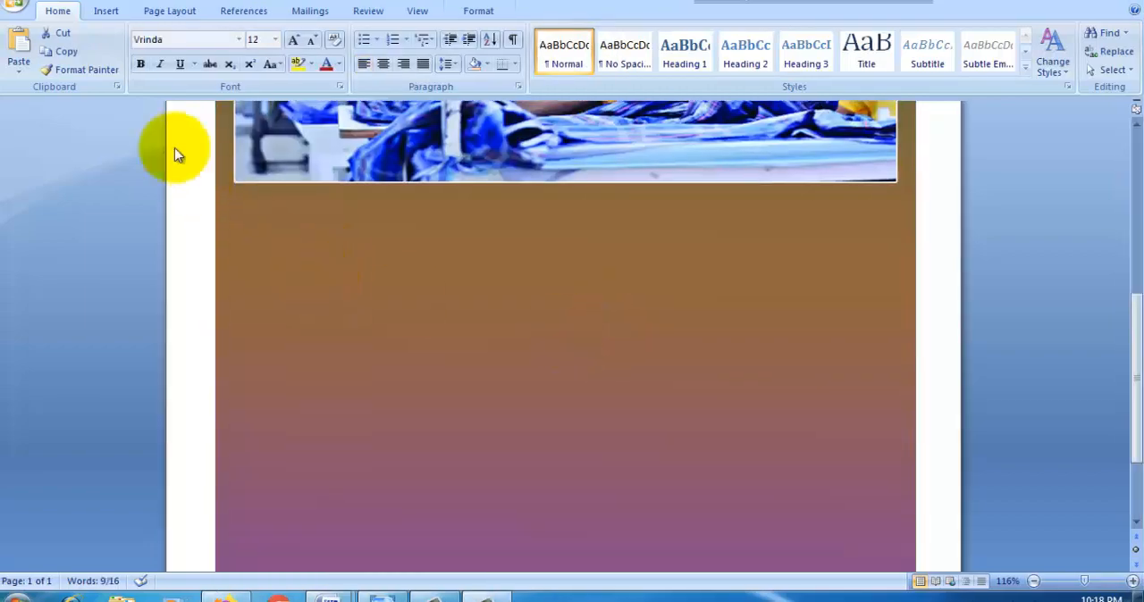
{"action": "left_click", "coordinate": [103, 10]}
{"action": "left_click", "coordinate": [248, 59]}
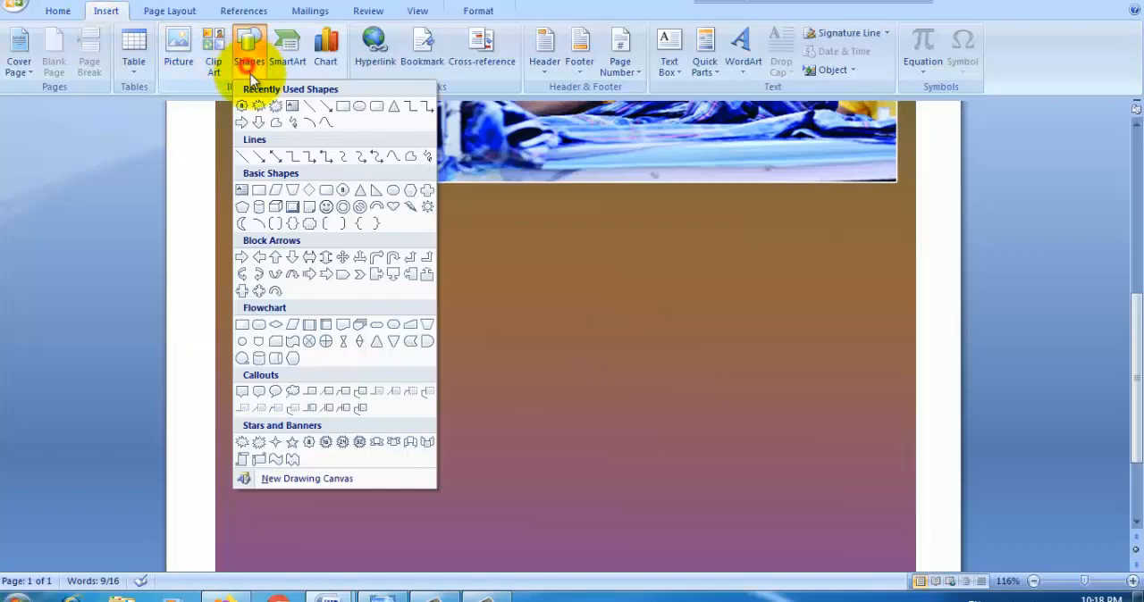
{"action": "left_click", "coordinate": [309, 445]}
{"action": "left_click_drag", "start_coordinate": [262, 248], "coordinate": [426, 394]}
Step: Copy "ভর্তি চলছে" from Doc2 and paste it as text inside the star
{"action": "right_click", "coordinate": [342, 327]}
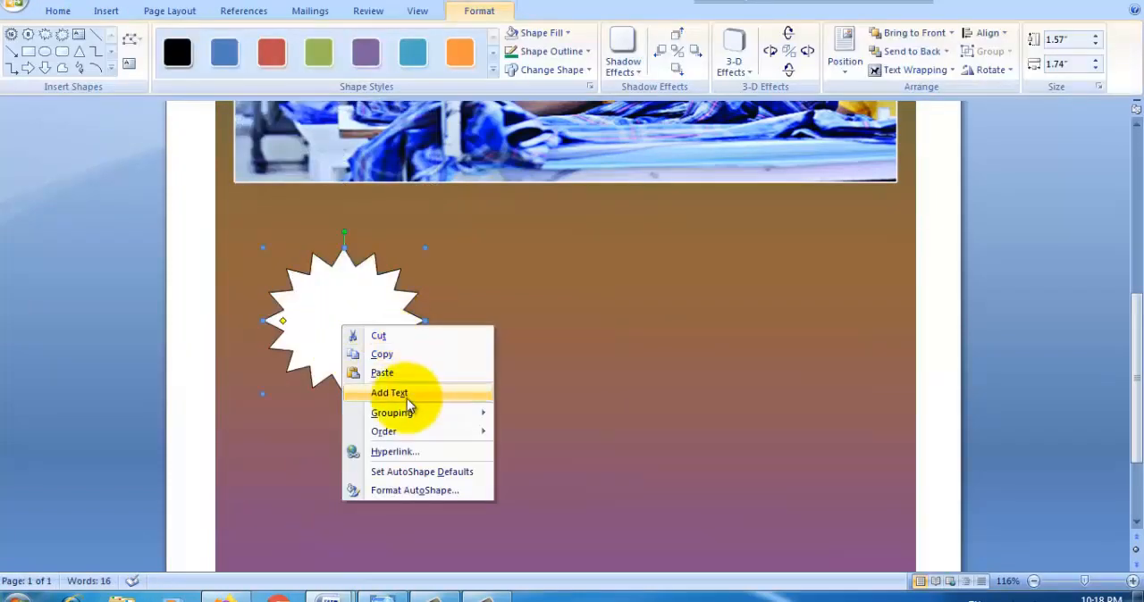
{"action": "left_click", "coordinate": [409, 396]}
{"action": "left_click", "coordinate": [323, 599]}
{"action": "left_click", "coordinate": [429, 527]}
{"action": "left_click_drag", "start_coordinate": [359, 228], "coordinate": [291, 226]}
{"action": "key", "text": "ctrl+c"}
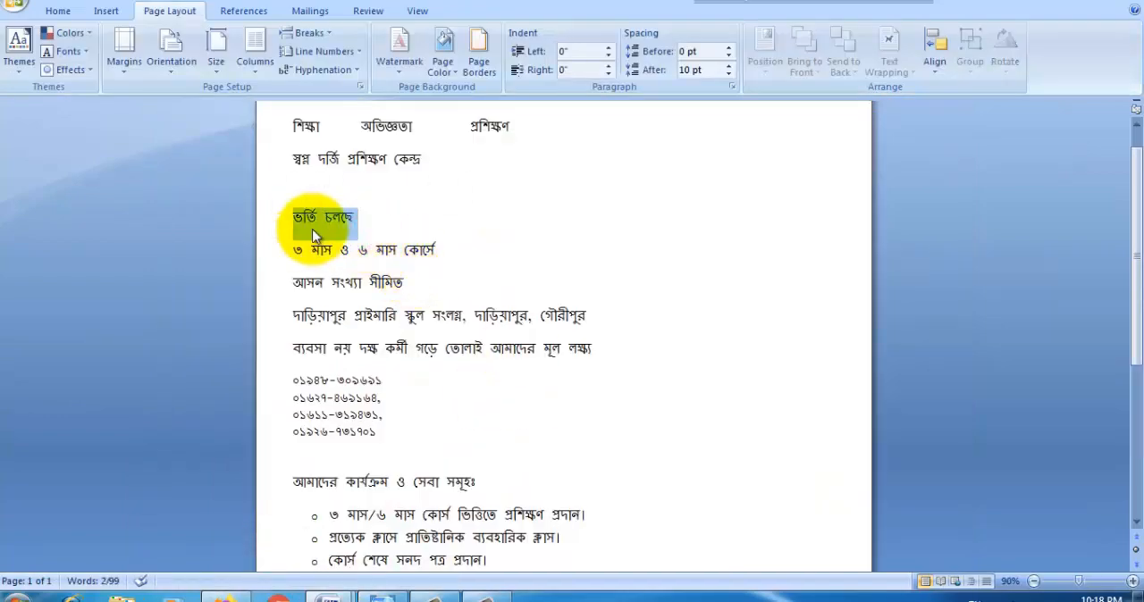
{"action": "left_click", "coordinate": [387, 599]}
{"action": "left_click", "coordinate": [329, 597]}
{"action": "left_click", "coordinate": [421, 524]}
{"action": "key", "text": "ctrl+v"}
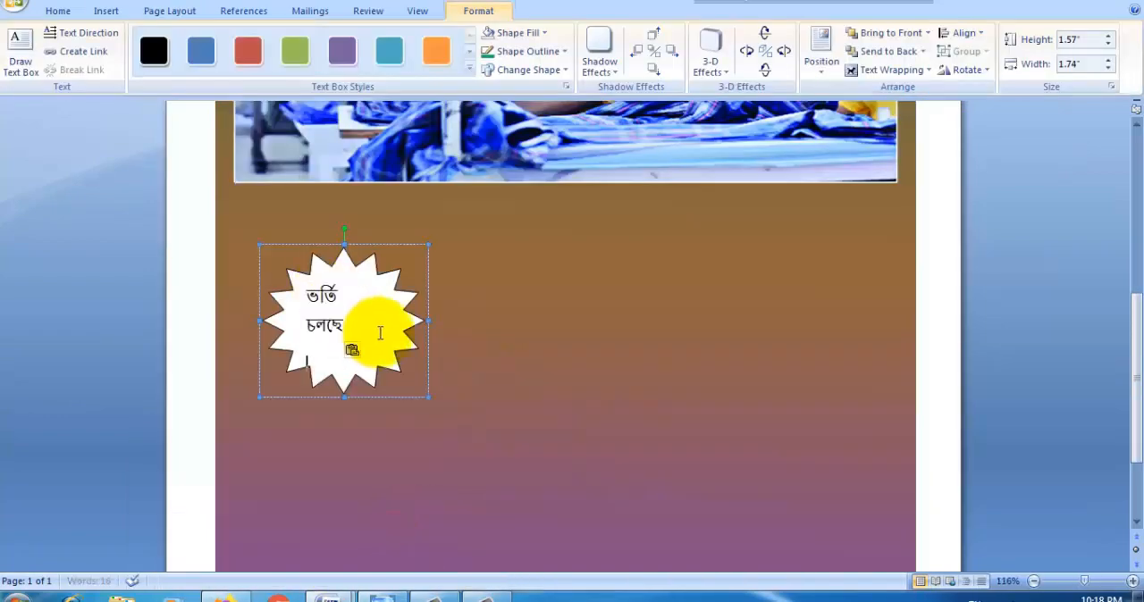
Step: Stretch the star into a flatter shape about 1.96" wide, and style its text as Heading 3 in red
{"action": "left_click_drag", "start_coordinate": [480, 319], "coordinate": [480, 319]}
{"action": "left_click_drag", "start_coordinate": [370, 393], "coordinate": [372, 310]}
{"action": "left_click_drag", "start_coordinate": [481, 280], "coordinate": [312, 273]}
{"action": "left_click", "coordinate": [58, 12]}
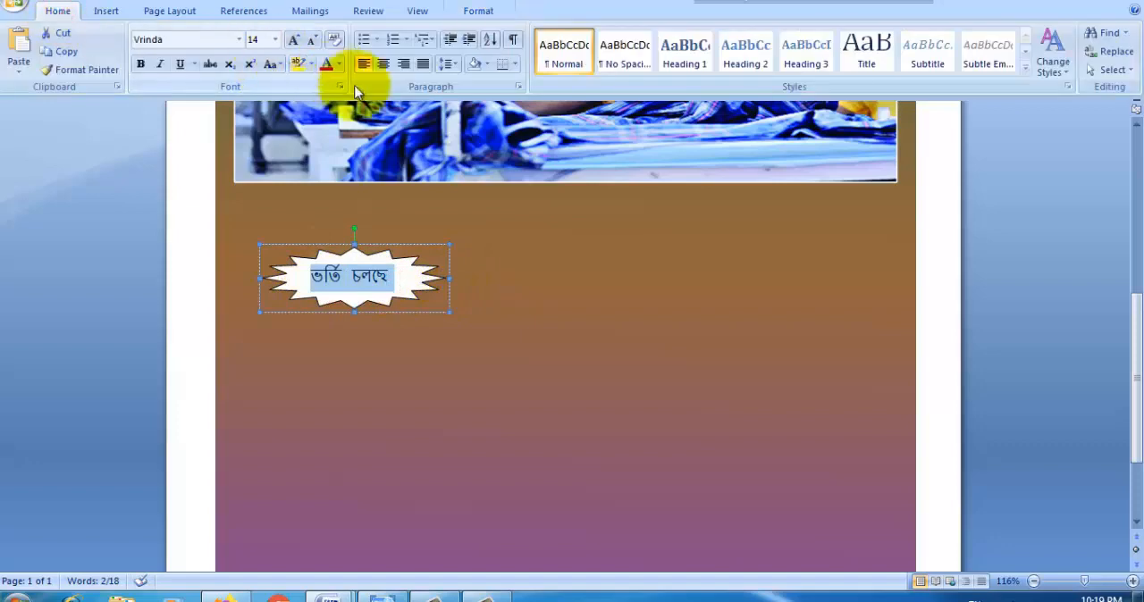
{"action": "left_click", "coordinate": [806, 49]}
{"action": "left_click", "coordinate": [362, 287]}
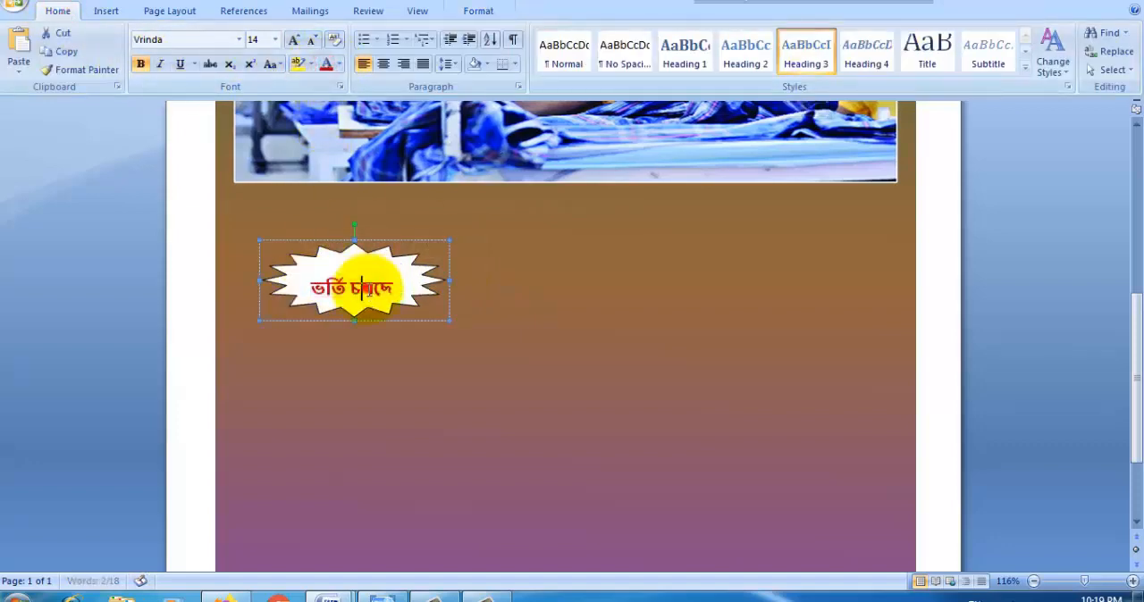
Step: Tilt the star slightly counterclockwise and fill it with light purple
{"action": "left_click_drag", "start_coordinate": [335, 228], "coordinate": [319, 235]}
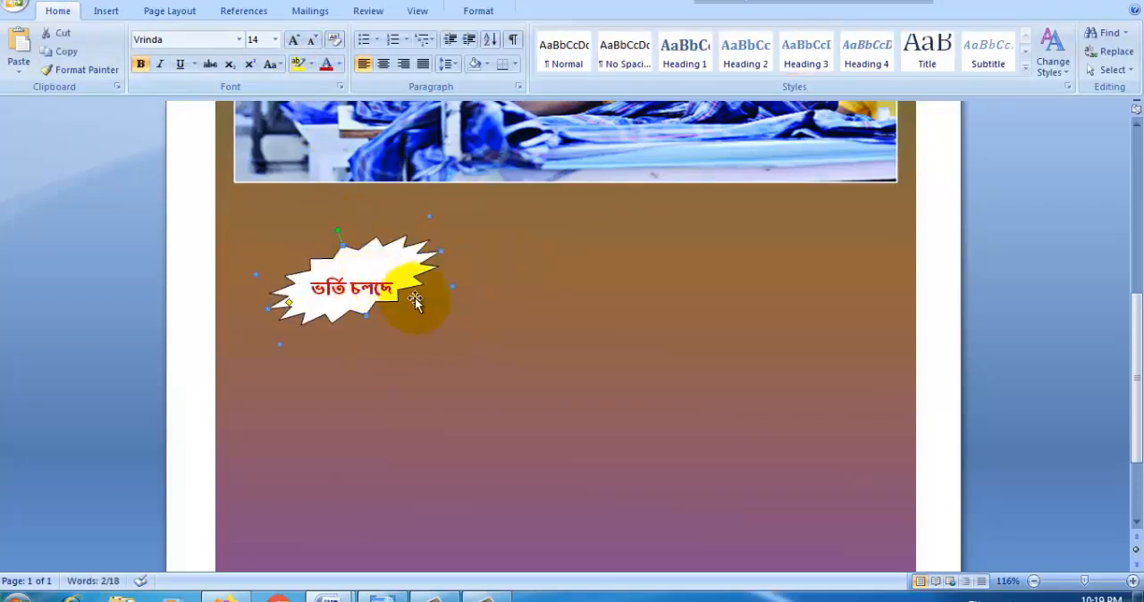
{"action": "left_click", "coordinate": [361, 288]}
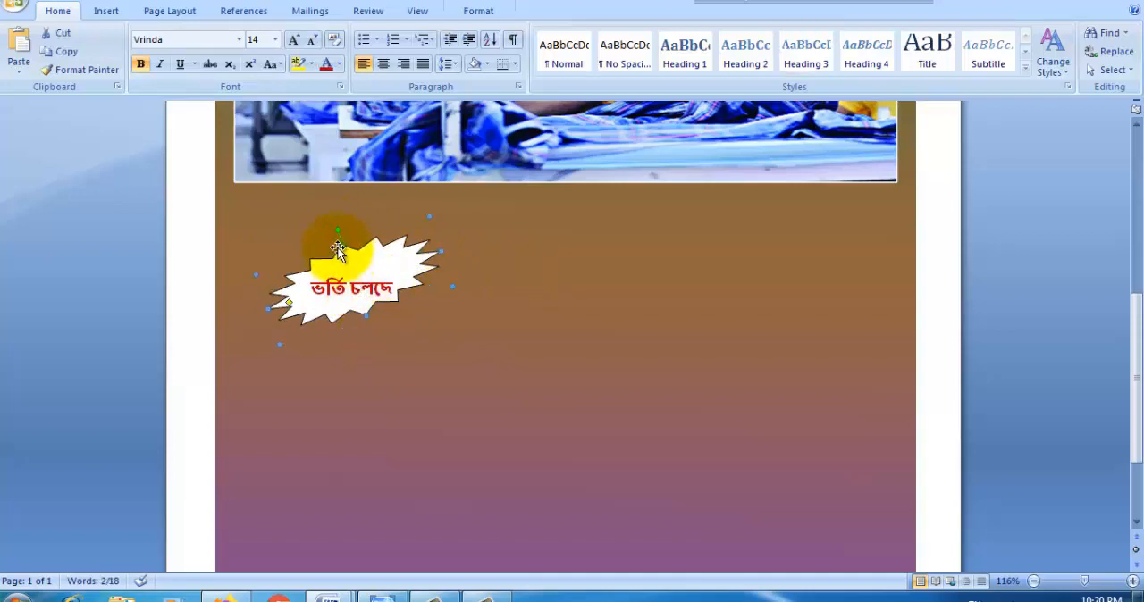
{"action": "left_click", "coordinate": [478, 11]}
{"action": "left_click", "coordinate": [514, 32]}
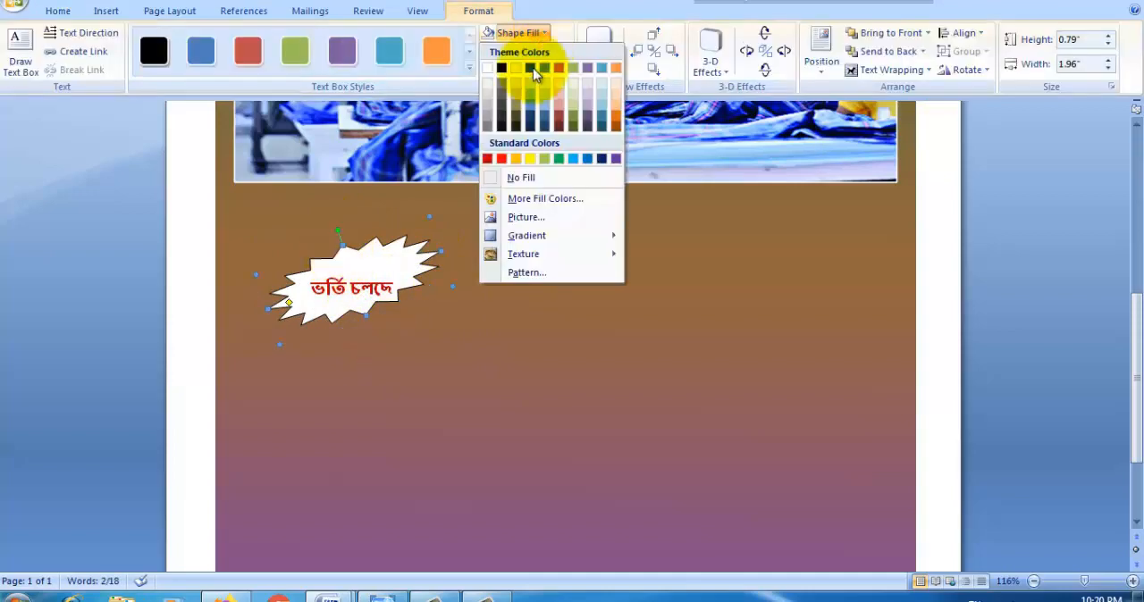
{"action": "left_click", "coordinate": [586, 115]}
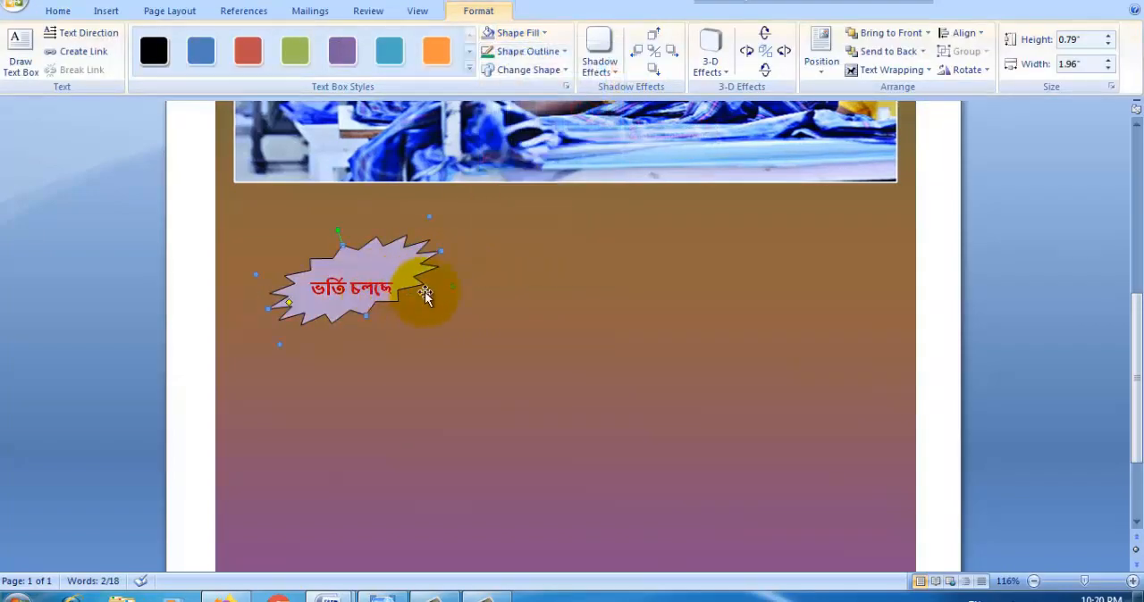
{"action": "left_click_drag", "start_coordinate": [354, 239], "coordinate": [346, 228]}
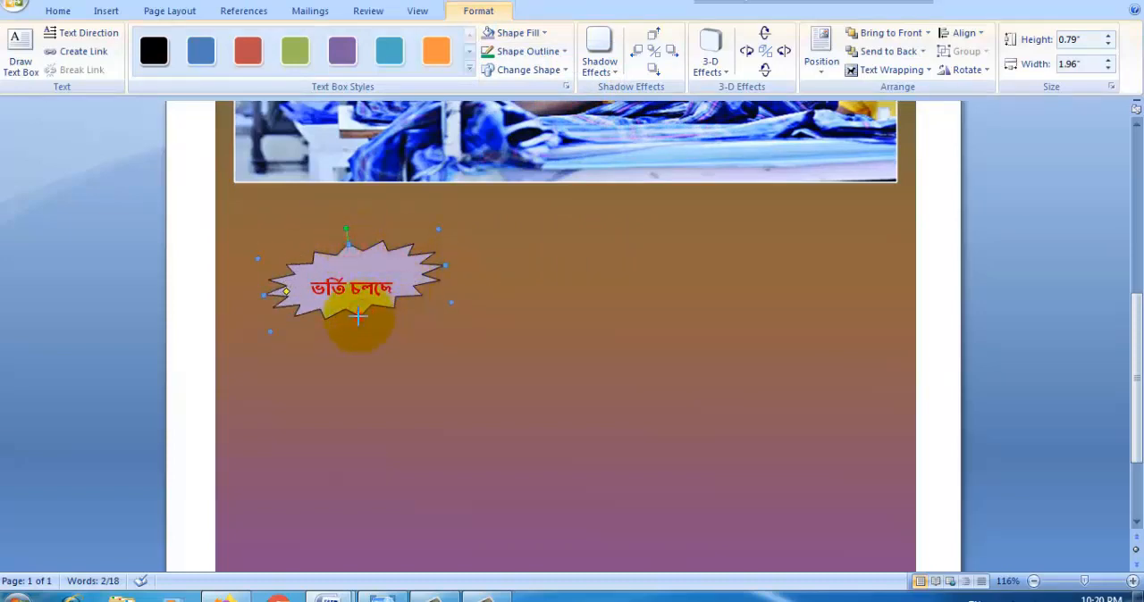
Step: Move the star up against the flyer's left edge just below the photo and enlarge it to about 0.93" by 2.04"
{"action": "key", "text": "Up"}
{"action": "key", "text": "Up"}
{"action": "key", "text": "Up"}
{"action": "key", "text": "Left"}
{"action": "key", "text": "Left"}
{"action": "key", "text": "Left"}
{"action": "key", "text": "Left"}
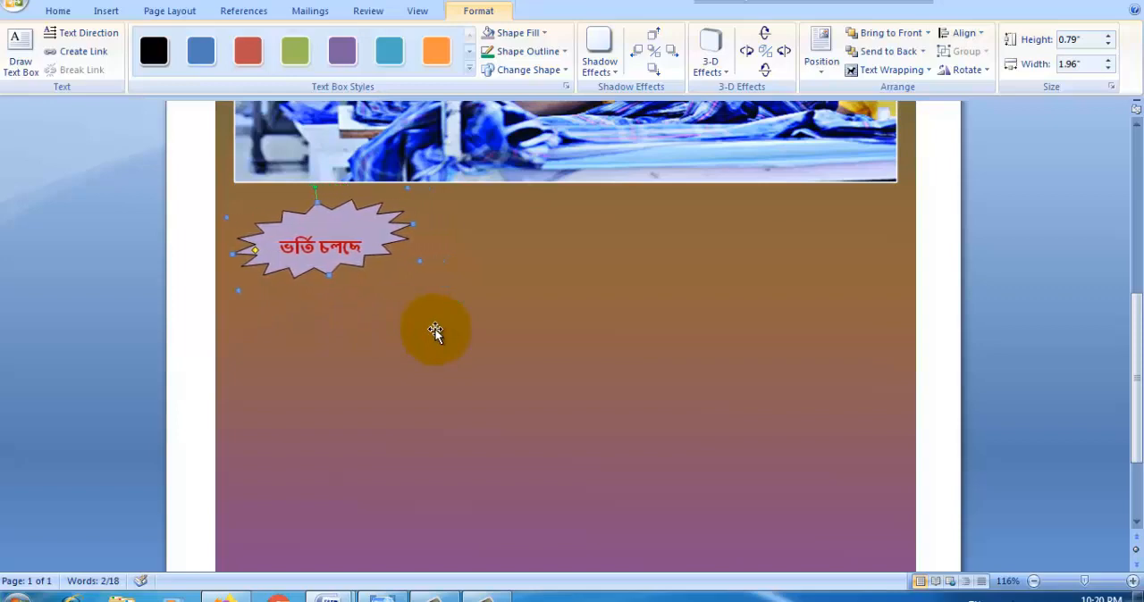
{"action": "key", "text": "Up"}
{"action": "key", "text": "Up"}
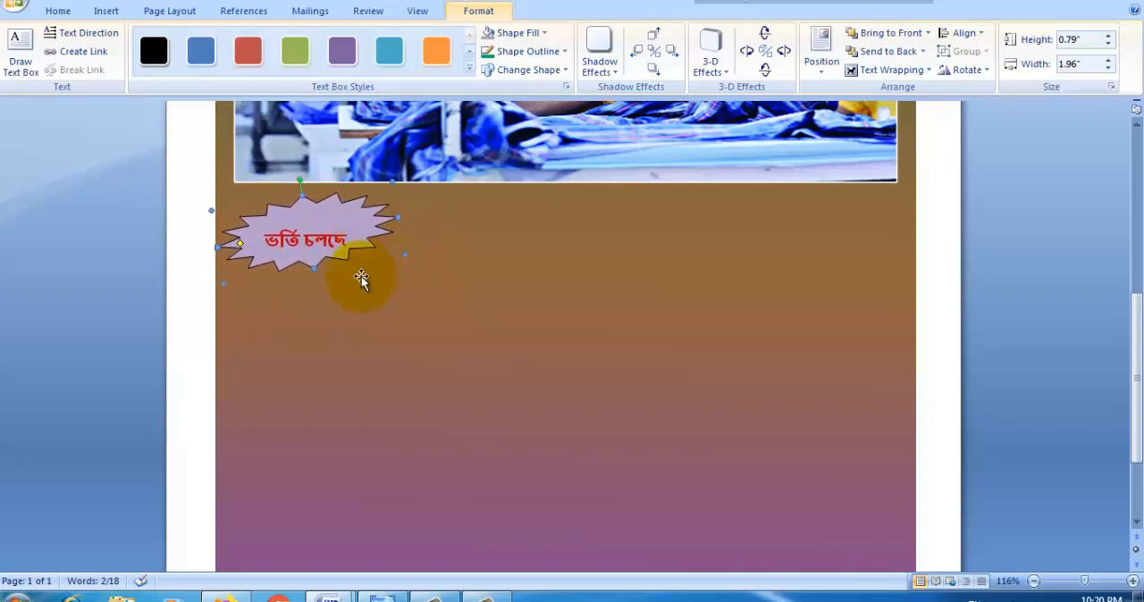
{"action": "left_click_drag", "start_coordinate": [311, 275], "coordinate": [313, 284]}
{"action": "left_click_drag", "start_coordinate": [407, 220], "coordinate": [409, 222]}
Step: Set the star's text "ভর্তি চলছে" to font size 15
{"action": "triple_click", "coordinate": [327, 243]}
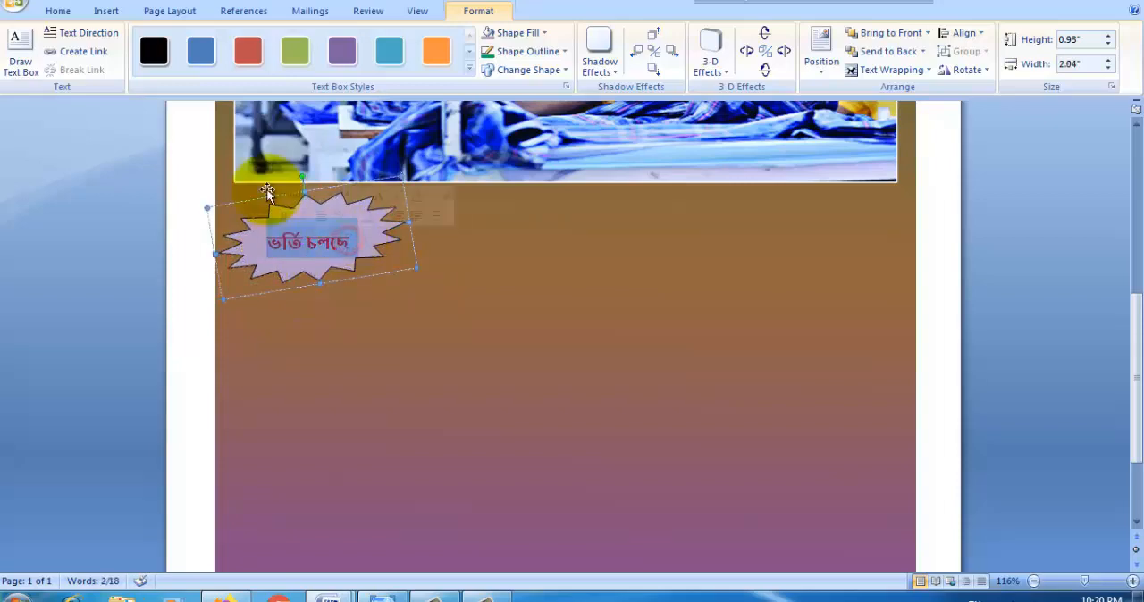
{"action": "left_click", "coordinate": [57, 10]}
{"action": "left_click", "coordinate": [275, 41]}
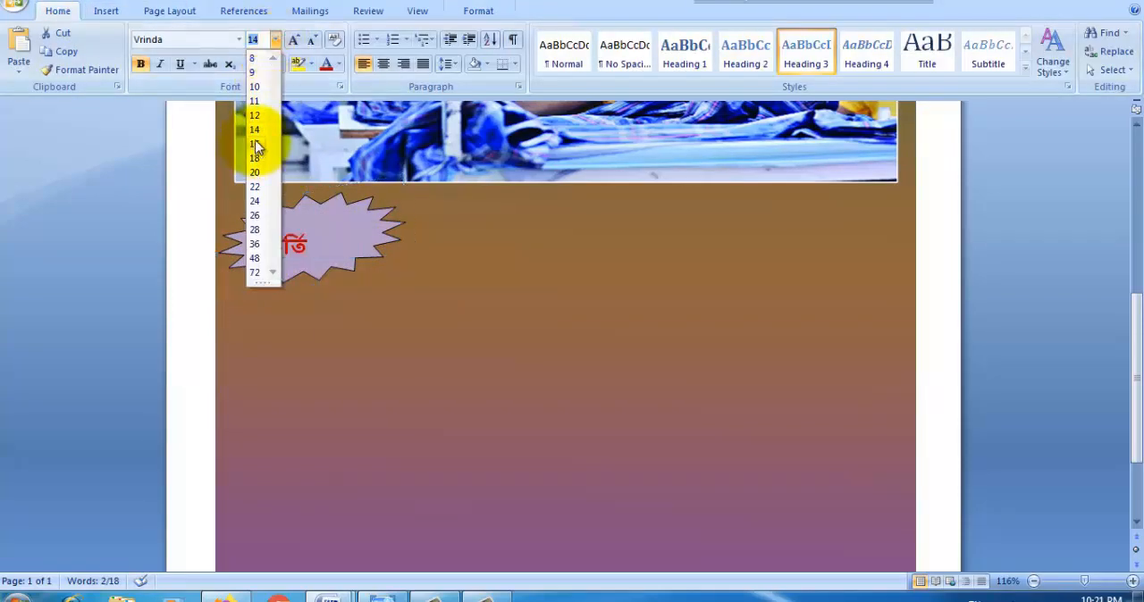
{"action": "left_click", "coordinate": [402, 255]}
{"action": "left_click", "coordinate": [256, 39]}
{"action": "type", "text": "15"}
{"action": "key", "text": "Return"}
{"action": "left_click", "coordinate": [335, 247]}
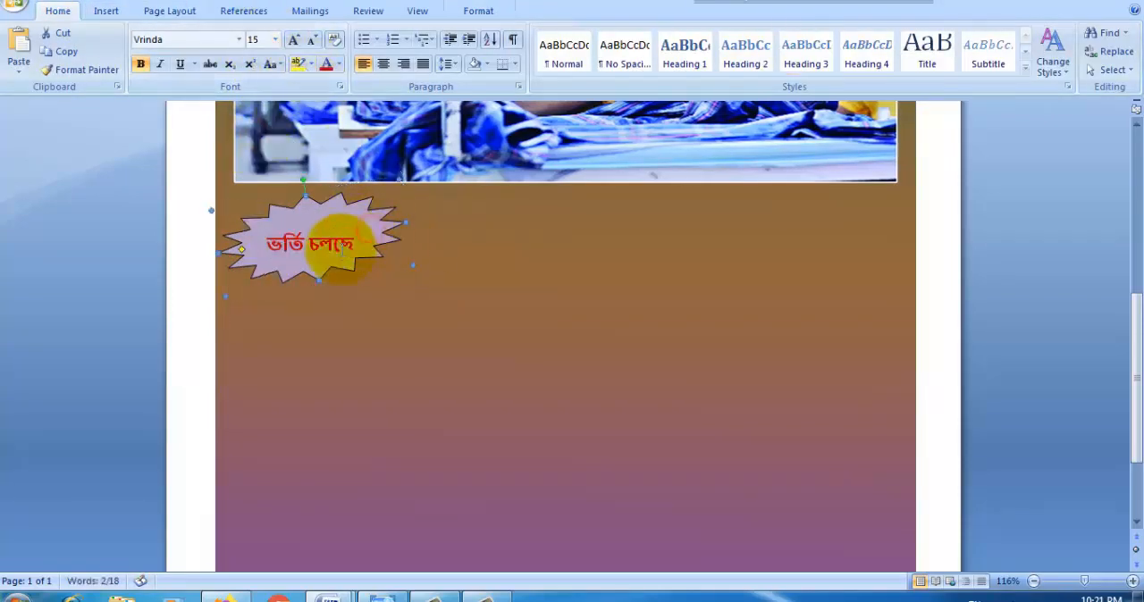
Step: Duplicate the star, place the copy at the flyer's right edge opposite the original, and tilt it slightly clockwise
{"action": "left_click", "coordinate": [292, 196]}
{"action": "left_click", "coordinate": [62, 51]}
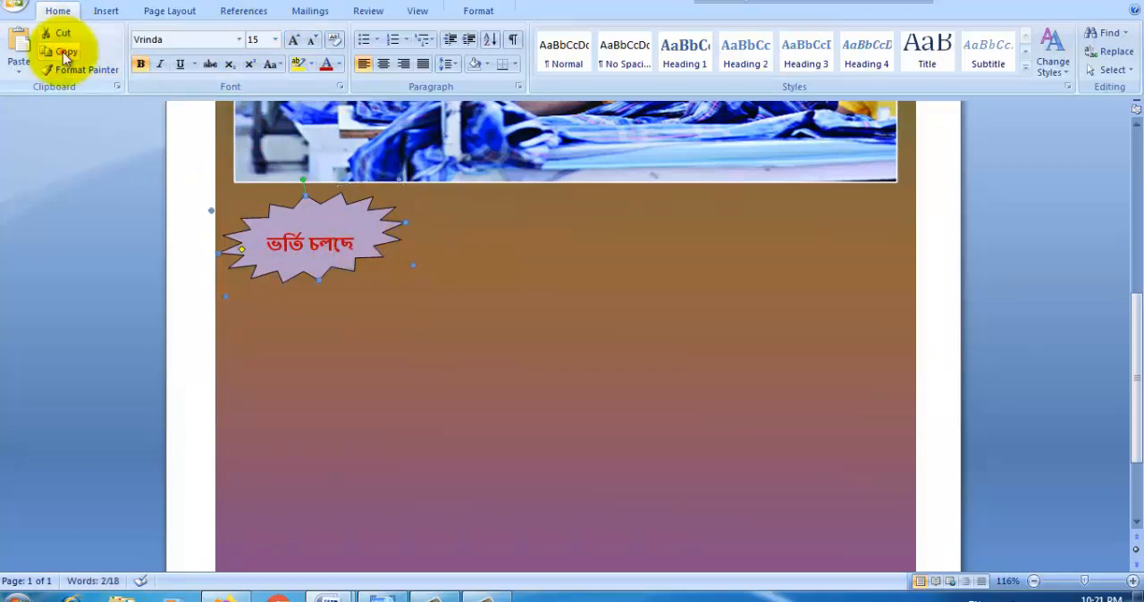
{"action": "left_click", "coordinate": [19, 45]}
{"action": "left_click_drag", "start_coordinate": [357, 261], "coordinate": [422, 286]}
{"action": "left_click_drag", "start_coordinate": [523, 240], "coordinate": [816, 204]}
{"action": "left_click_drag", "start_coordinate": [834, 276], "coordinate": [835, 265]}
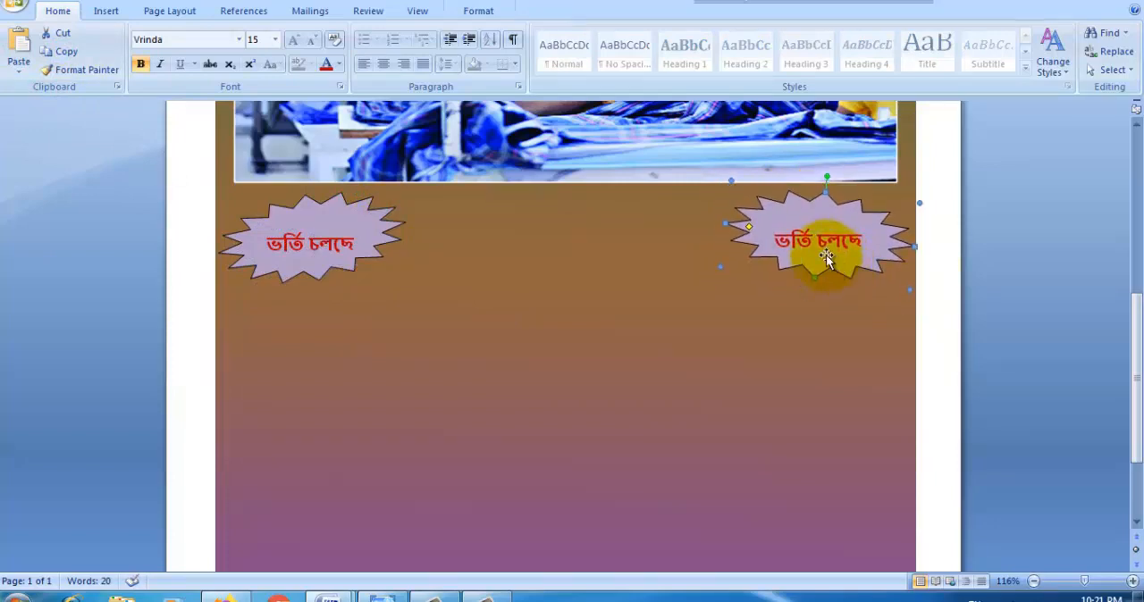
{"action": "left_click", "coordinate": [825, 254]}
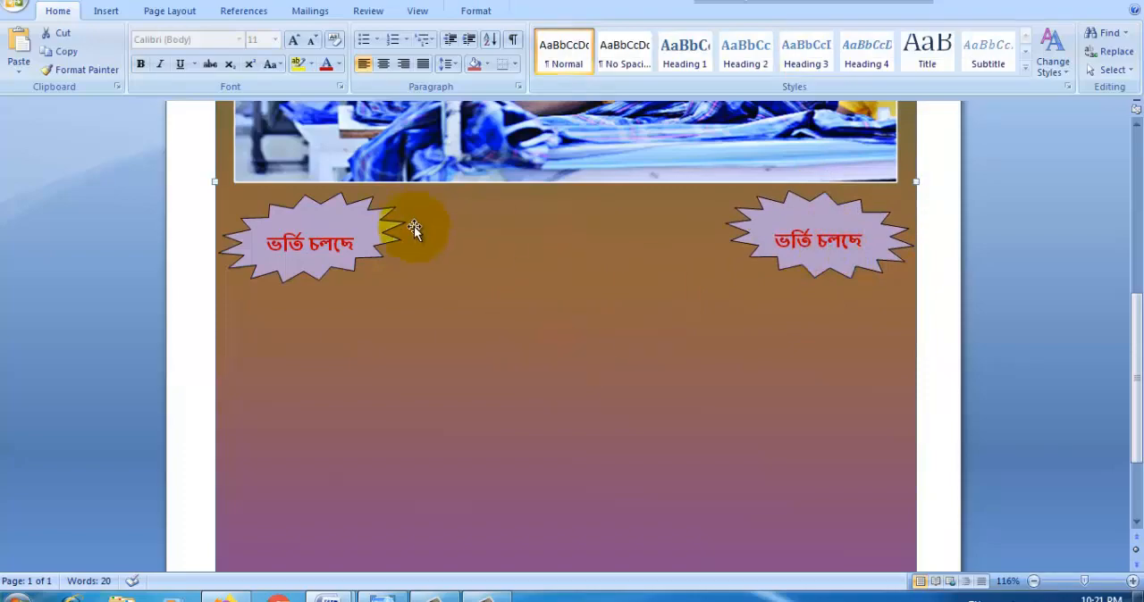
Step: Copy the line "৩ মাস ও ৬ মাস কোর্সে" from Doc2 and return to the flyer document
{"action": "left_click", "coordinate": [397, 598]}
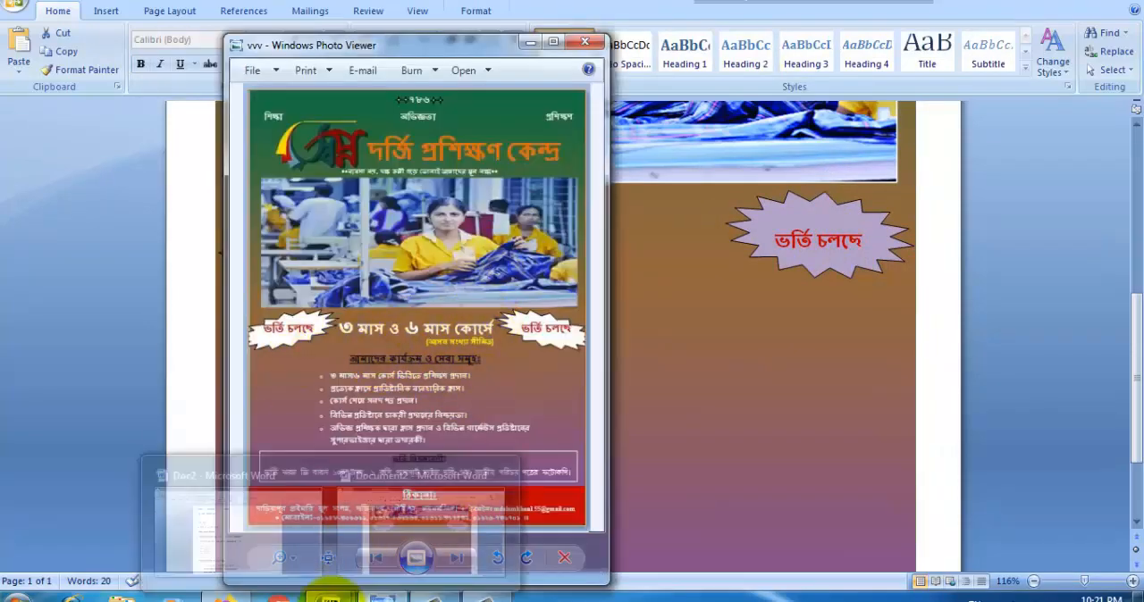
{"action": "left_click", "coordinate": [270, 545]}
{"action": "left_click_drag", "start_coordinate": [445, 249], "coordinate": [297, 251]}
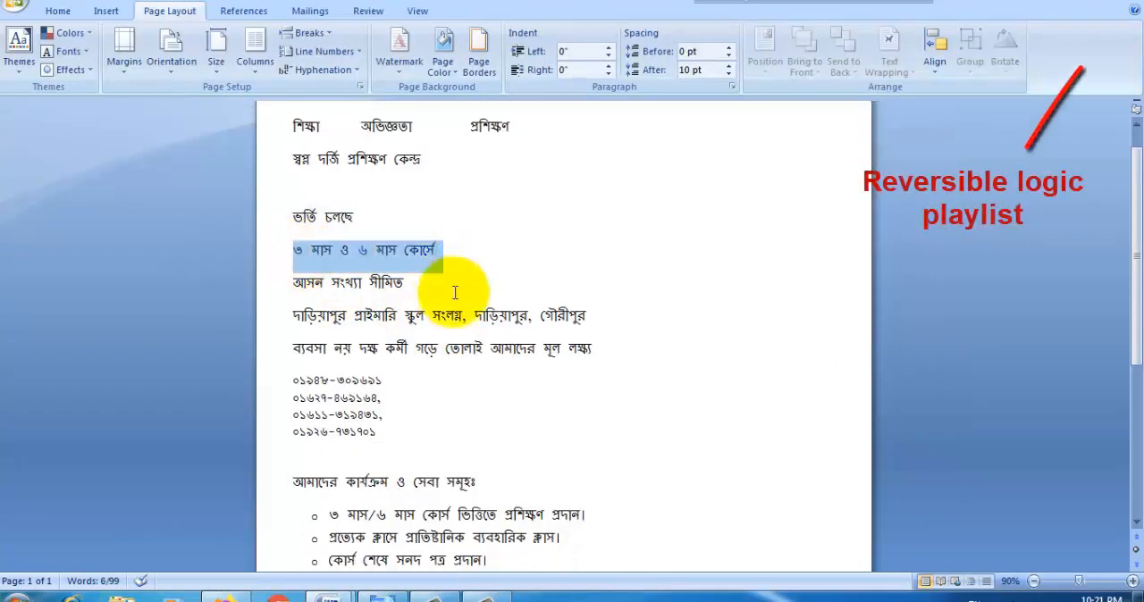
{"action": "left_click", "coordinate": [332, 599]}
{"action": "left_click", "coordinate": [409, 545]}
Step: Draw a text box about 0.83" by 7.49" across the flyer just below the photo and paste the copied course line into it
{"action": "left_click", "coordinate": [105, 11]}
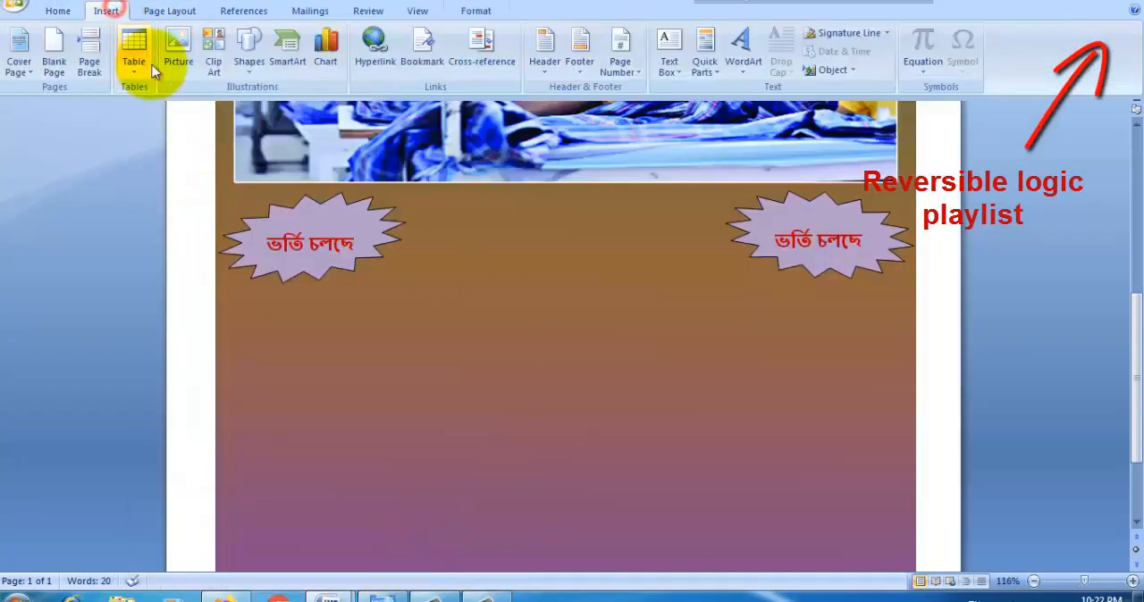
{"action": "left_click", "coordinate": [249, 49]}
{"action": "left_click", "coordinate": [310, 106]}
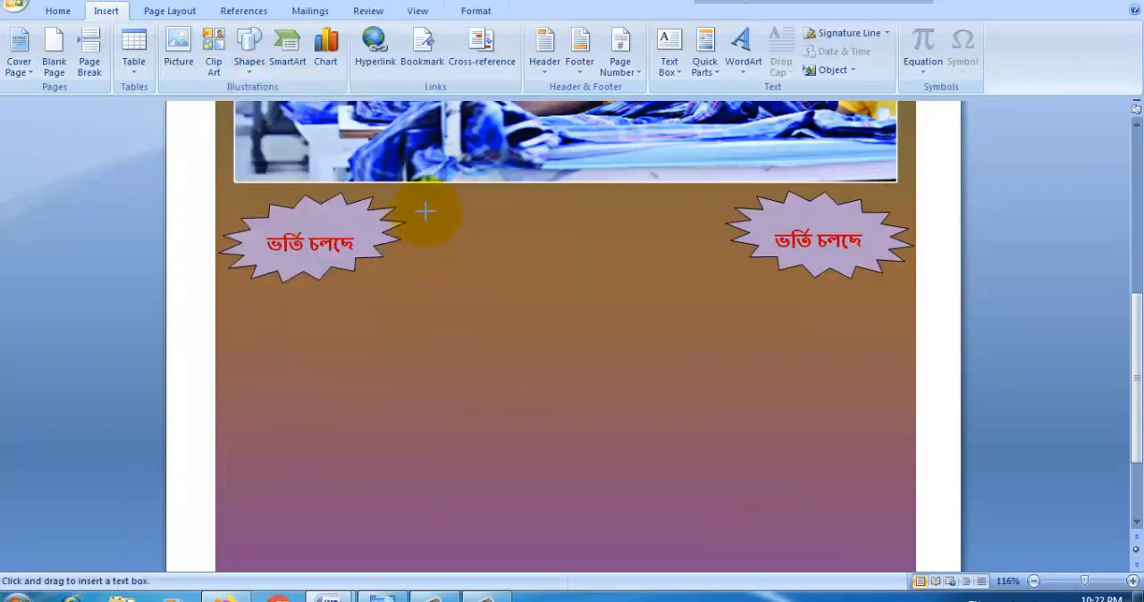
{"action": "left_click_drag", "start_coordinate": [742, 283], "coordinate": [915, 272]}
{"action": "left_click_drag", "start_coordinate": [416, 232], "coordinate": [214, 233]}
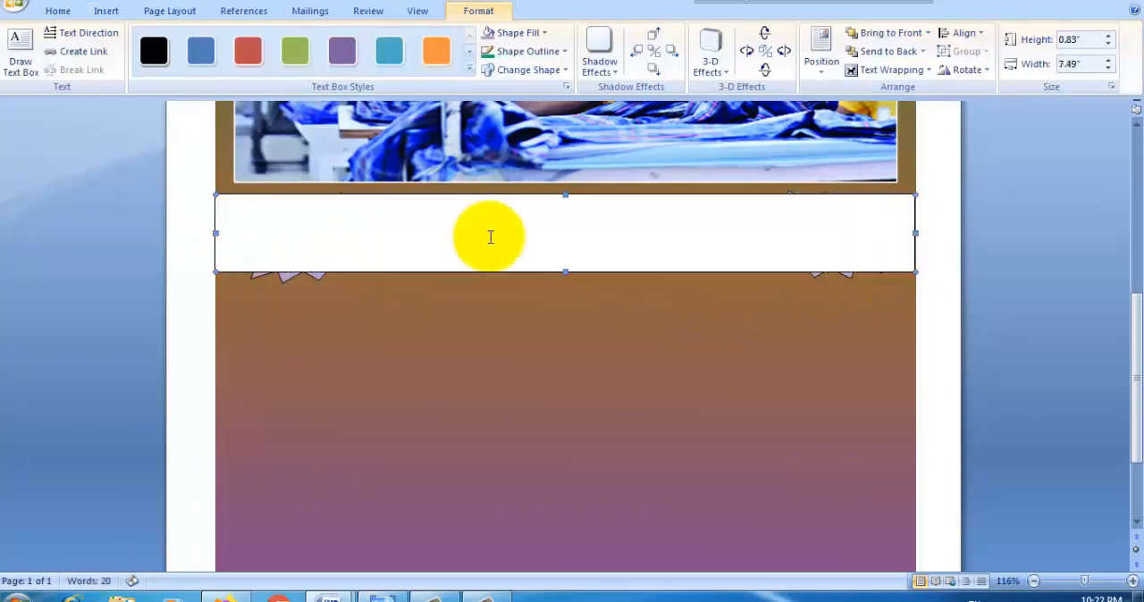
{"action": "key", "text": "ctrl+v"}
Step: Format the line "৩ মাস ও ৬ মাস কোর্সে" with the Heading 2 style at font size 28 and centre it
{"action": "left_click_drag", "start_coordinate": [410, 213], "coordinate": [226, 213]}
{"action": "left_click", "coordinate": [57, 11]}
{"action": "left_click", "coordinate": [274, 40]}
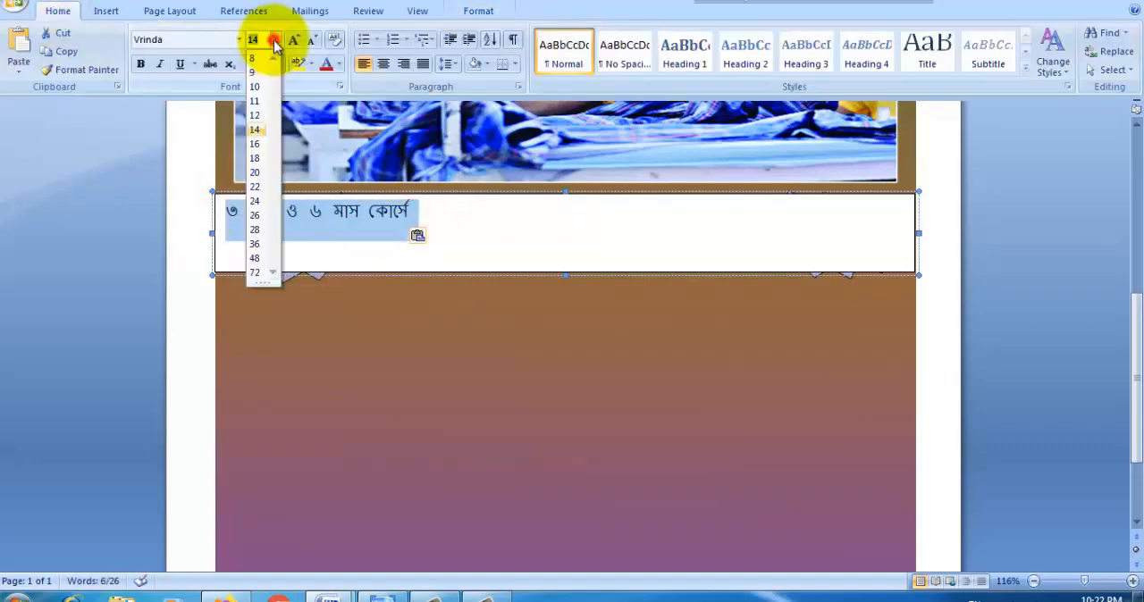
{"action": "left_click", "coordinate": [256, 201]}
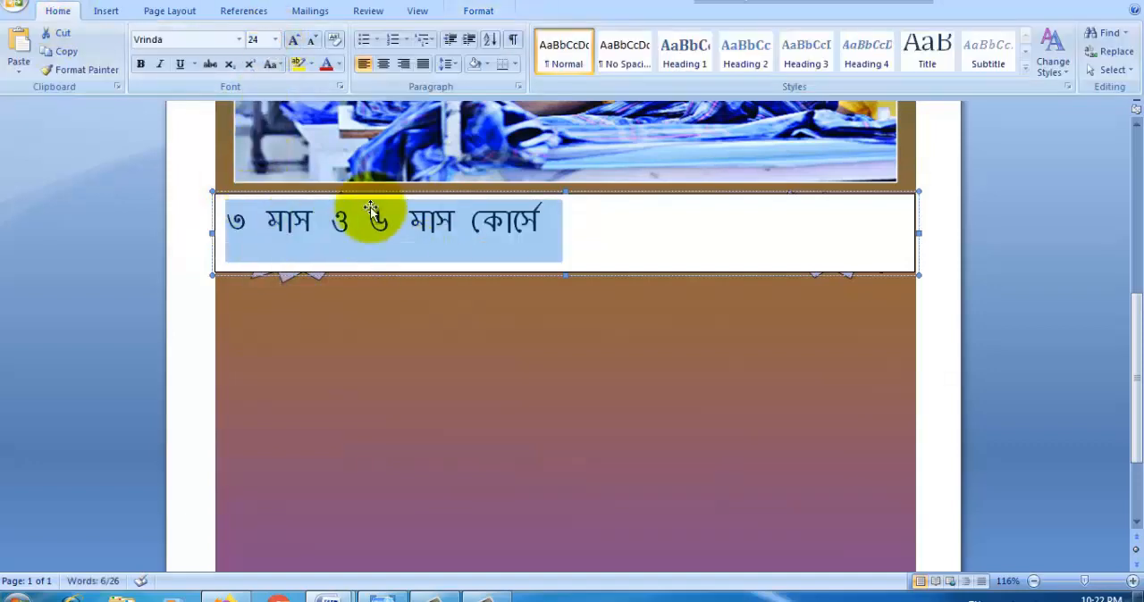
{"action": "left_click", "coordinate": [743, 54]}
{"action": "left_click", "coordinate": [276, 41]}
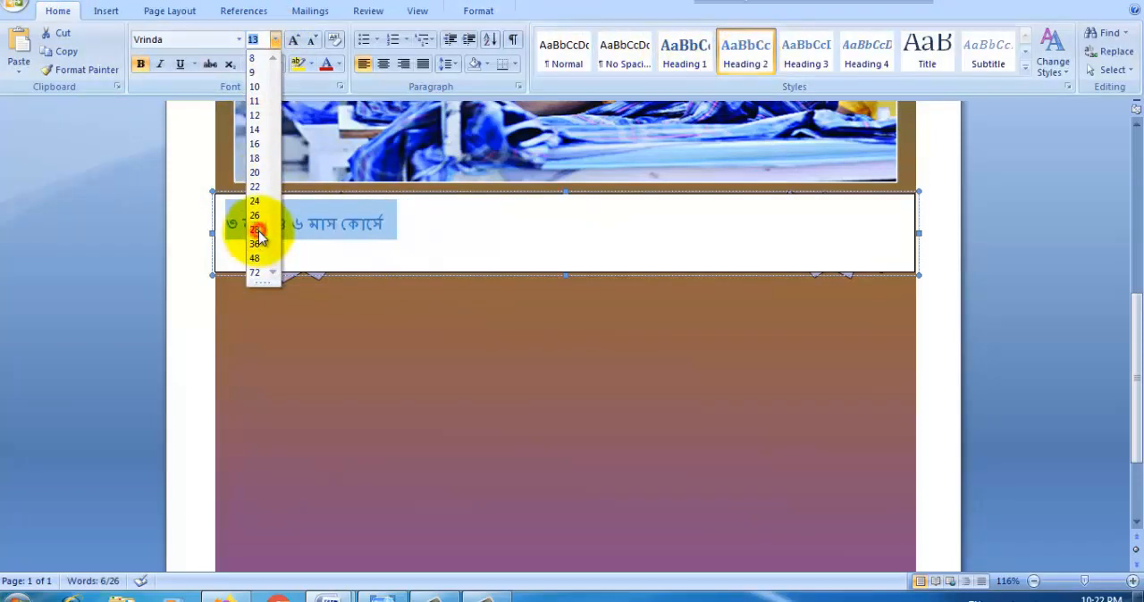
{"action": "left_click", "coordinate": [256, 229]}
{"action": "left_click", "coordinate": [383, 64]}
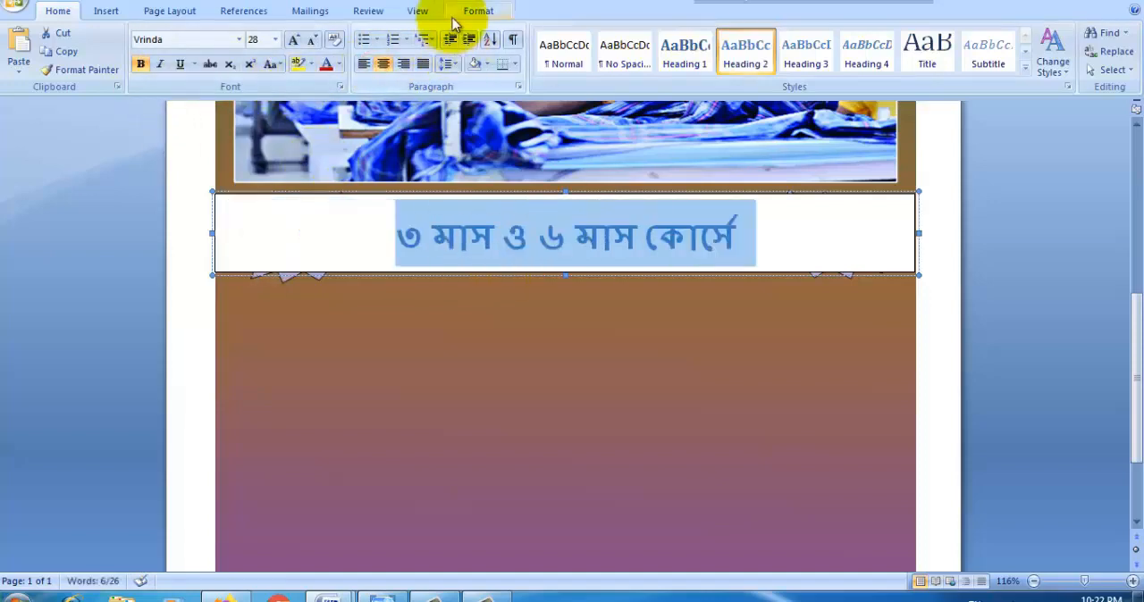
Step: Remove the course text box's fill and outline and colour its text white
{"action": "left_click", "coordinate": [477, 11]}
{"action": "left_click", "coordinate": [536, 32]}
{"action": "left_click", "coordinate": [511, 177]}
{"action": "left_click", "coordinate": [527, 51]}
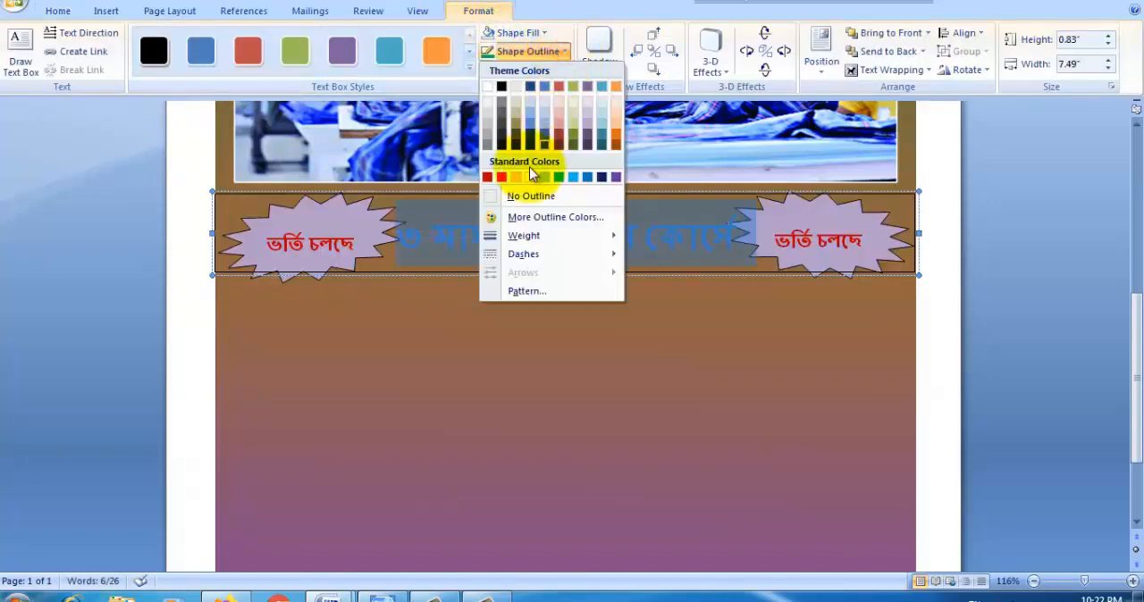
{"action": "left_click", "coordinate": [527, 196]}
{"action": "left_click", "coordinate": [58, 11]}
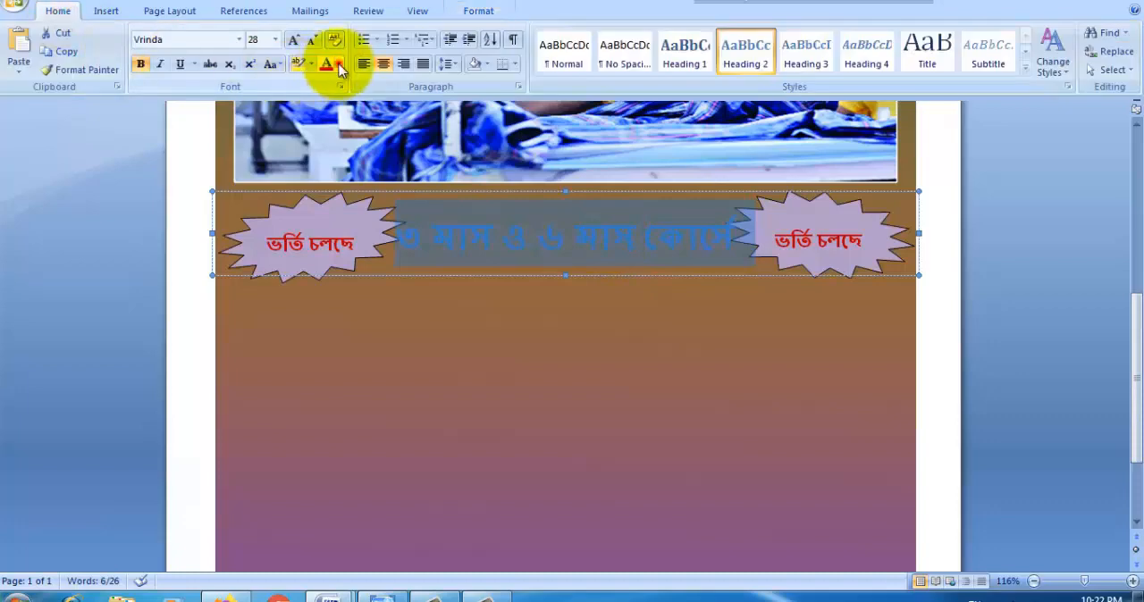
{"action": "left_click", "coordinate": [340, 67]}
{"action": "left_click", "coordinate": [328, 114]}
Step: Set the course line to font size 26 and enlarge its numerals ৩ and ৬ to size 36
{"action": "left_click", "coordinate": [473, 244]}
{"action": "left_click_drag", "start_coordinate": [753, 236], "coordinate": [432, 236]}
{"action": "left_click", "coordinate": [276, 40]}
{"action": "left_click", "coordinate": [254, 216]}
{"action": "left_click", "coordinate": [275, 40]}
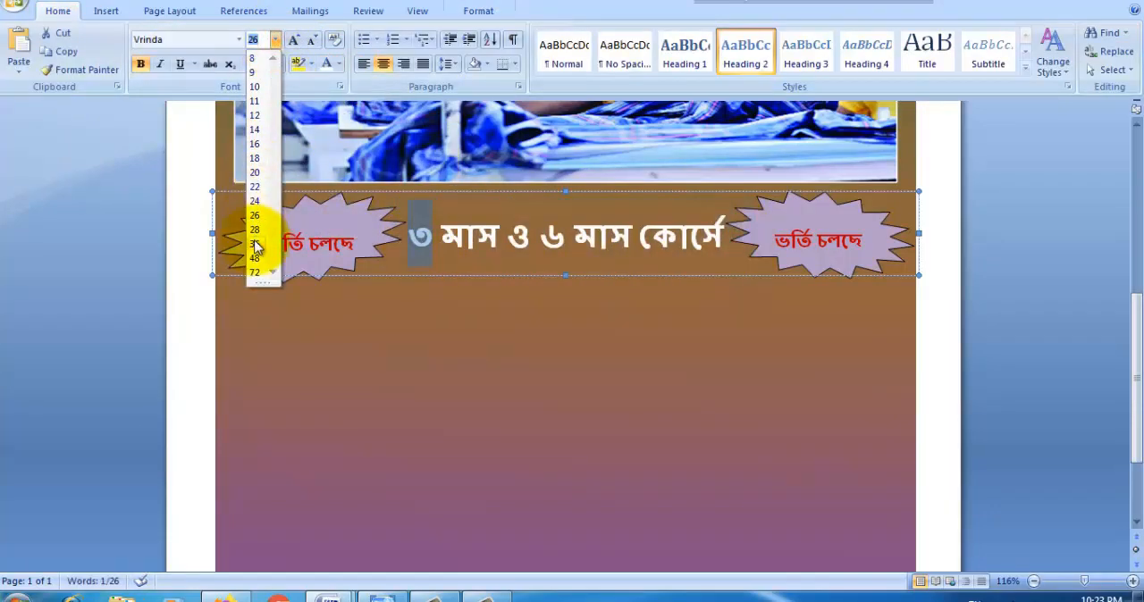
{"action": "left_click", "coordinate": [256, 245]}
{"action": "left_click_drag", "start_coordinate": [547, 240], "coordinate": [577, 239]}
{"action": "left_click", "coordinate": [275, 39]}
{"action": "left_click", "coordinate": [256, 243]}
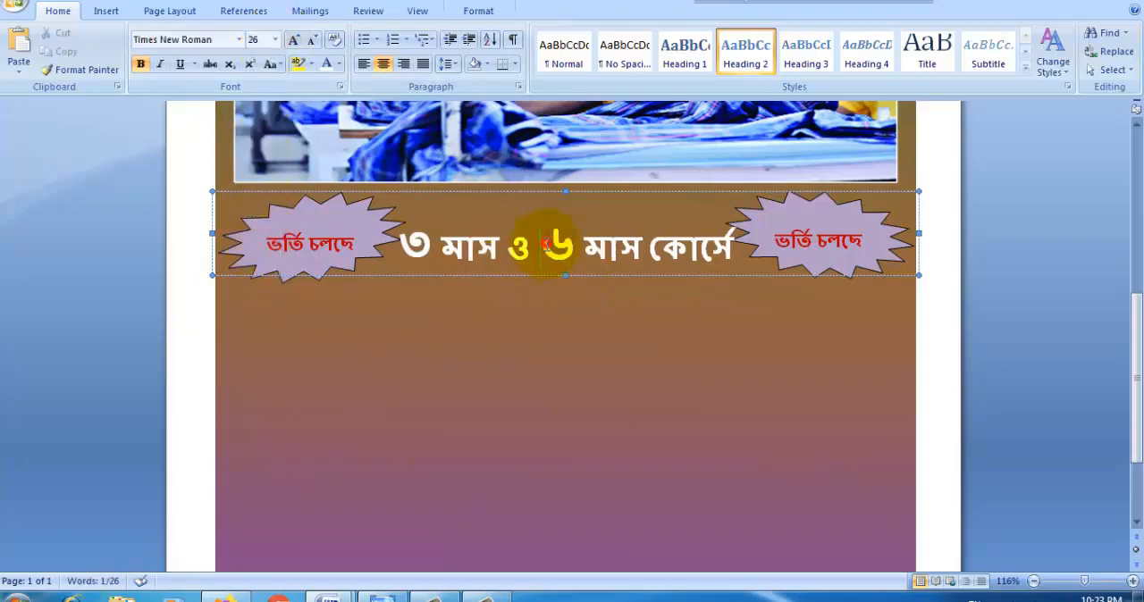
{"action": "left_click", "coordinate": [846, 284]}
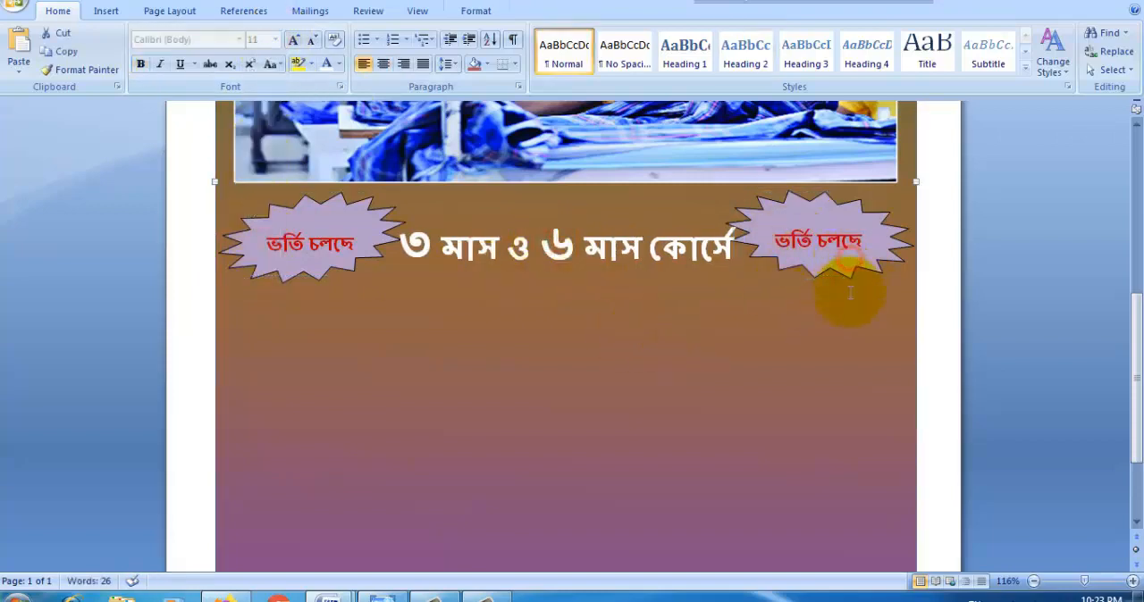
Step: Nudge both star badges slightly up and move the course line up between them, closer to the photo
{"action": "left_click", "coordinate": [358, 266]}
{"action": "left_click_drag", "start_coordinate": [566, 274], "coordinate": [567, 260]}
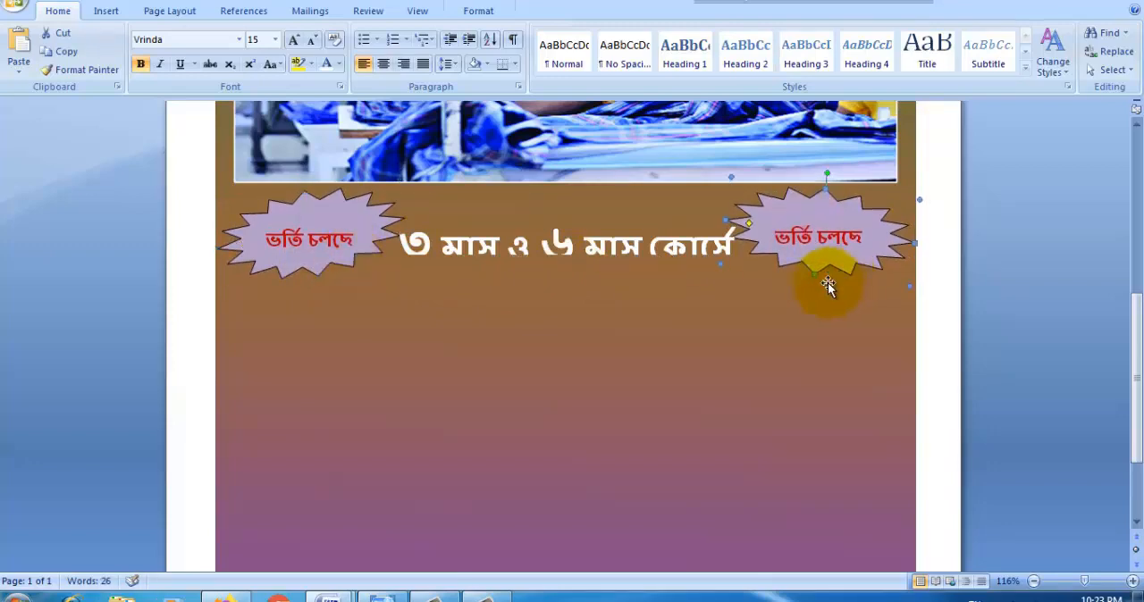
{"action": "left_click", "coordinate": [566, 261]}
{"action": "left_click_drag", "start_coordinate": [563, 277], "coordinate": [564, 277]}
{"action": "key", "text": "Up"}
{"action": "key", "text": "Up"}
{"action": "key", "text": "Up"}
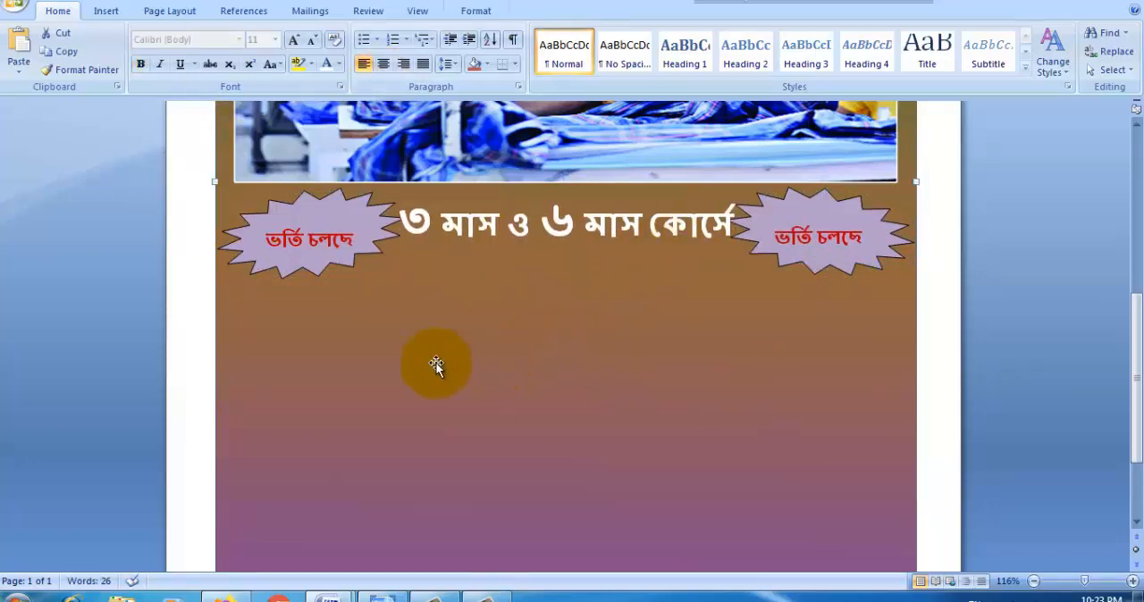
Step: In Doc2, enclose "আসন সংখ্যা সীমিত" in parentheses, copy the line and return to the flyer document
{"action": "mouse_move", "coordinate": [328, 594]}
{"action": "left_click", "coordinate": [280, 523]}
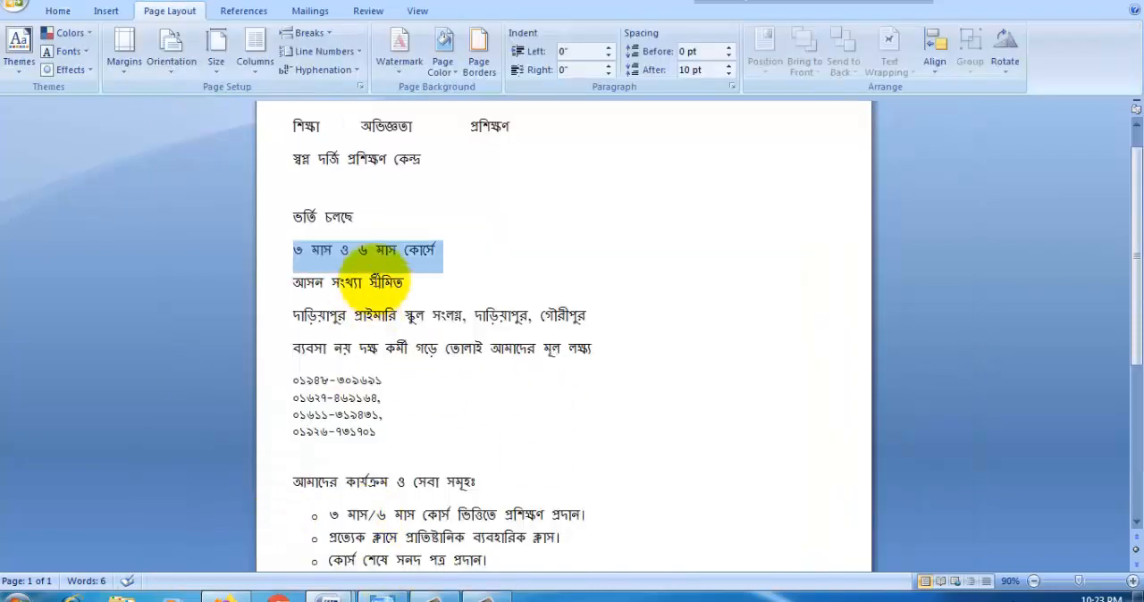
{"action": "left_click_drag", "start_coordinate": [403, 282], "coordinate": [296, 284]}
{"action": "left_click", "coordinate": [337, 307]}
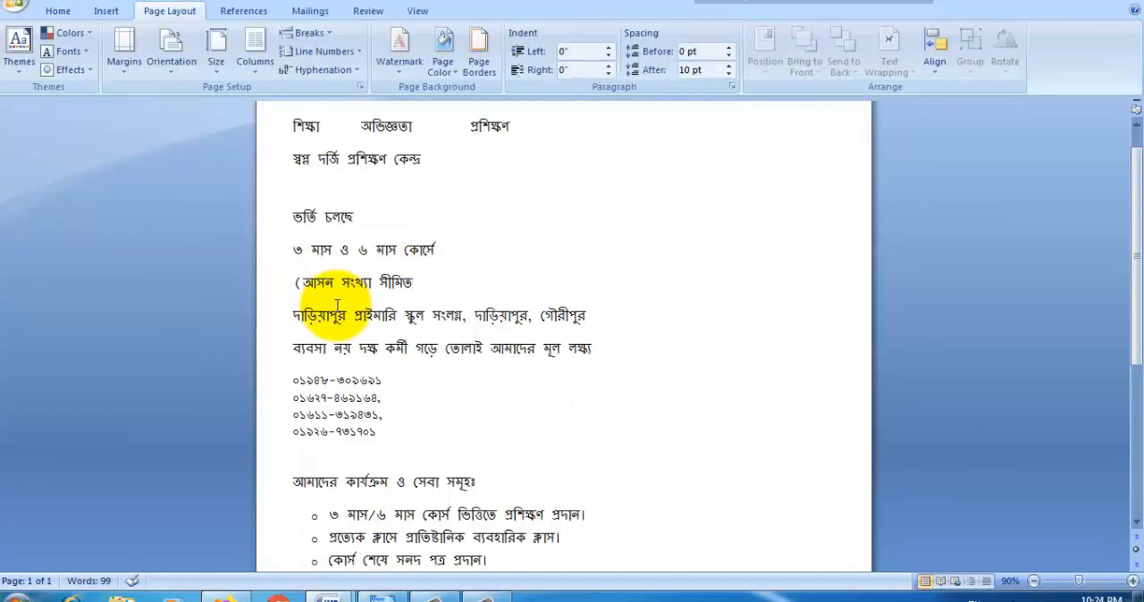
{"action": "left_click_drag", "start_coordinate": [420, 284], "coordinate": [298, 283]}
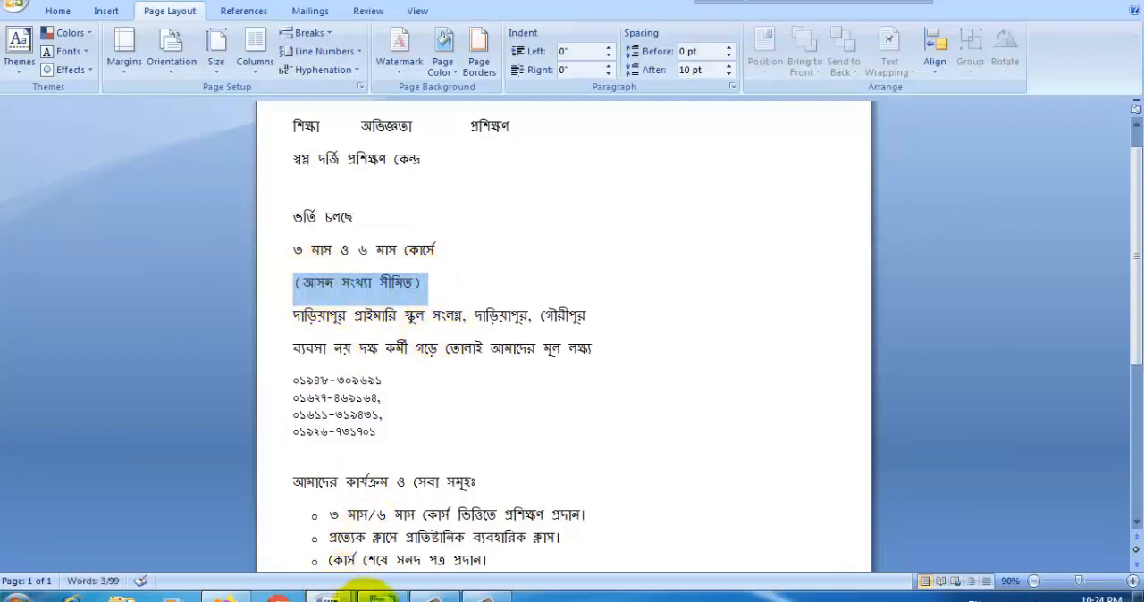
{"action": "mouse_move", "coordinate": [328, 594]}
{"action": "left_click", "coordinate": [391, 502]}
Step: Draw a text box about 0.35" by 2.67" below the course line and paste "(আসন সংখ্যা সীমিত)" into it
{"action": "left_click", "coordinate": [113, 12]}
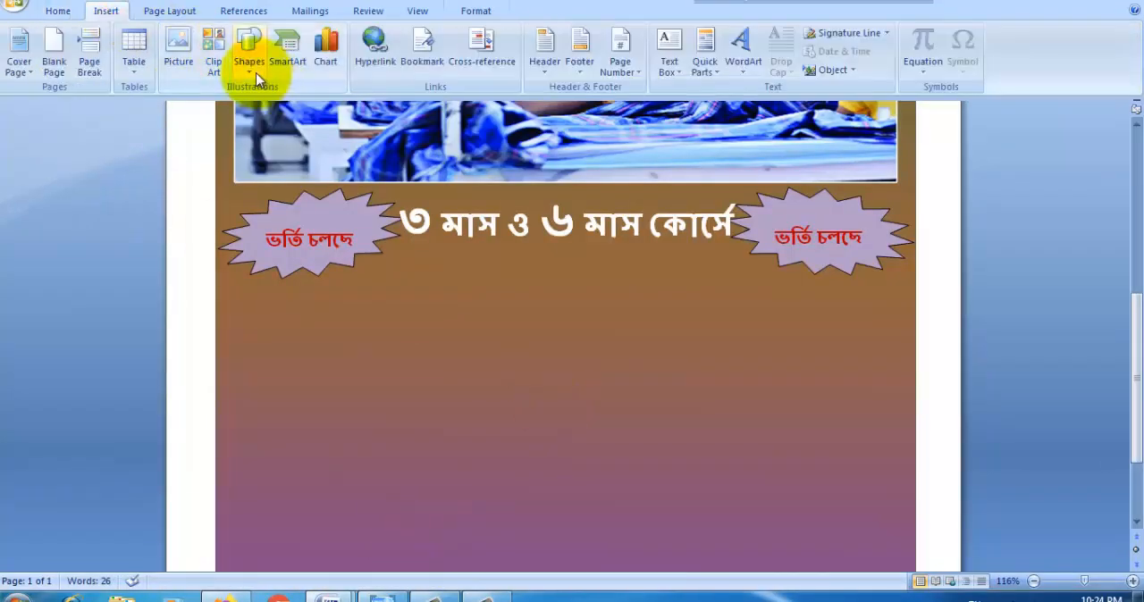
{"action": "left_click", "coordinate": [249, 49]}
{"action": "left_click", "coordinate": [300, 105]}
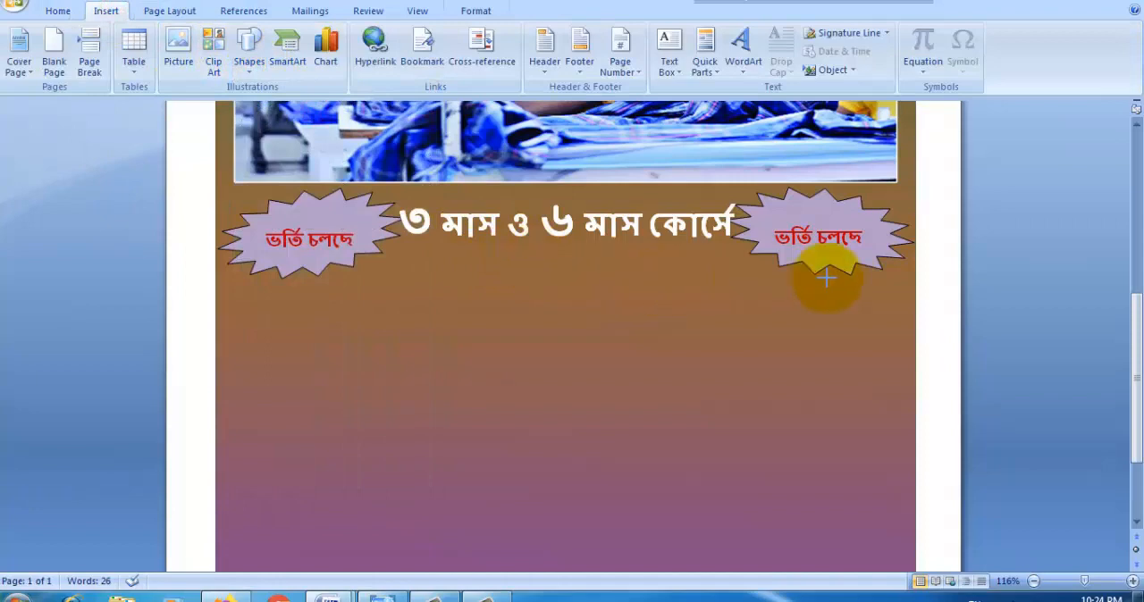
{"action": "left_click_drag", "start_coordinate": [918, 284], "coordinate": [737, 259]}
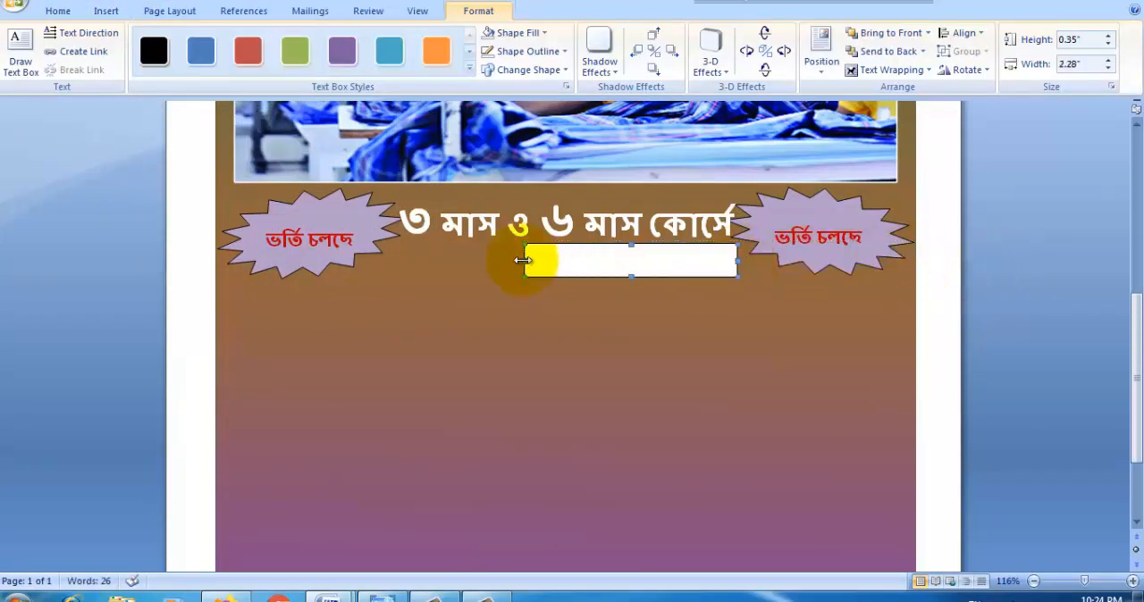
Step: Colour the text "(আসন সংখ্যা সীমিত)" yellow and remove its text box's fill and outline
{"action": "left_click_drag", "start_coordinate": [665, 260], "coordinate": [505, 260]}
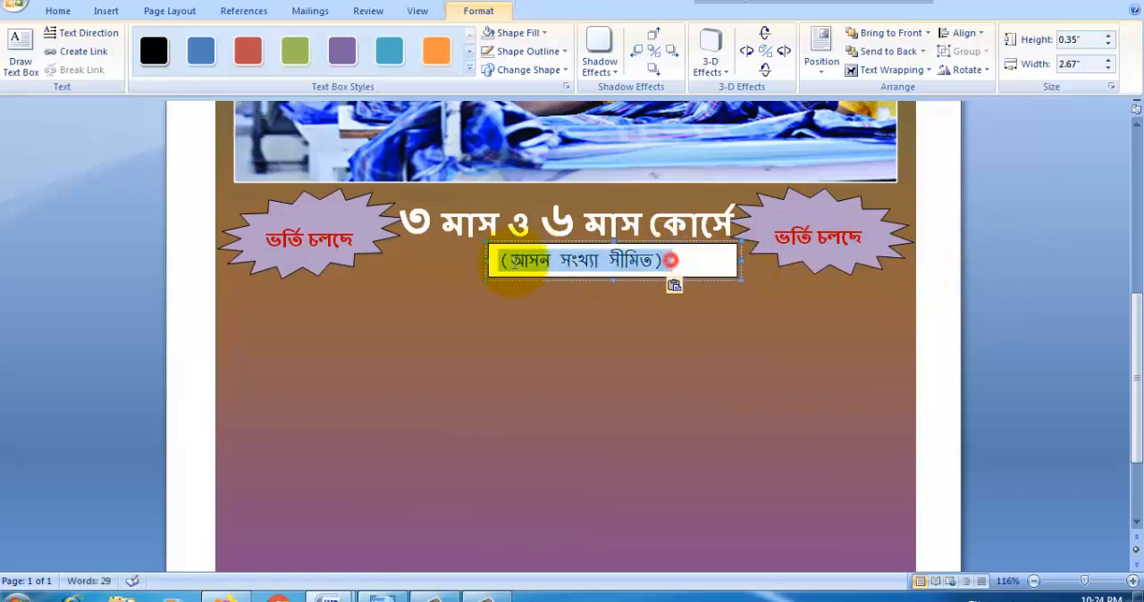
{"action": "left_click", "coordinate": [57, 11]}
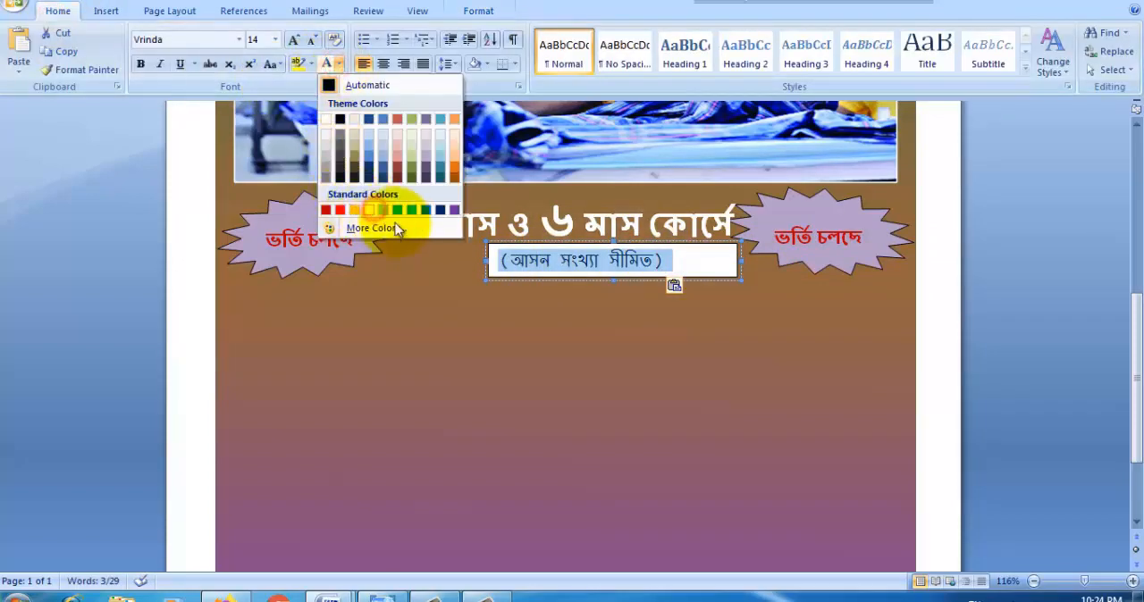
{"action": "left_click", "coordinate": [368, 209]}
{"action": "left_click", "coordinate": [613, 268]}
{"action": "left_click", "coordinate": [478, 11]}
{"action": "left_click", "coordinate": [522, 33]}
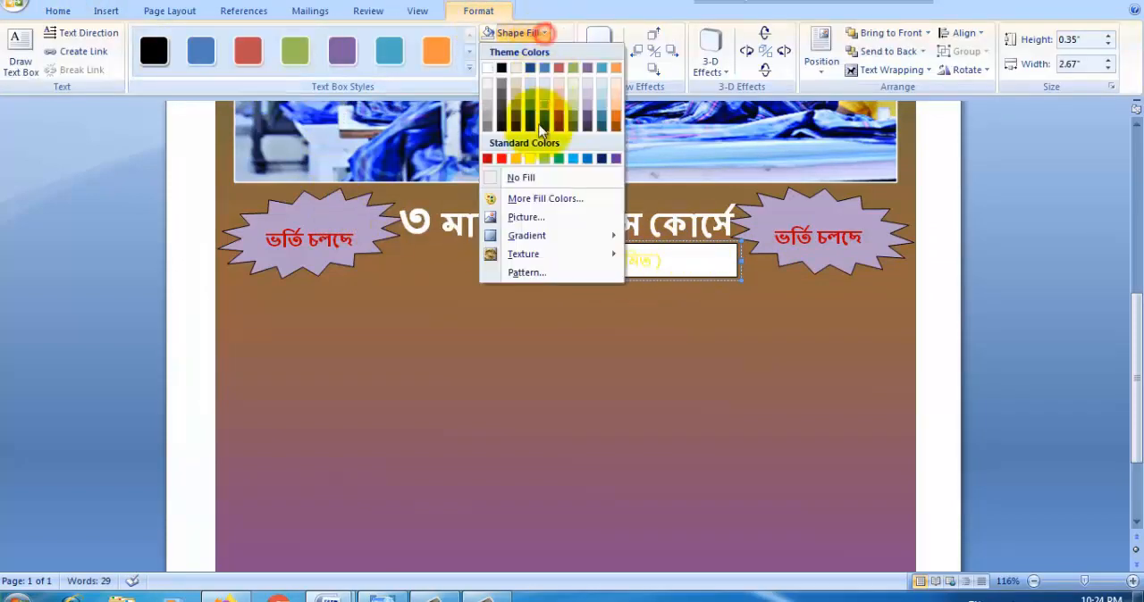
{"action": "left_click", "coordinate": [509, 174]}
{"action": "left_click", "coordinate": [527, 51]}
{"action": "left_click", "coordinate": [510, 190]}
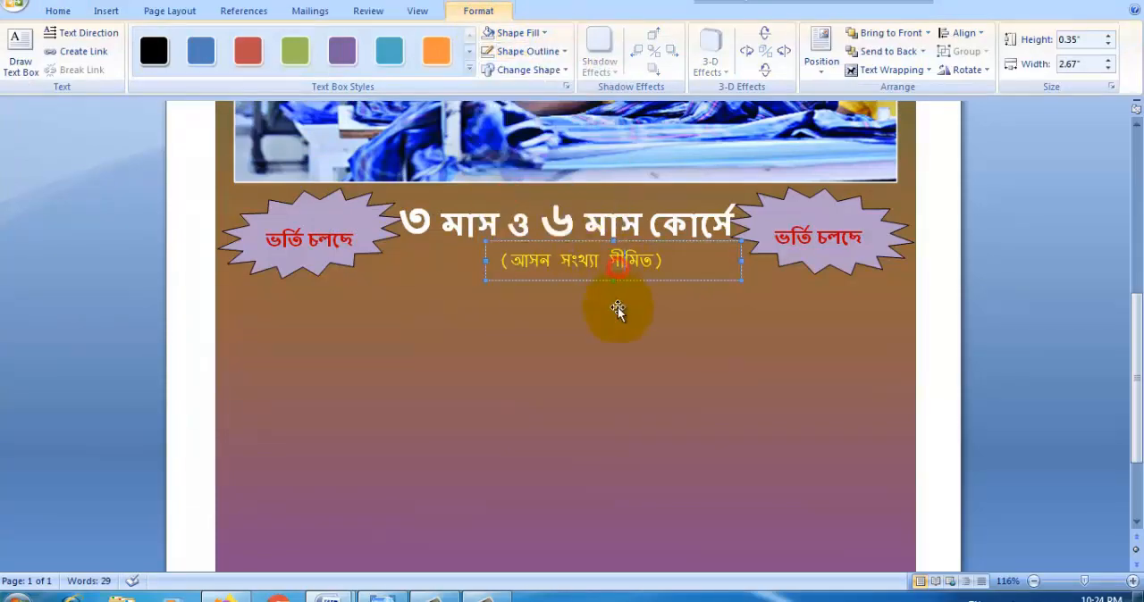
Step: Move the "(আসন সংখ্যা সীমিত)" text box to sit right below the end of the course line, next to the right-hand star
{"action": "left_click_drag", "start_coordinate": [623, 279], "coordinate": [660, 272]}
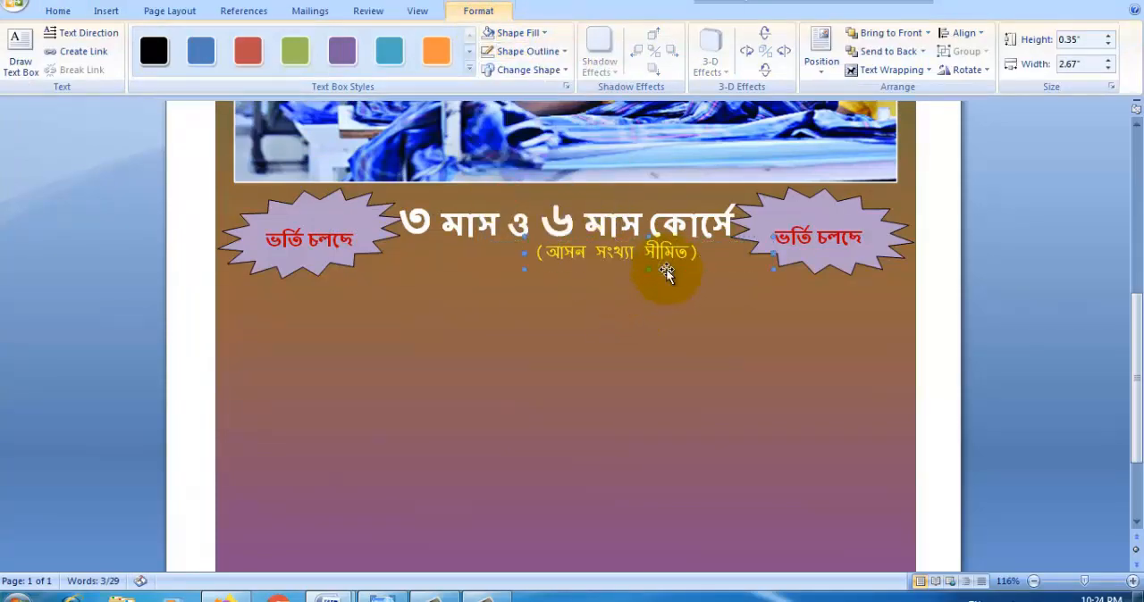
{"action": "key", "text": "Right"}
{"action": "key", "text": "Right"}
{"action": "key", "text": "Right"}
{"action": "key", "text": "Right"}
{"action": "key", "text": "Right"}
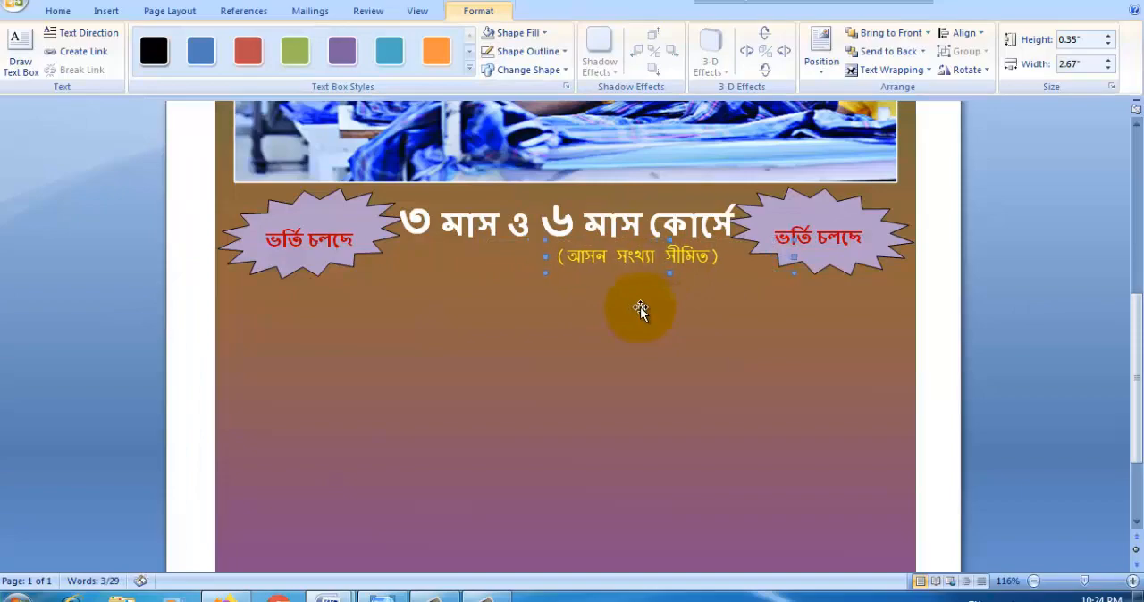
{"action": "left_click", "coordinate": [375, 322]}
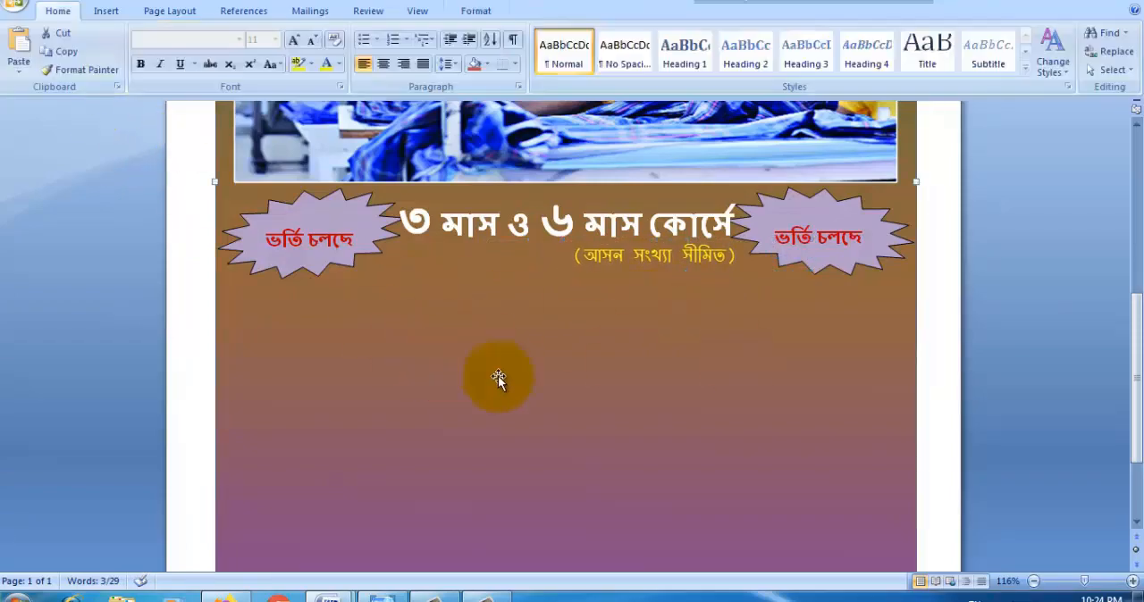
Step: Check the reference flyer image, copy the heading "আমাদের কার্যক্রম ও সেবা সমূহঃ" from Doc2 and return to the flyer
{"action": "scroll", "coordinate": [581, 342], "scroll_direction": "down", "scroll_amount": 2}
{"action": "left_click", "coordinate": [397, 593]}
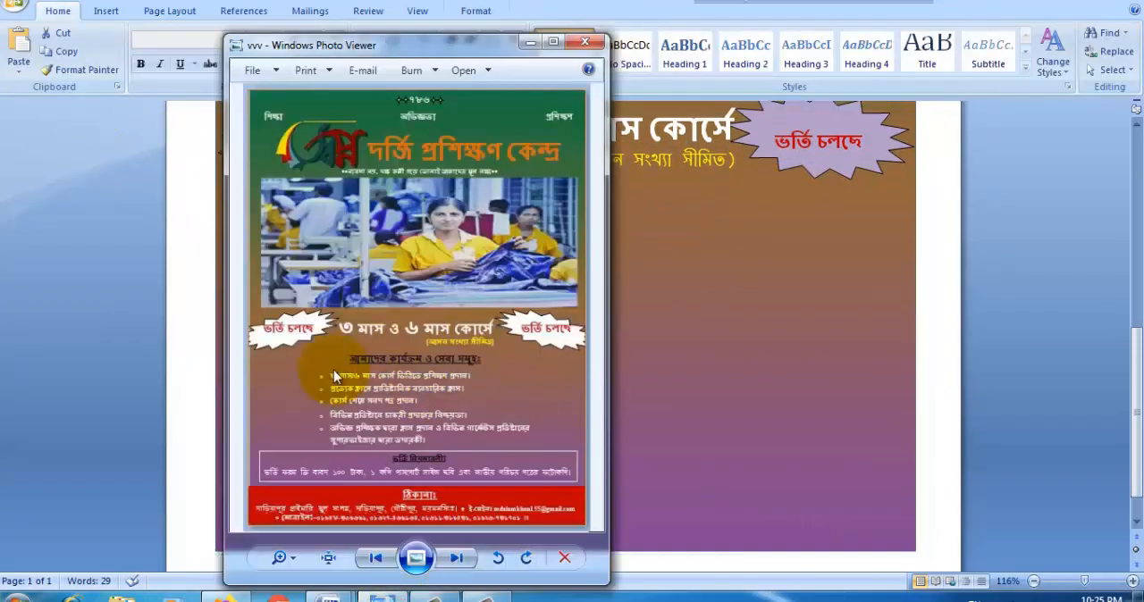
{"action": "mouse_move", "coordinate": [329, 593]}
{"action": "left_click", "coordinate": [235, 556]}
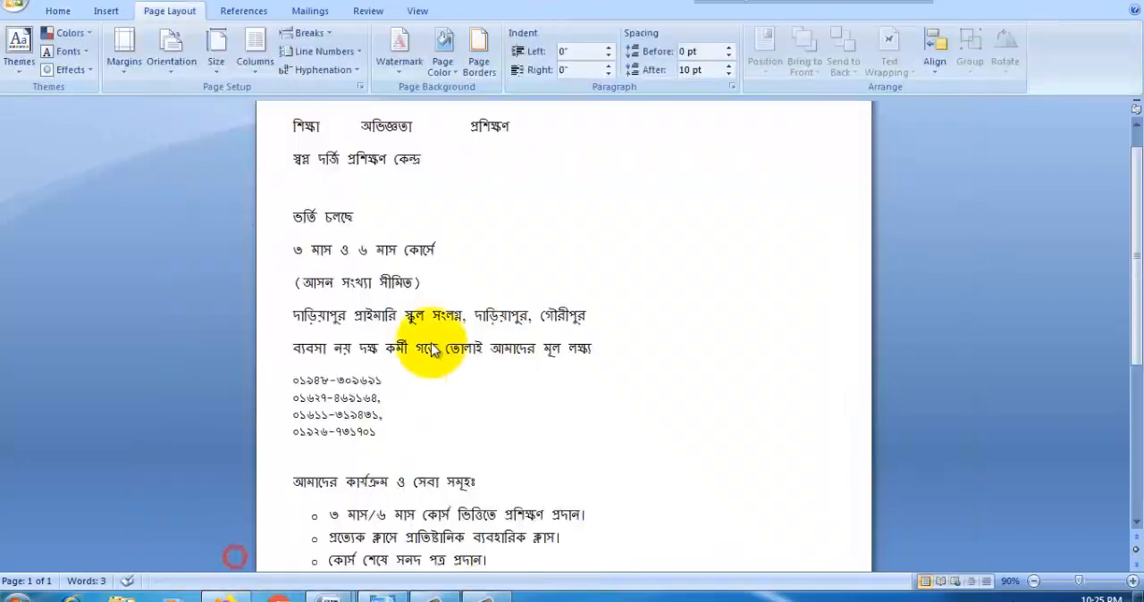
{"action": "left_click", "coordinate": [547, 275]}
{"action": "left_click_drag", "start_coordinate": [479, 480], "coordinate": [316, 488]}
{"action": "key", "text": "ctrl+c"}
{"action": "left_click", "coordinate": [510, 489]}
{"action": "mouse_move", "coordinate": [370, 592]}
{"action": "left_click", "coordinate": [433, 523]}
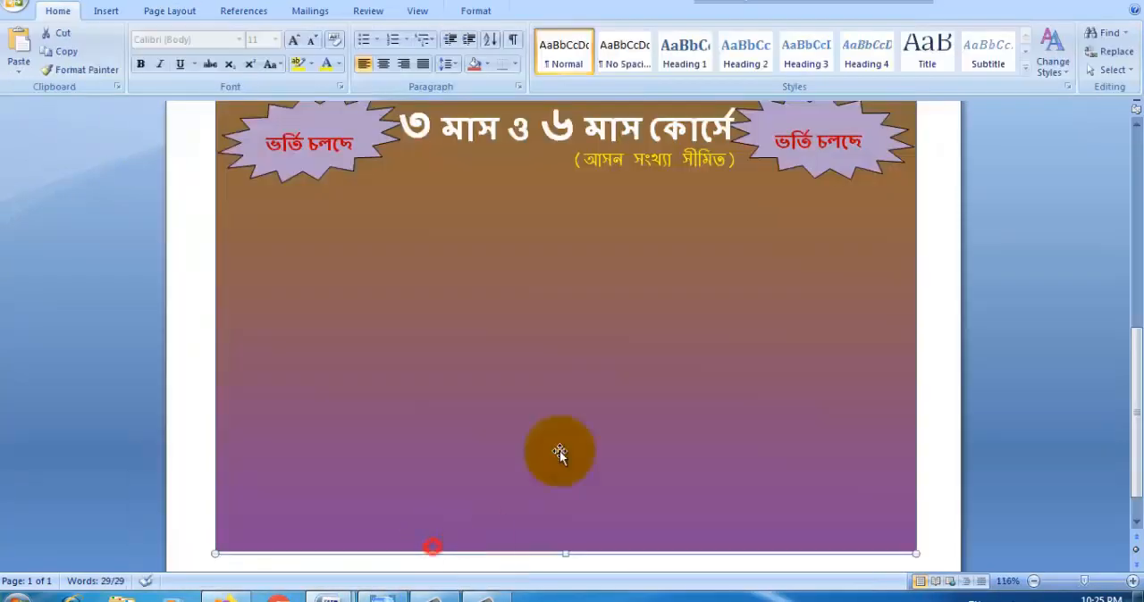
Step: Draw a text box about 0.89" by 7.51" across the flyer below the stars and paste the copied heading into it
{"action": "left_click", "coordinate": [106, 10]}
{"action": "left_click", "coordinate": [249, 47]}
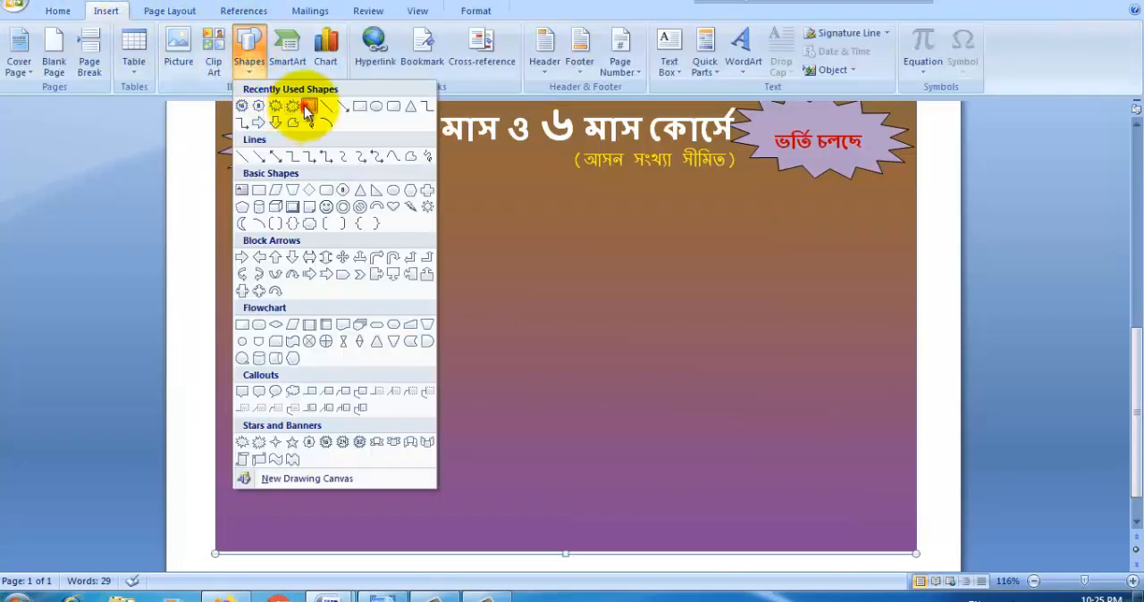
{"action": "left_click", "coordinate": [248, 108]}
{"action": "mouse_move", "coordinate": [212, 190]}
{"action": "left_mouse_down"}
{"action": "mouse_move", "coordinate": [580, 271]}
{"action": "mouse_move", "coordinate": [920, 277]}
{"action": "left_mouse_up"}
{"action": "key", "text": "ctrl+v"}
Step: Format the heading "আমাদের কার্যক্রম ও সেবা সমূহঃ" with the Heading 2 style, a dark font colour, underlining and centred alignment
{"action": "key", "text": "ctrl+a"}
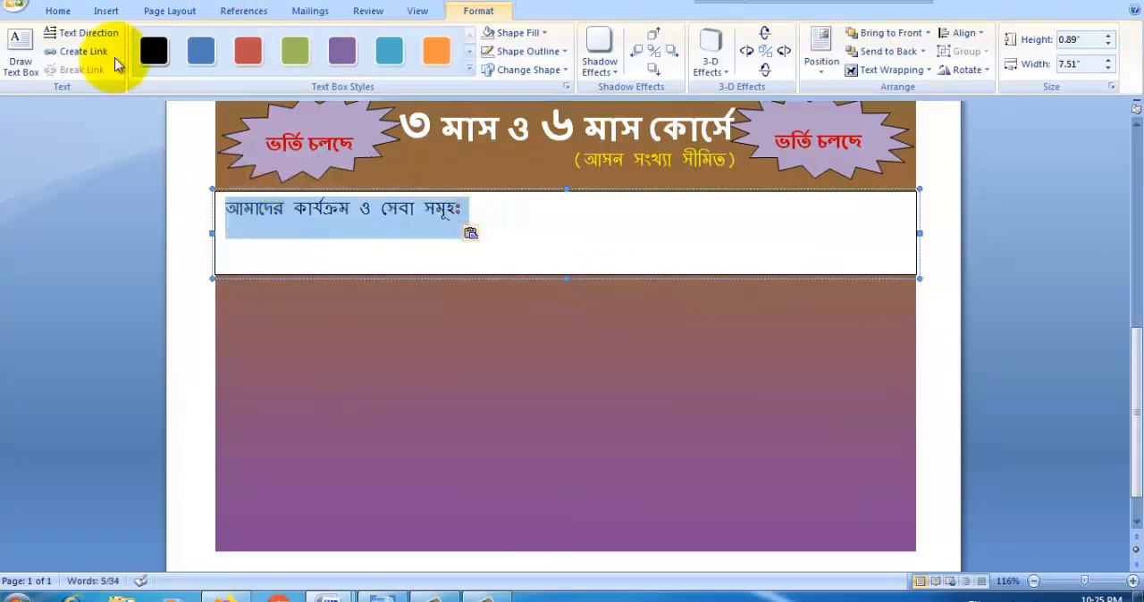
{"action": "left_click", "coordinate": [57, 11]}
{"action": "left_click", "coordinate": [340, 65]}
{"action": "left_click", "coordinate": [411, 127]}
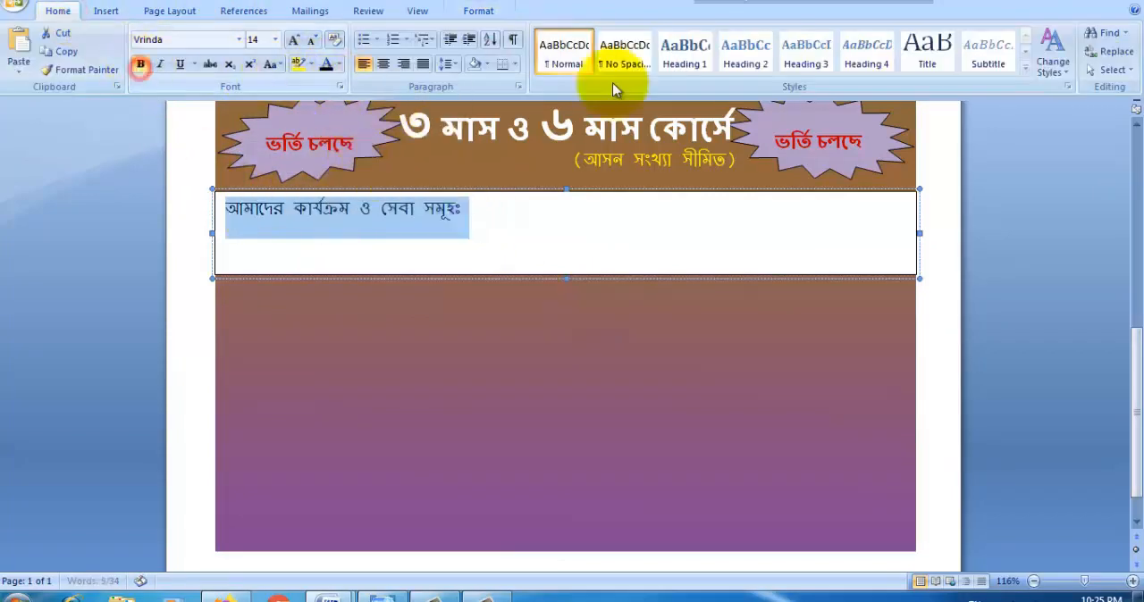
{"action": "left_click", "coordinate": [742, 55]}
{"action": "left_click", "coordinate": [323, 65]}
{"action": "left_click", "coordinate": [180, 64]}
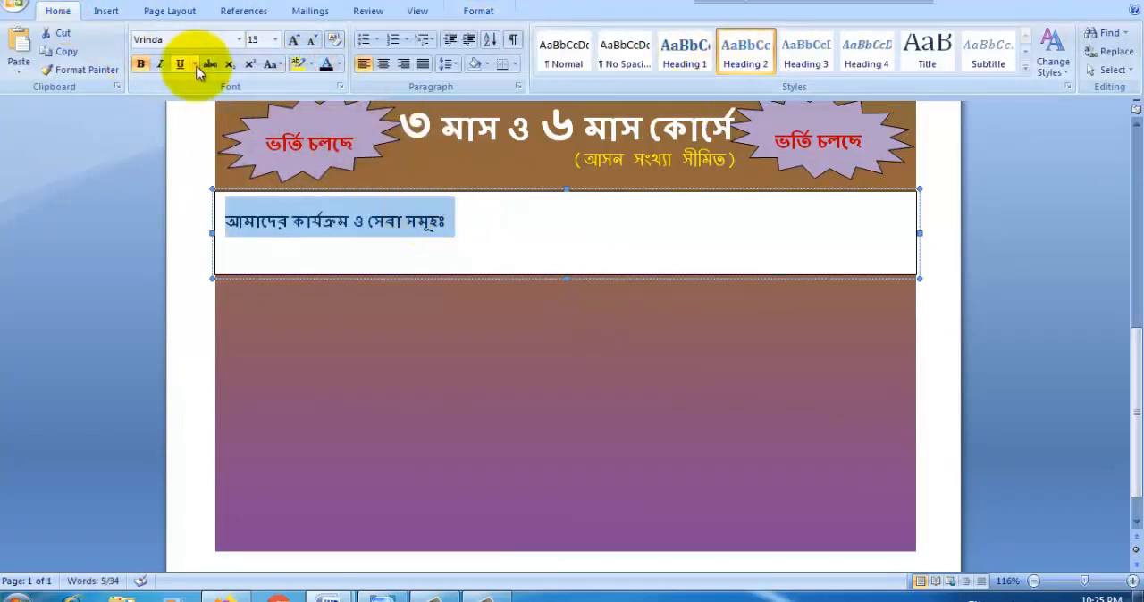
{"action": "left_click", "coordinate": [382, 64]}
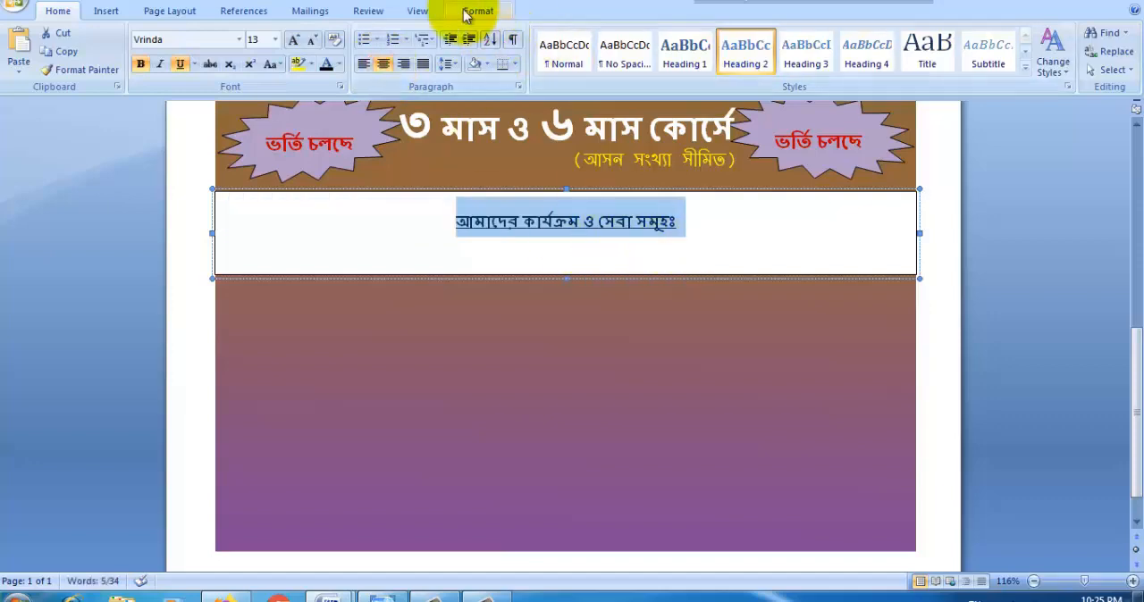